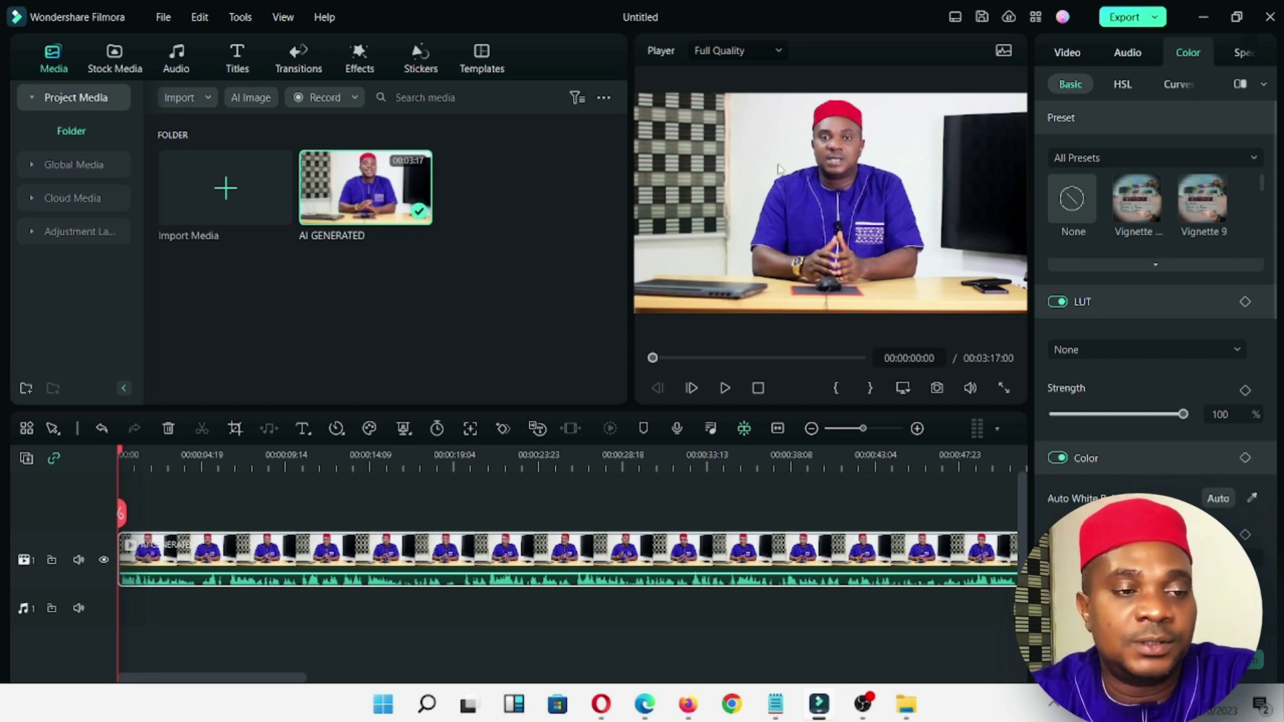
Save the talking-head frame at about 11 seconds as Snapshot_17 in the project media.
left_click(363, 490)
left_click(325, 464)
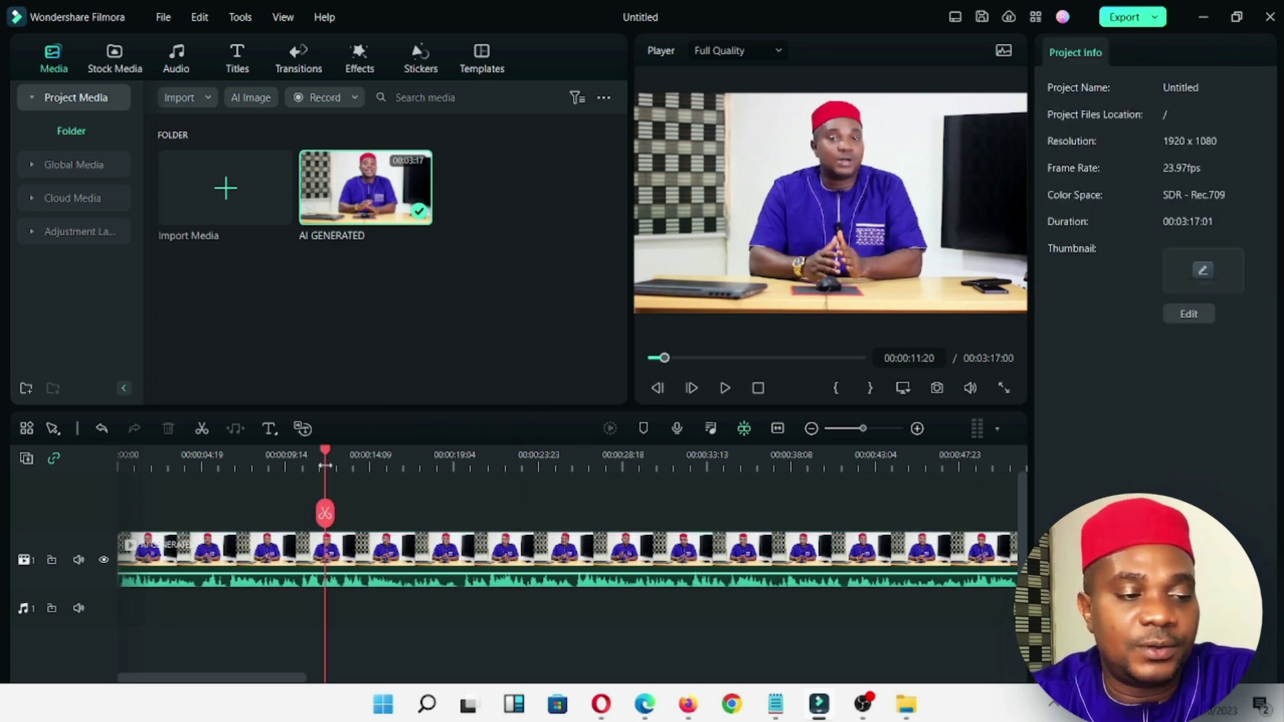
left_click_drag(326, 465, 352, 464)
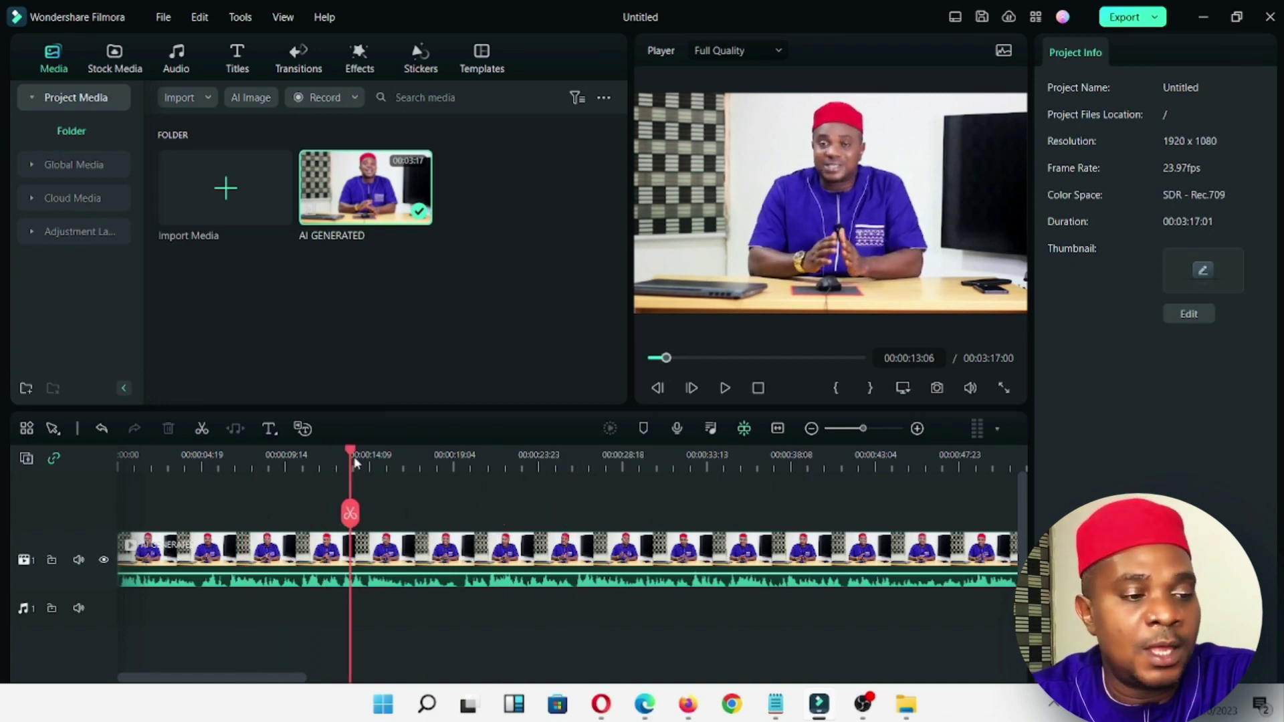
left_click(937, 388)
left_click(727, 378)
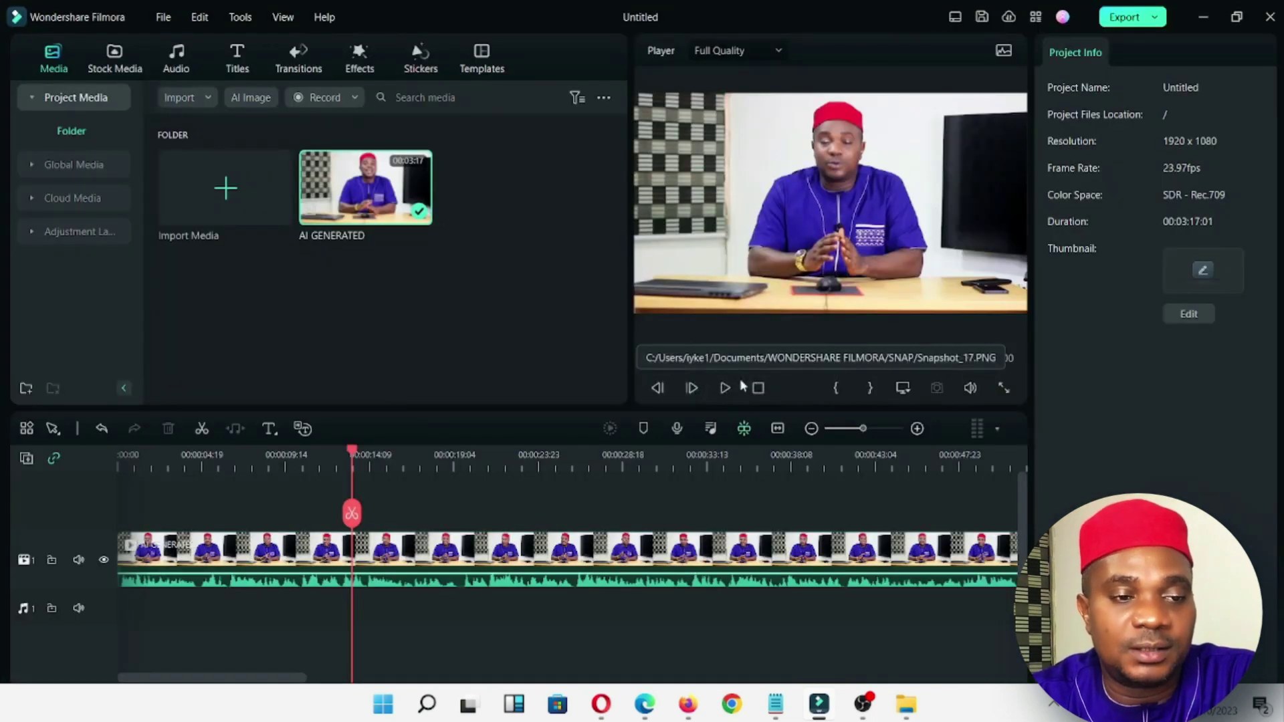
Save the frame at 00:00:07:04 as Snapshot_18, then bring up File Explorer.
left_click(271, 457)
left_click(243, 462)
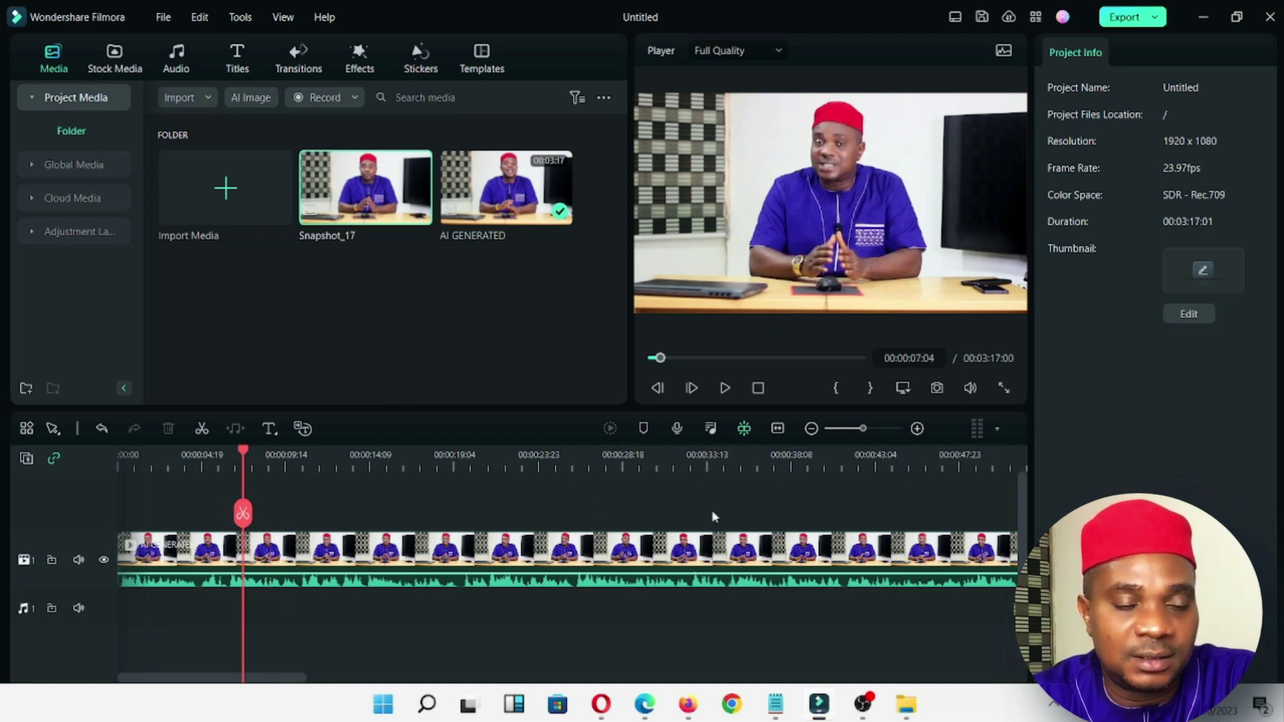
left_click(936, 390)
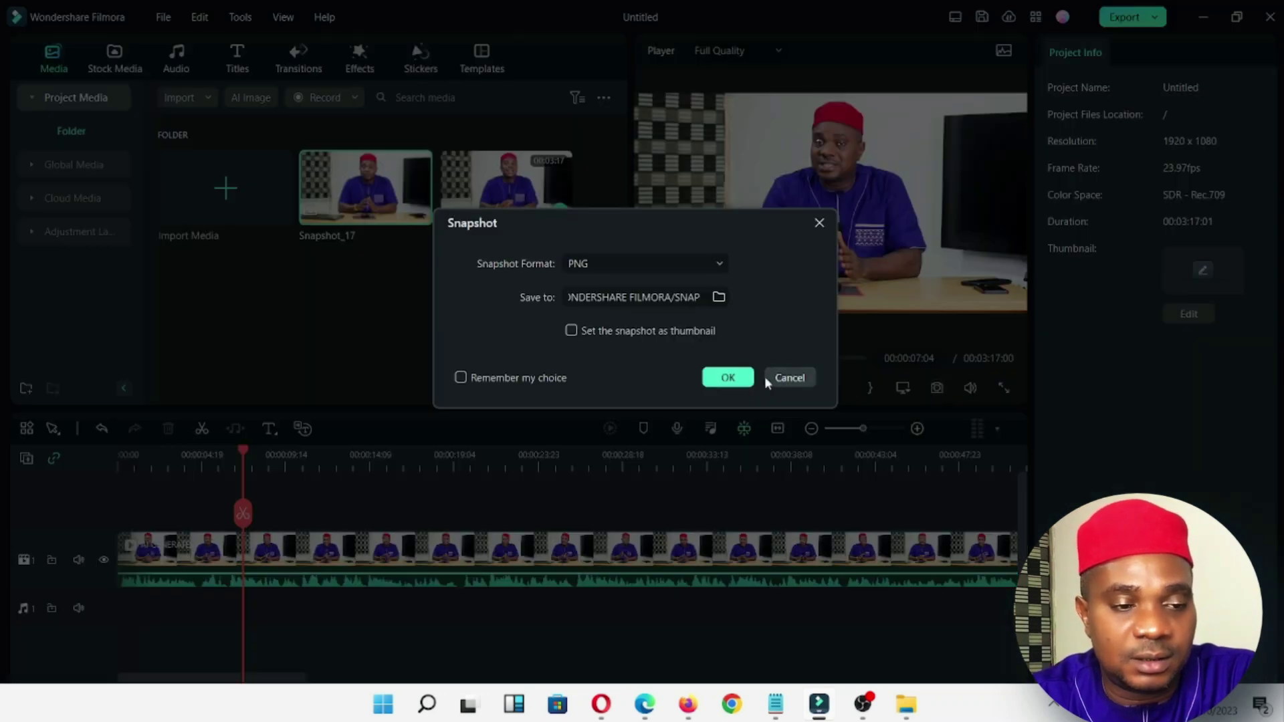
left_click(745, 380)
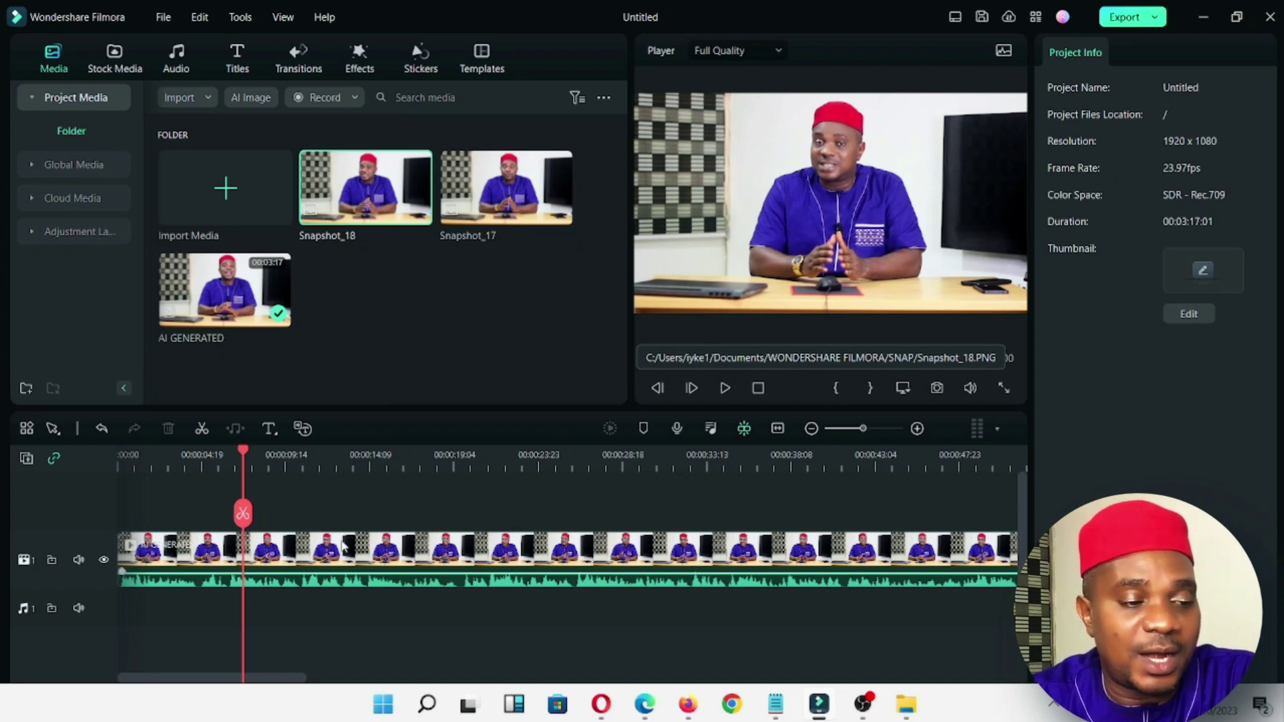
left_click(908, 706)
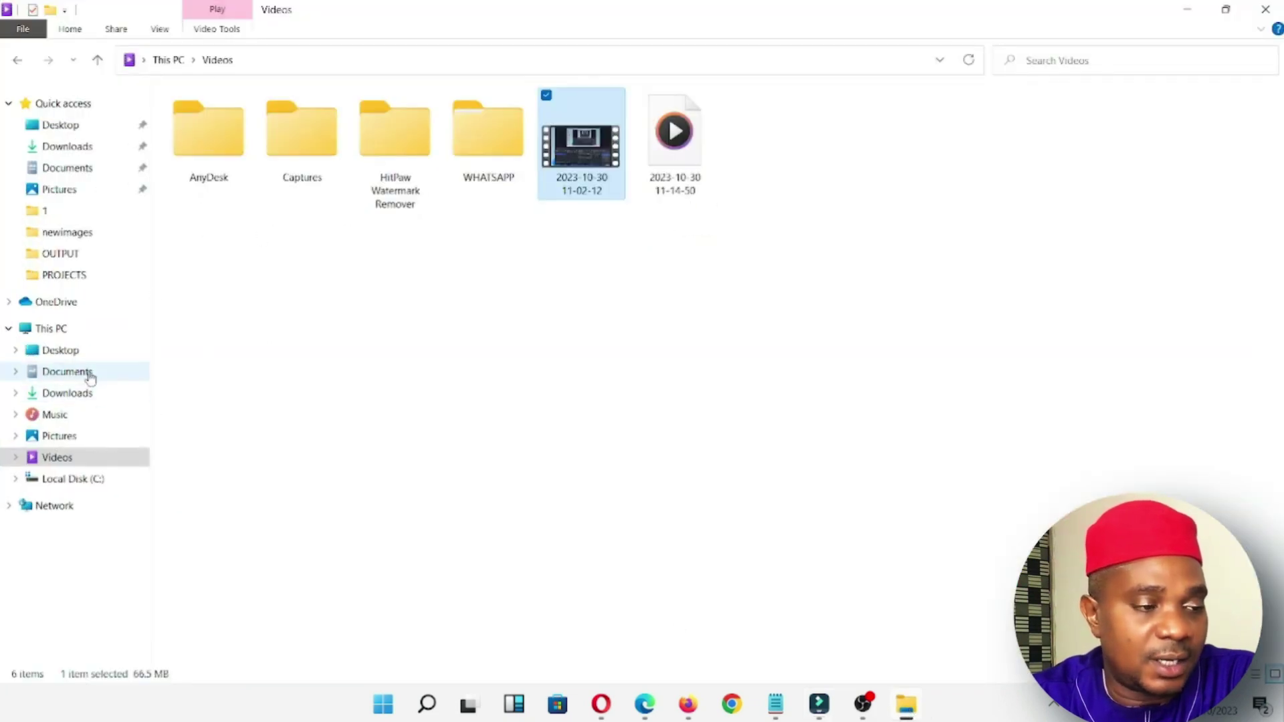
Browse the Snapshot save location but keep the SNAP folder, then show Documents in File Explorer.
left_click(88, 374)
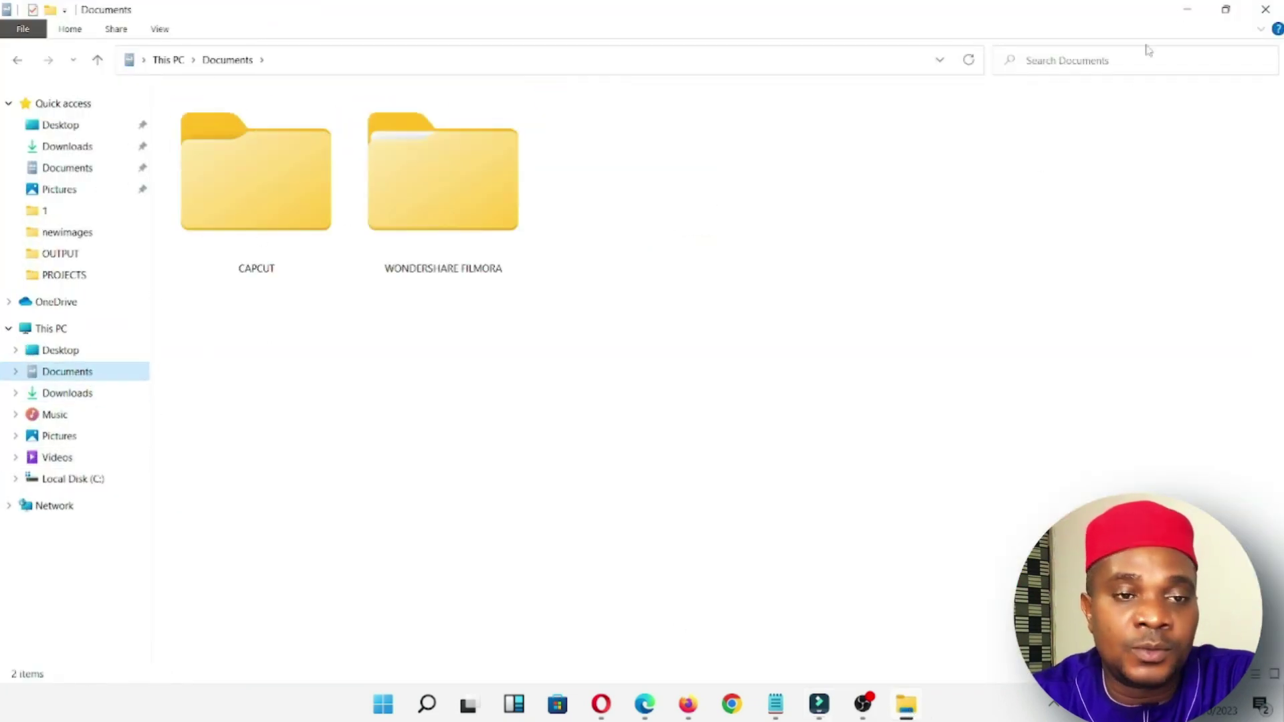
left_click(1187, 9)
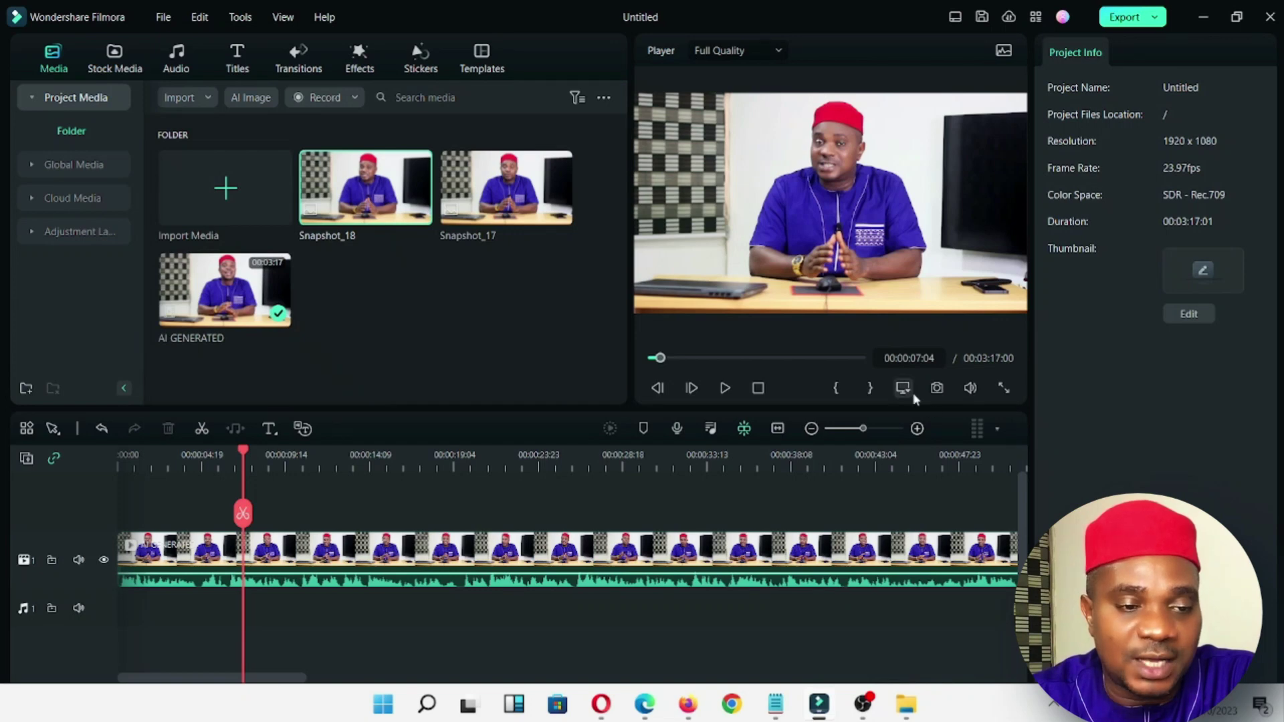
left_click(937, 389)
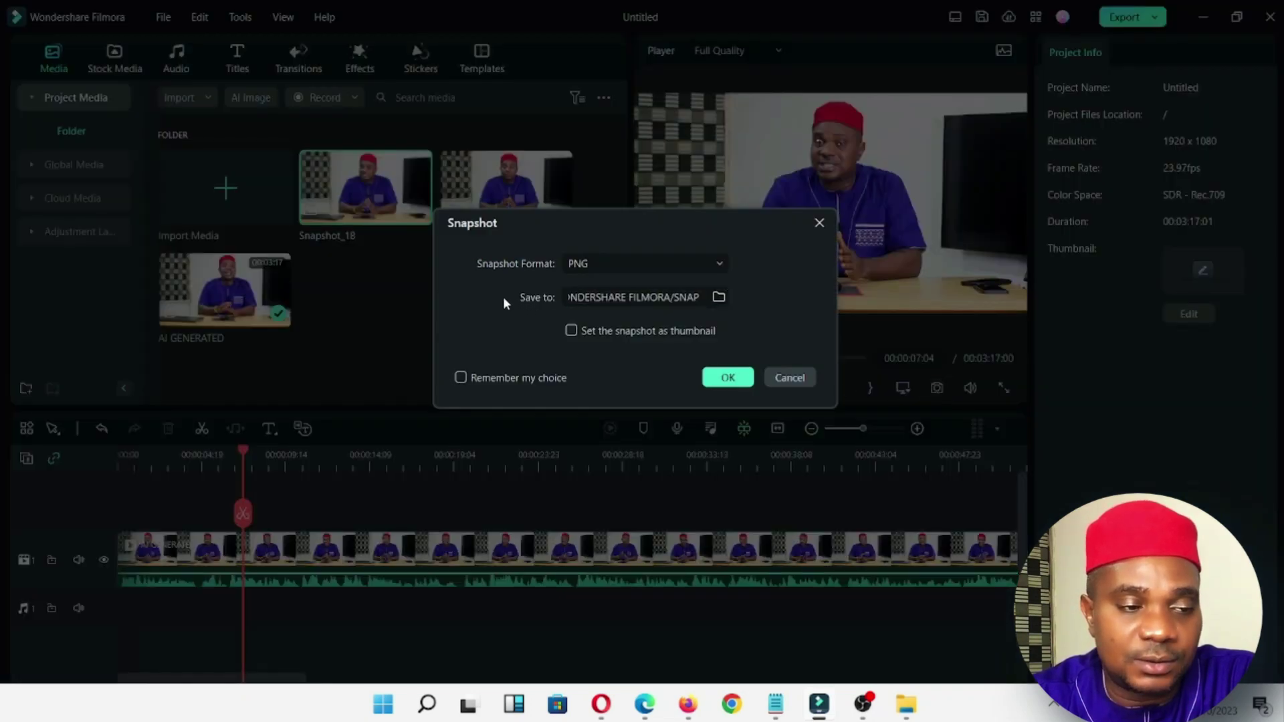
left_click(719, 298)
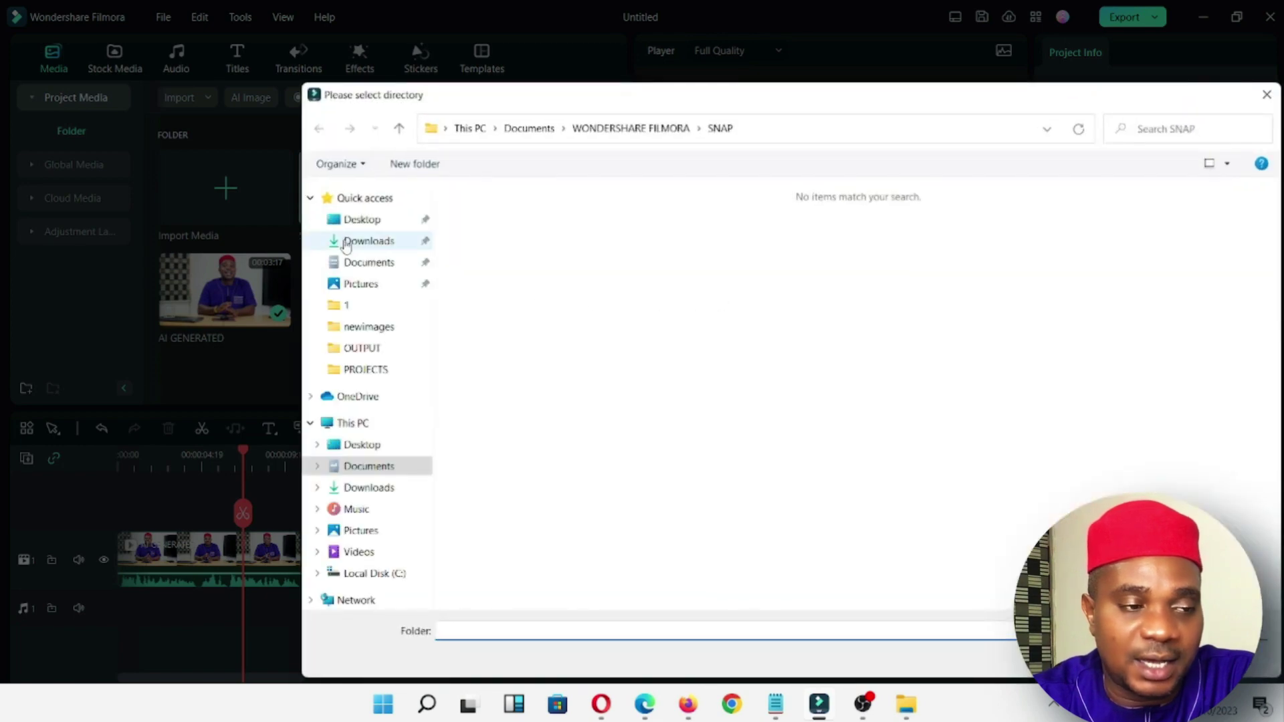
left_click(355, 243)
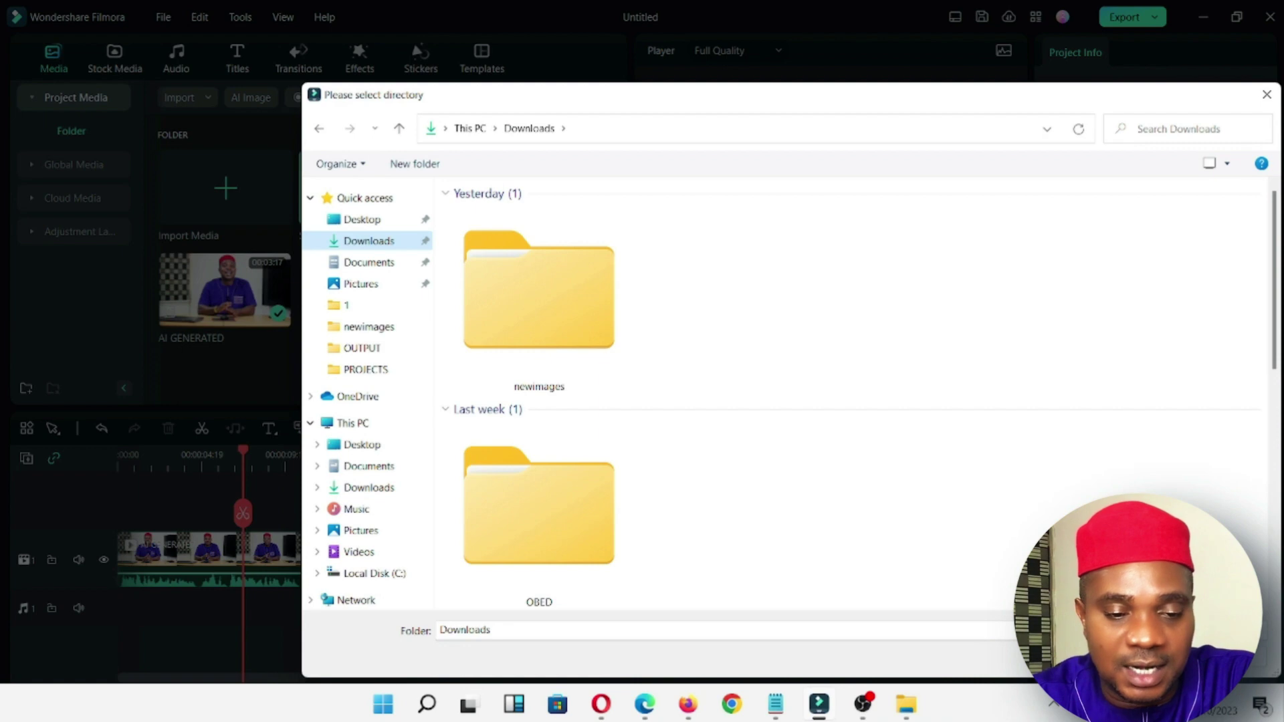
key("Escape")
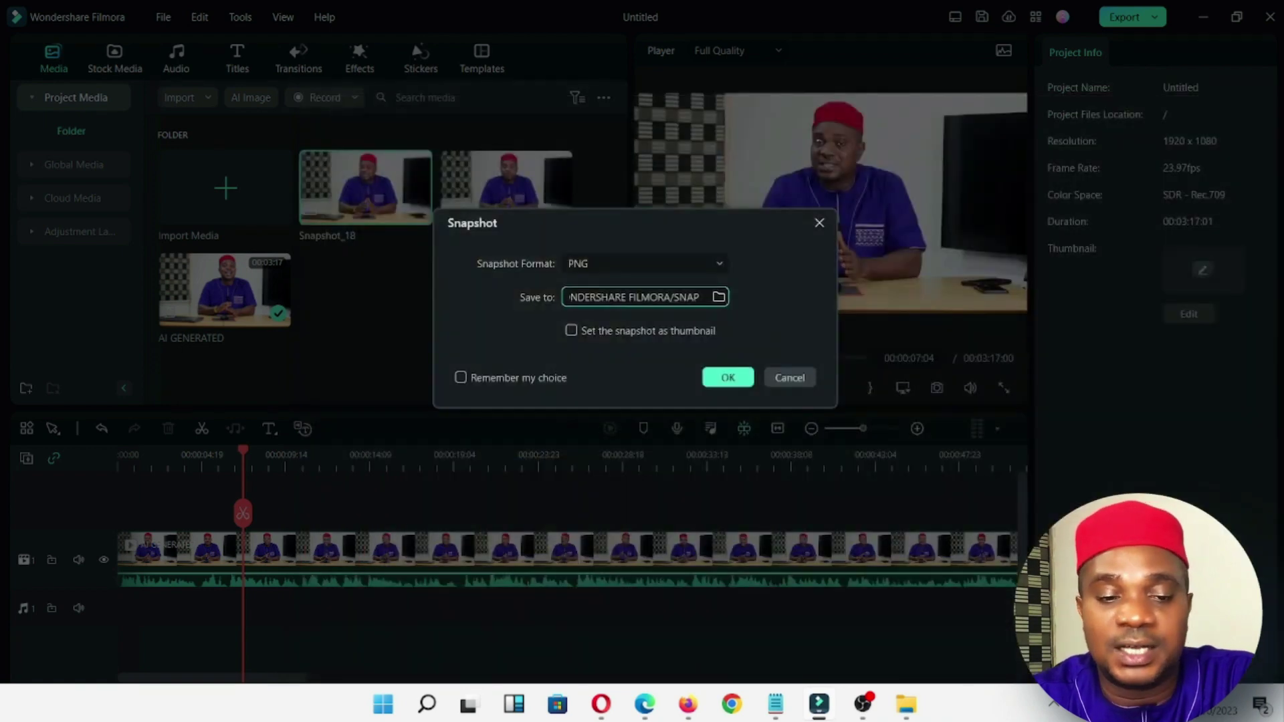
left_click(818, 225)
left_click(907, 704)
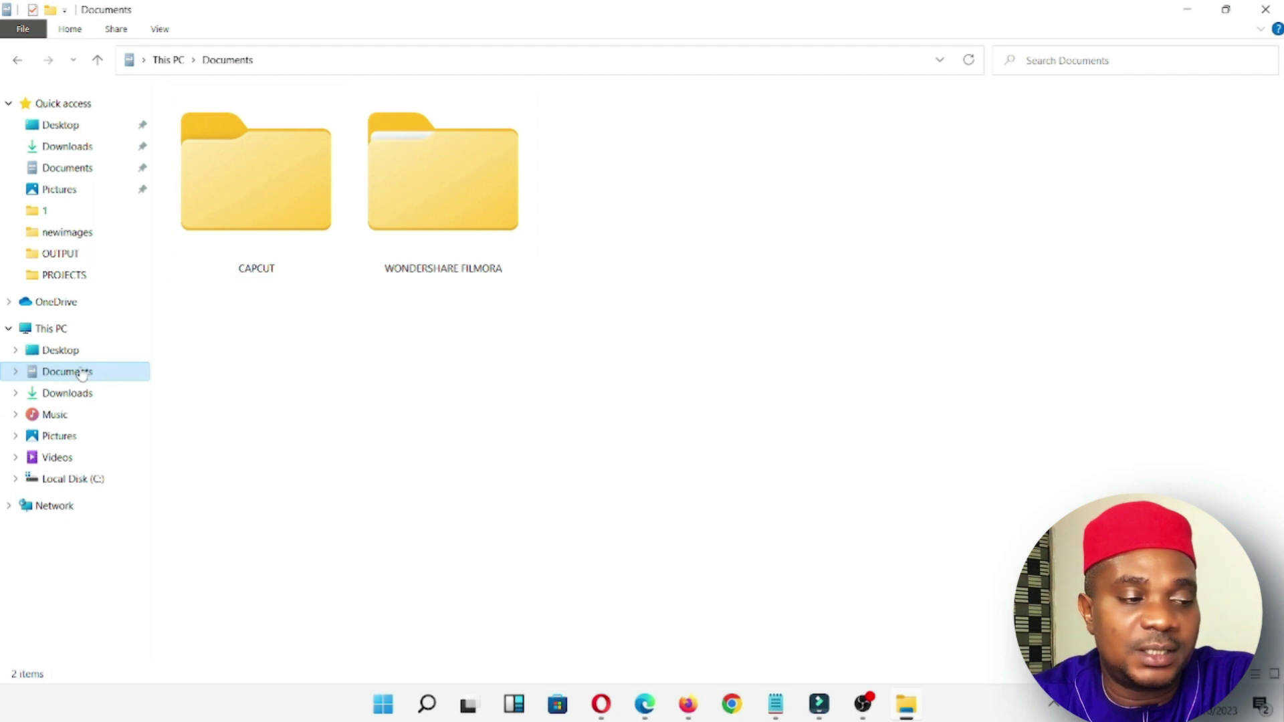
Open the WONDERSHARE FILMORA SNAP folder and preview Snapshot_15 and Snapshot_16.
double_click(497, 206)
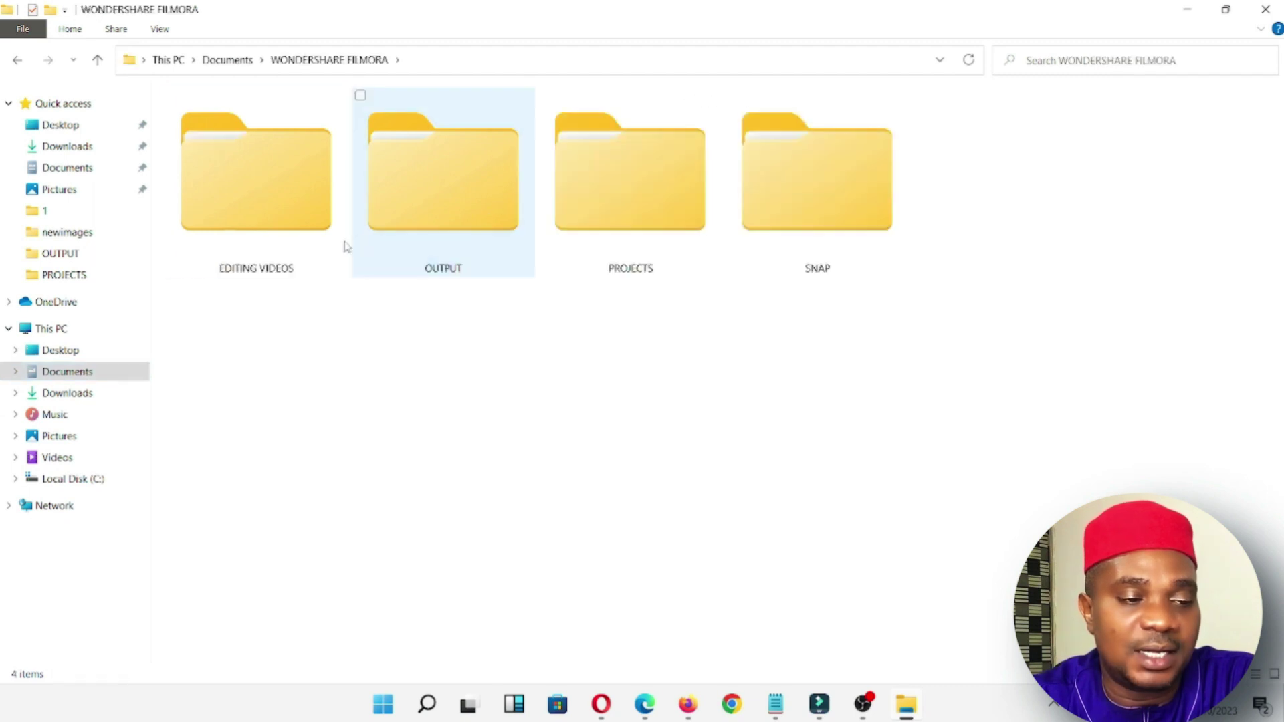
double_click(795, 231)
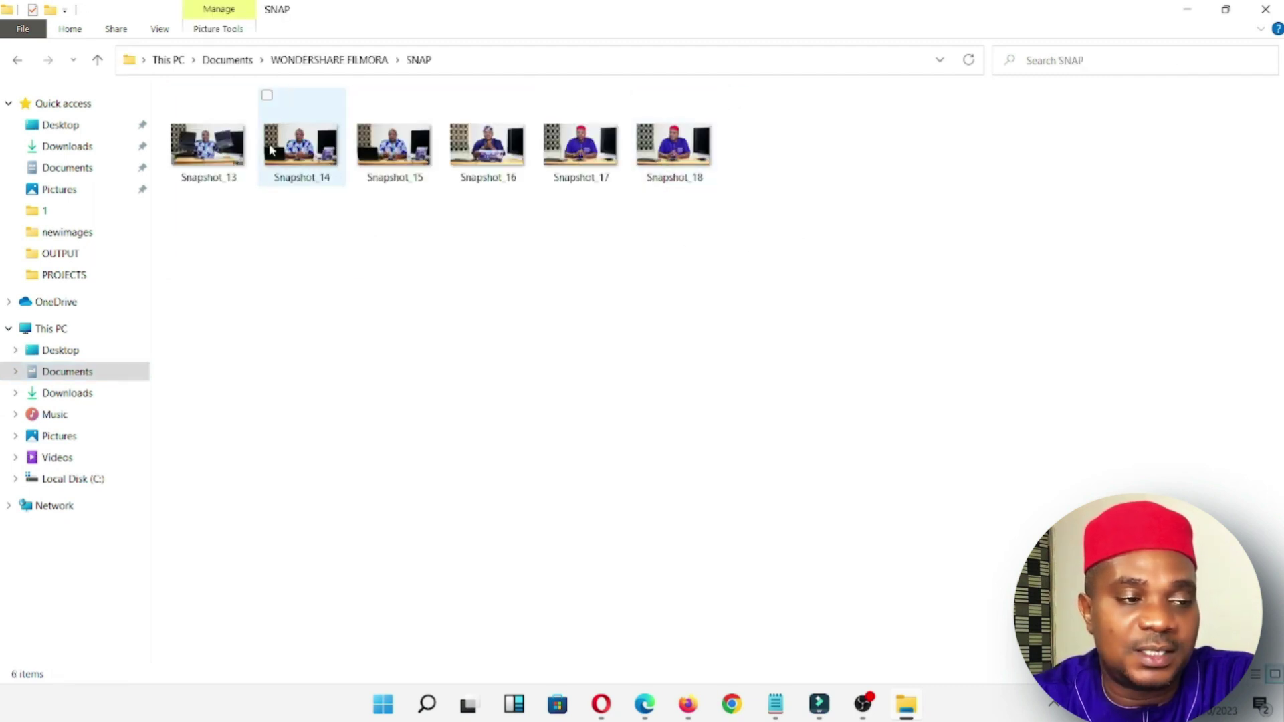
left_click(403, 143)
double_click(403, 142)
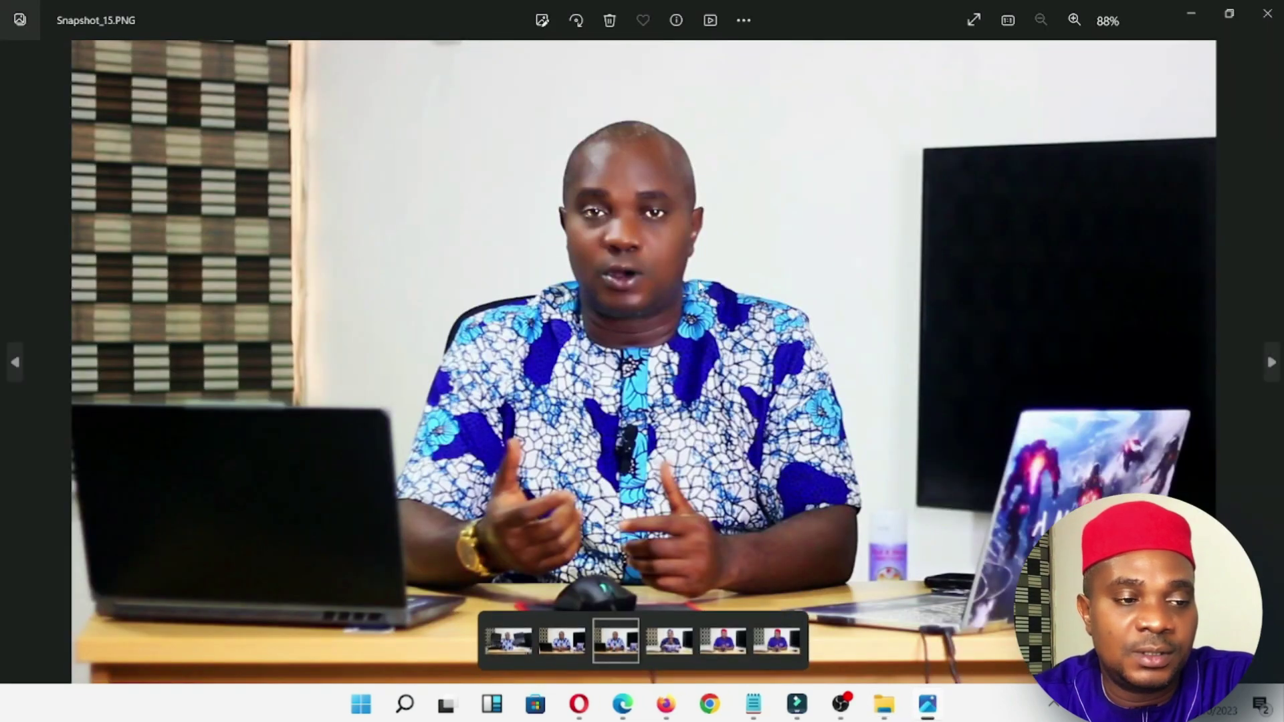
left_click(1268, 14)
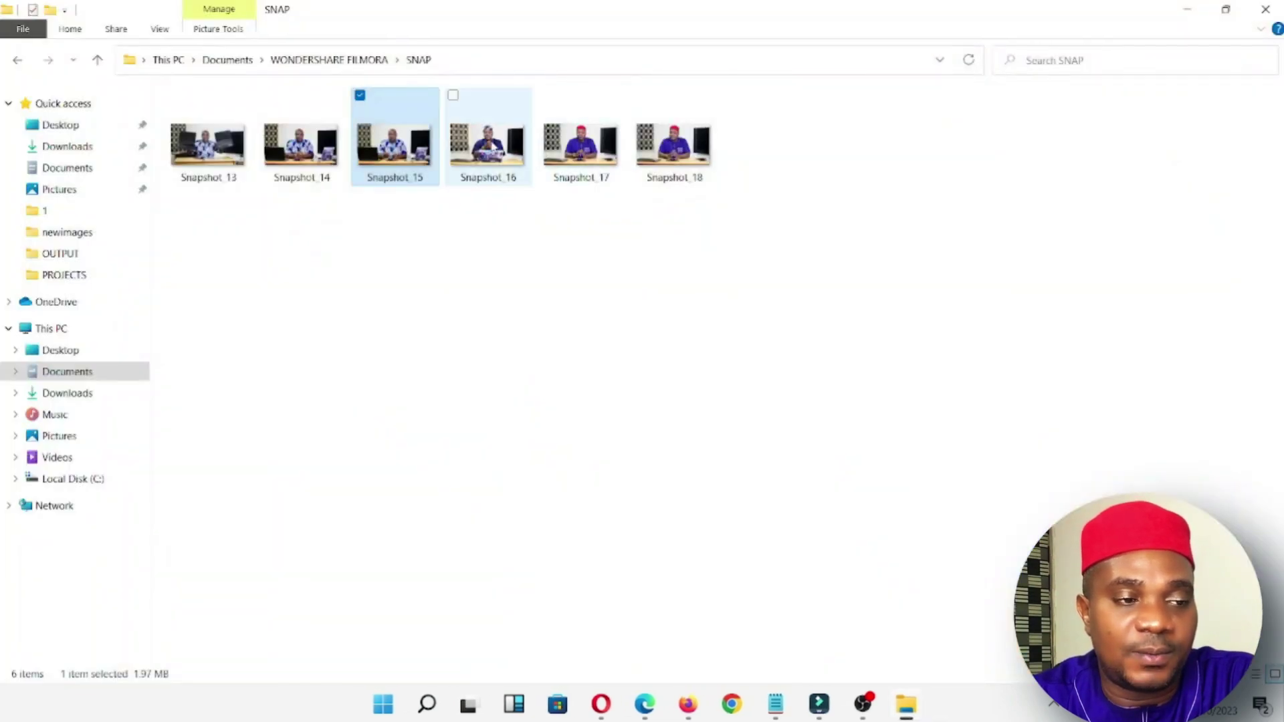
double_click(487, 142)
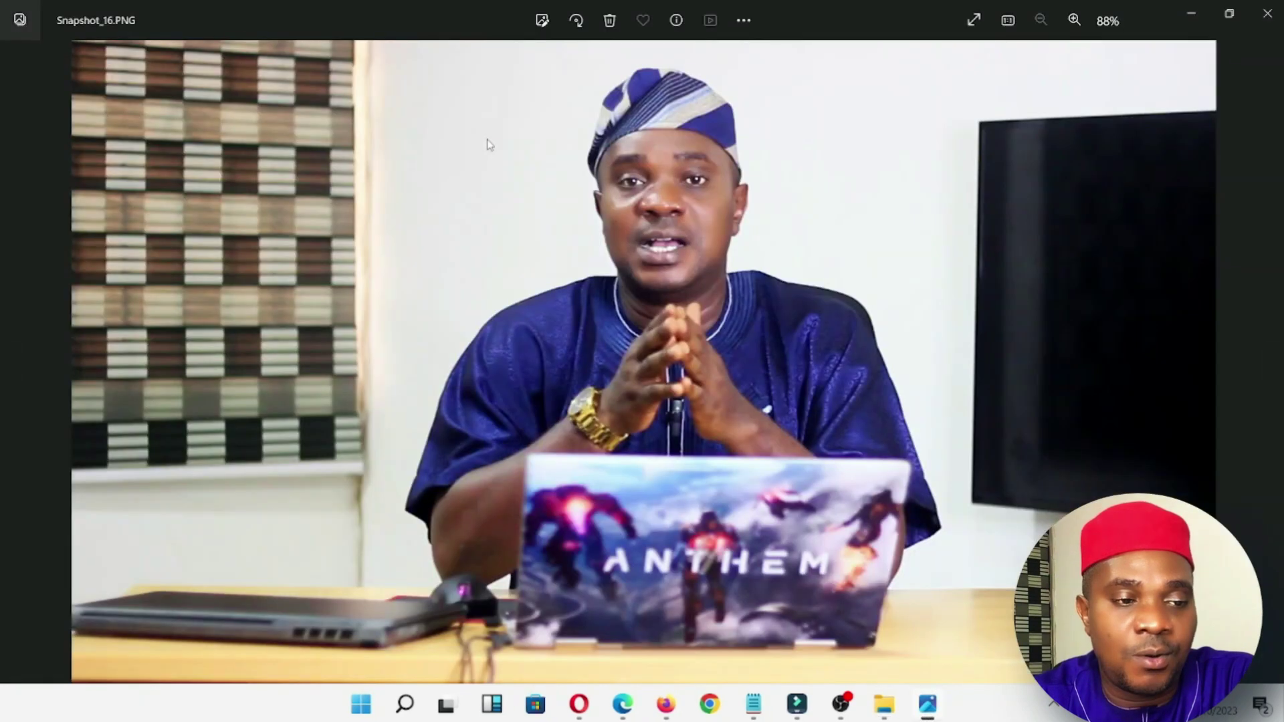
left_click(1267, 14)
Preview Snapshot_17 and Snapshot_18, then bring up Snapshot_18's file actions.
left_click(591, 158)
double_click(591, 158)
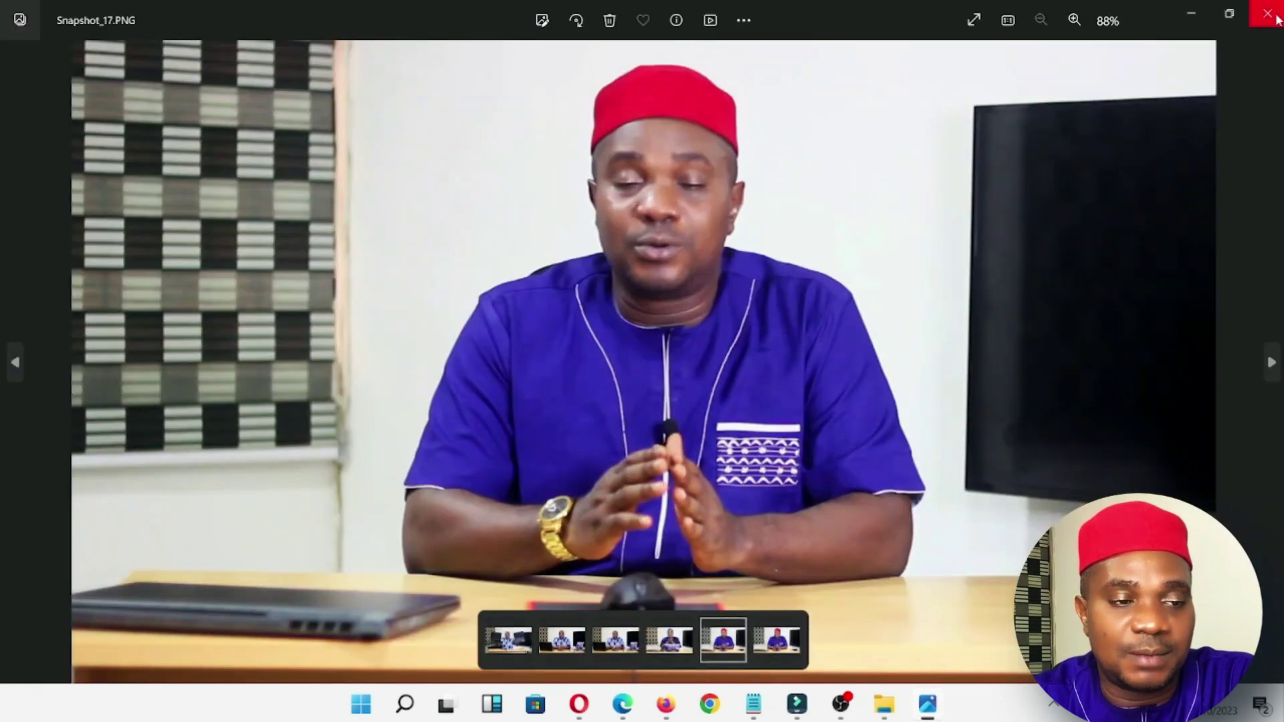
left_click(1274, 16)
double_click(648, 154)
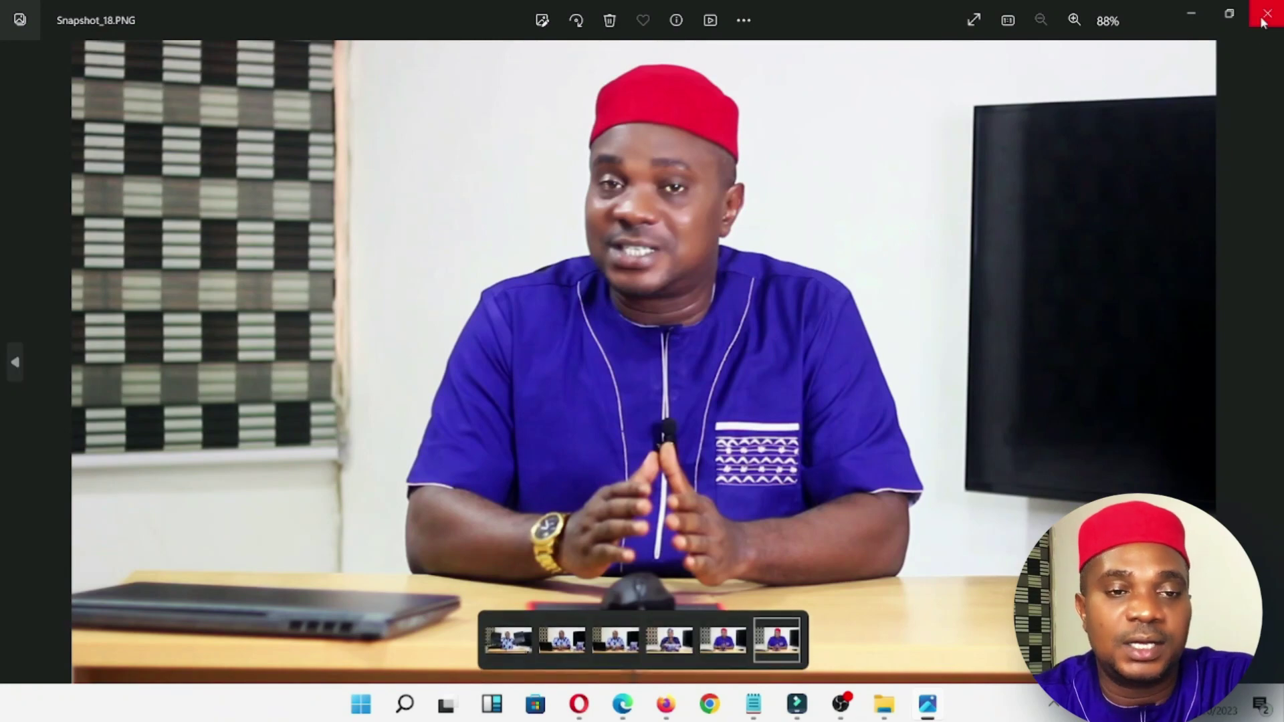
left_click(1266, 14)
right_click(672, 139)
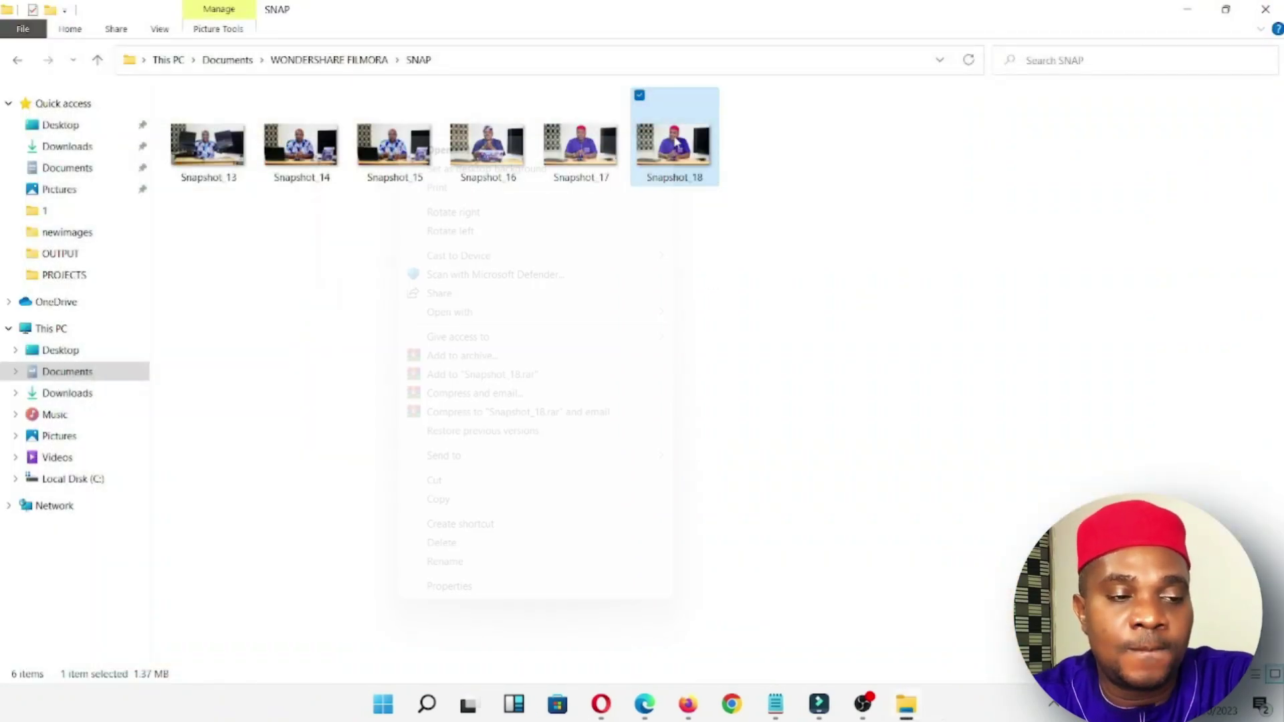
Copy Snapshot_18 into the Downloads folder.
left_click(436, 500)
left_click(67, 146)
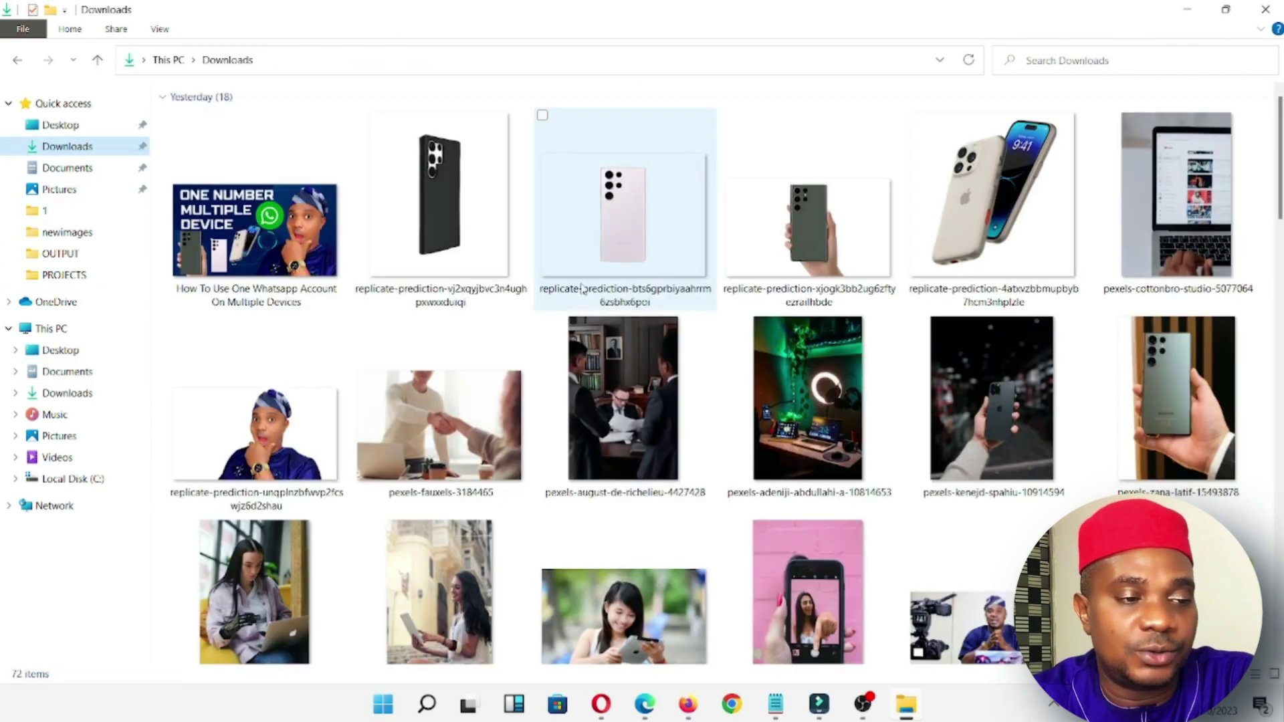
key("ctrl+v")
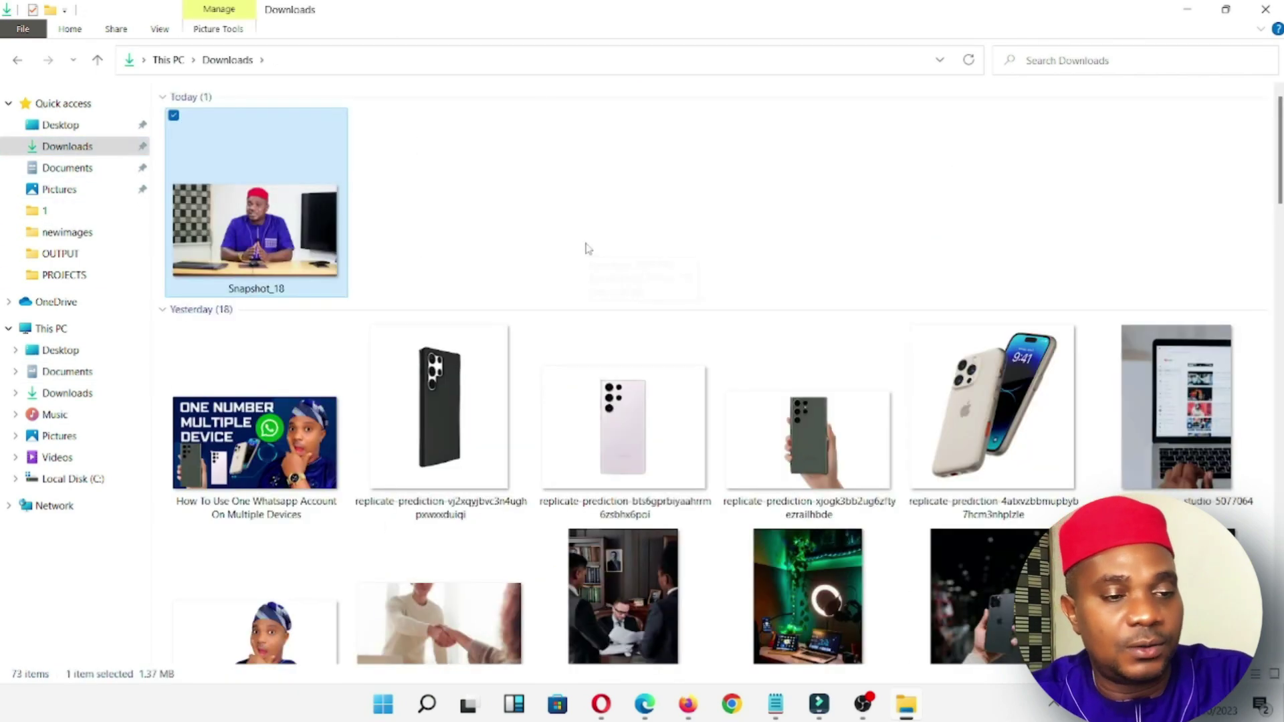
Delete fourteen older images from Downloads, ten and then four.
left_click_drag(444, 274, 1270, 607)
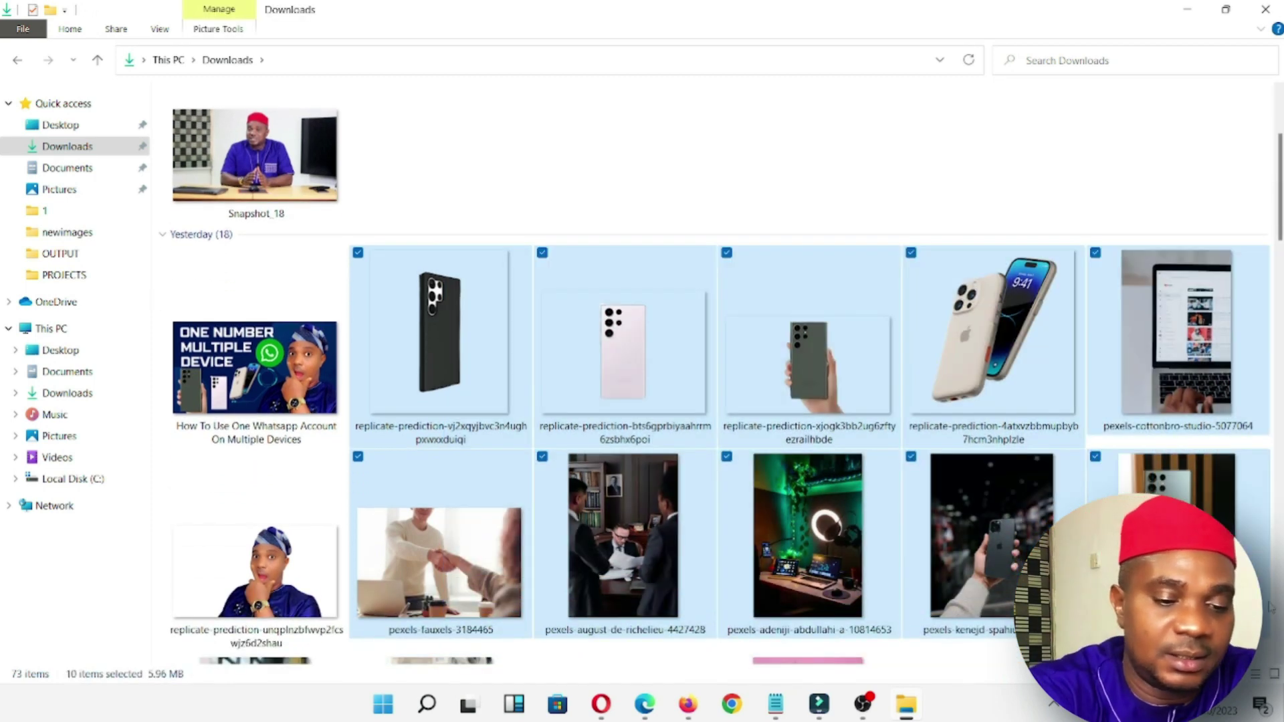
key("Delete")
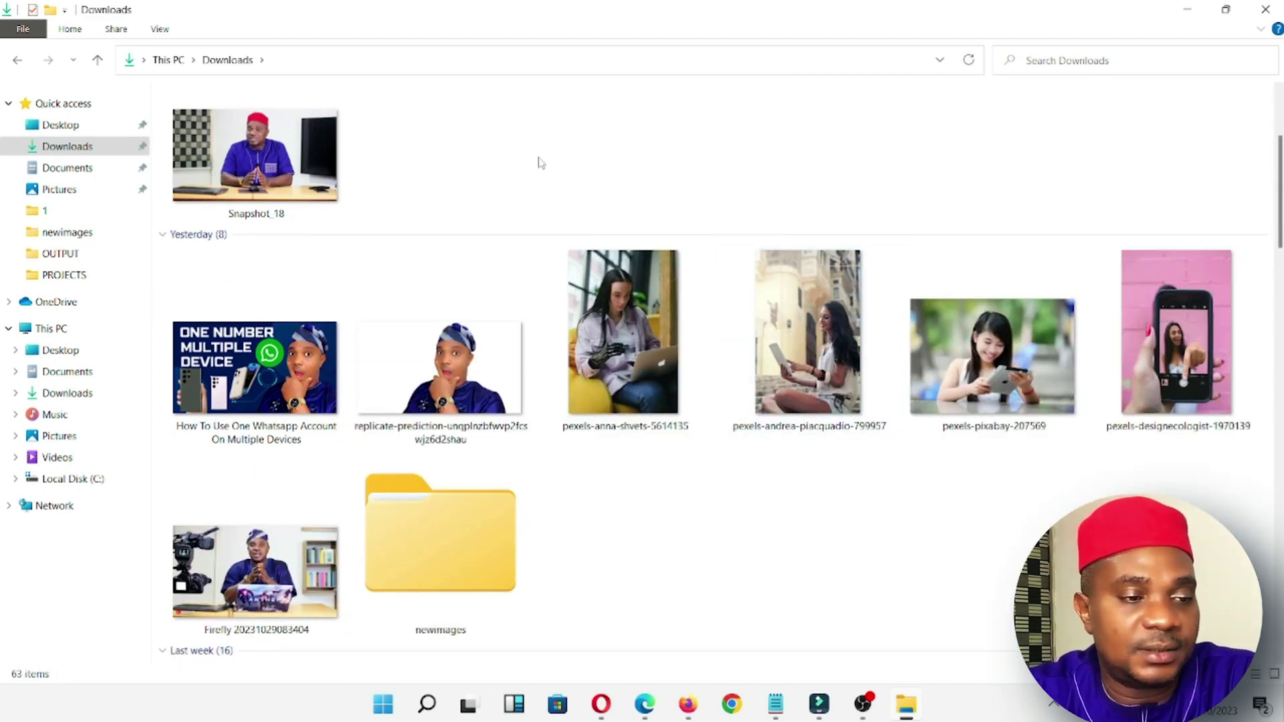
left_click_drag(545, 155, 1275, 397)
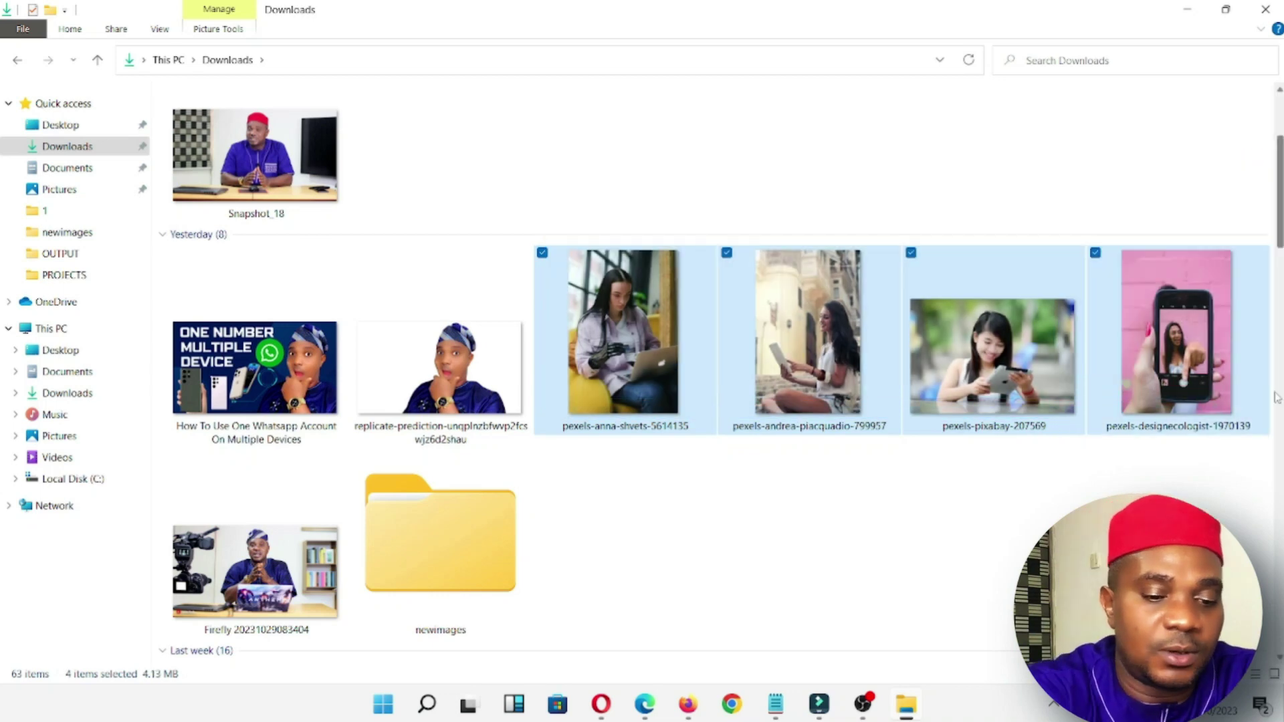
key("Delete")
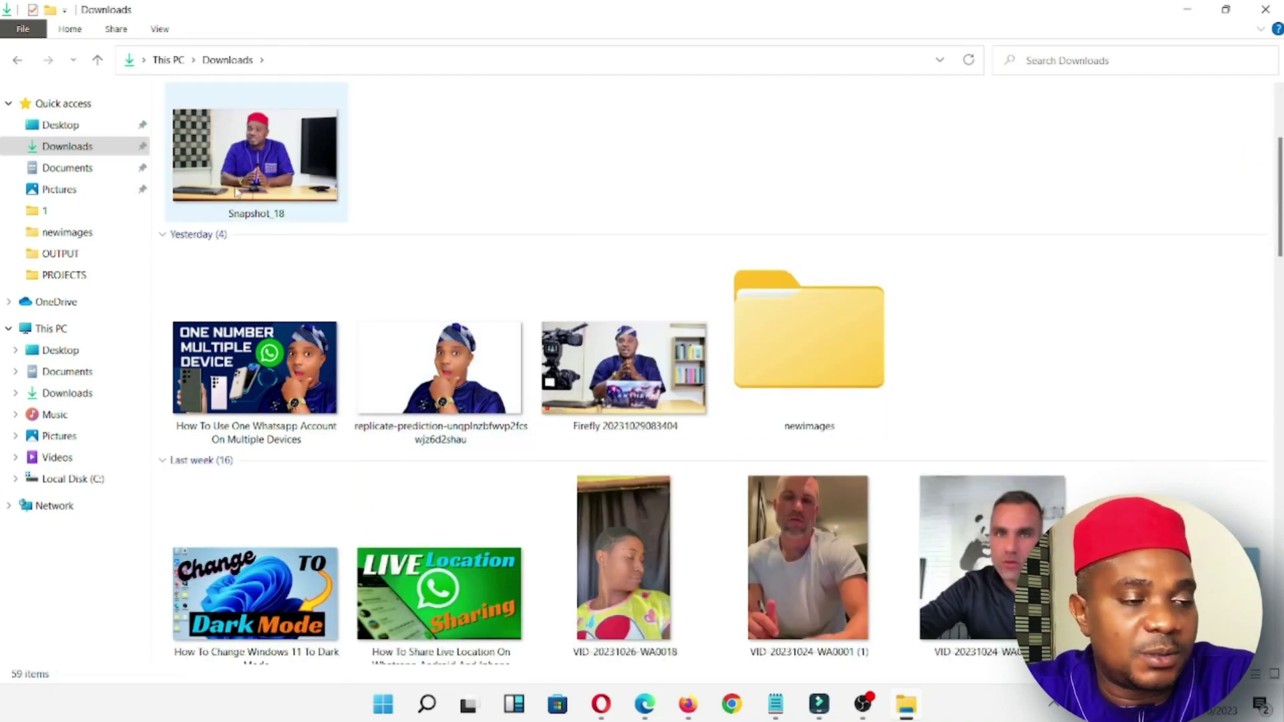
Check the pasted Snapshot_18 in Downloads and return to the Filmora editor.
left_click(248, 159)
double_click(264, 213)
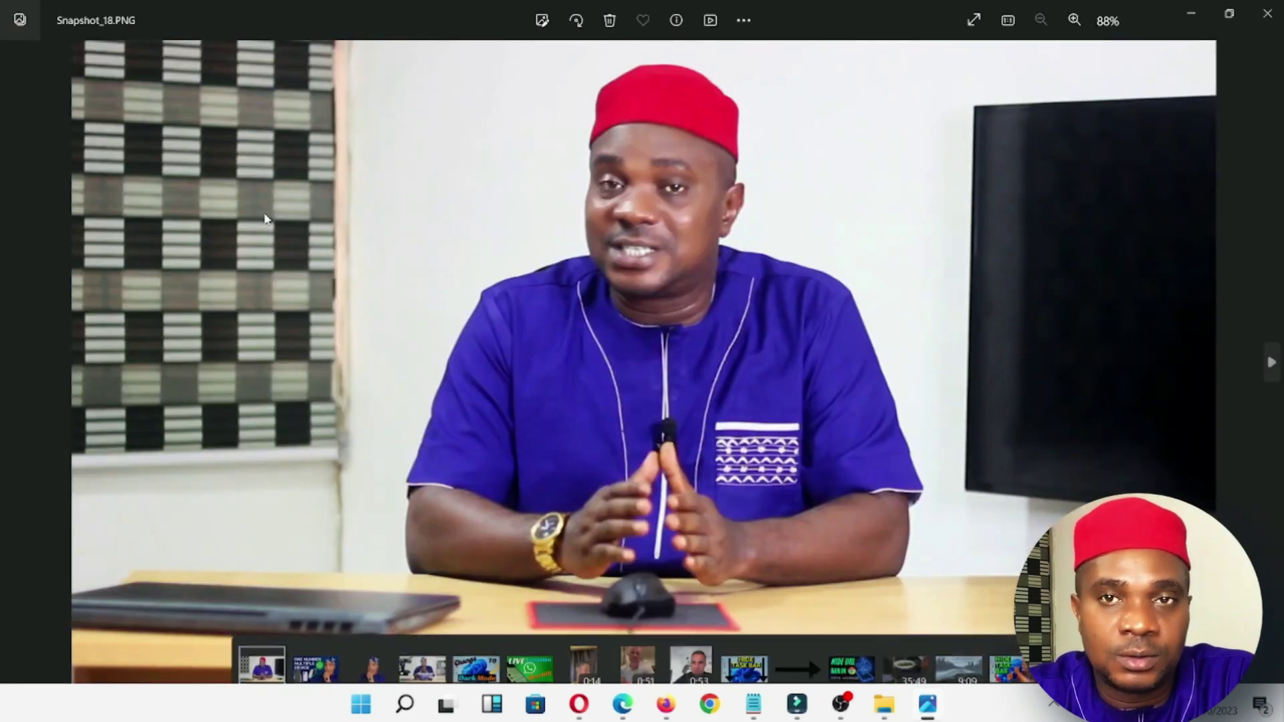
left_click(1267, 14)
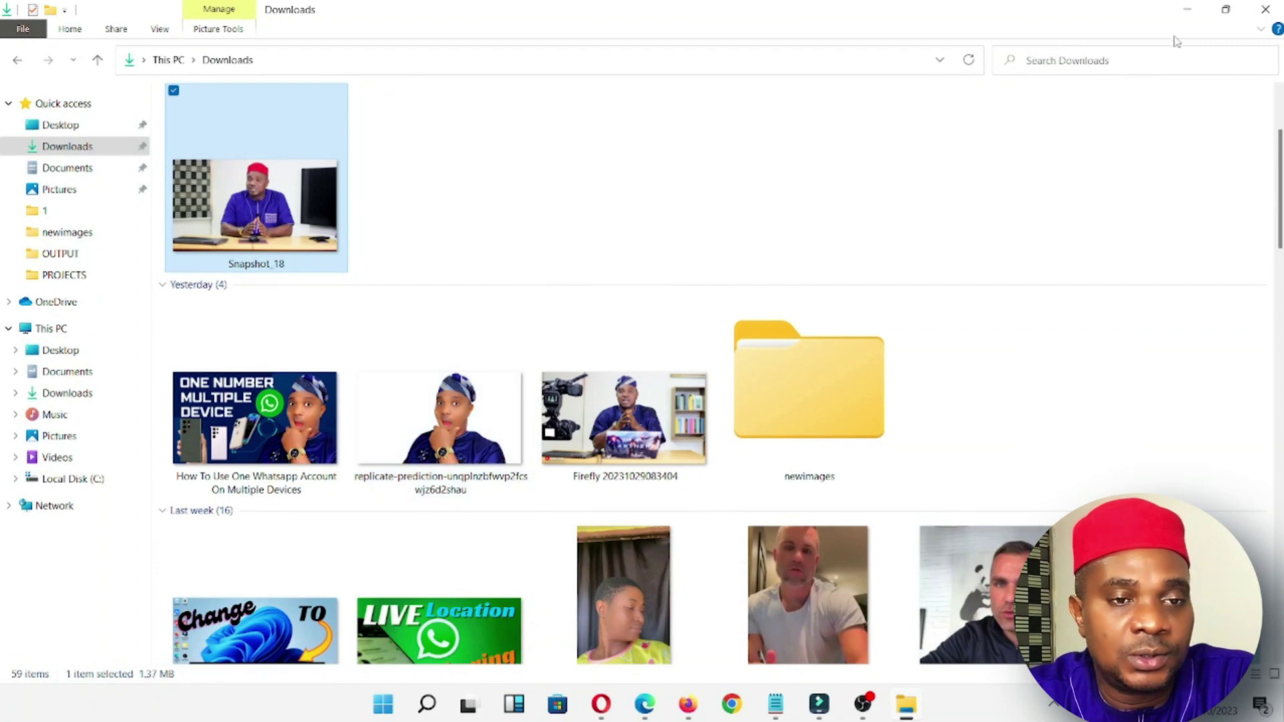
left_click(1187, 9)
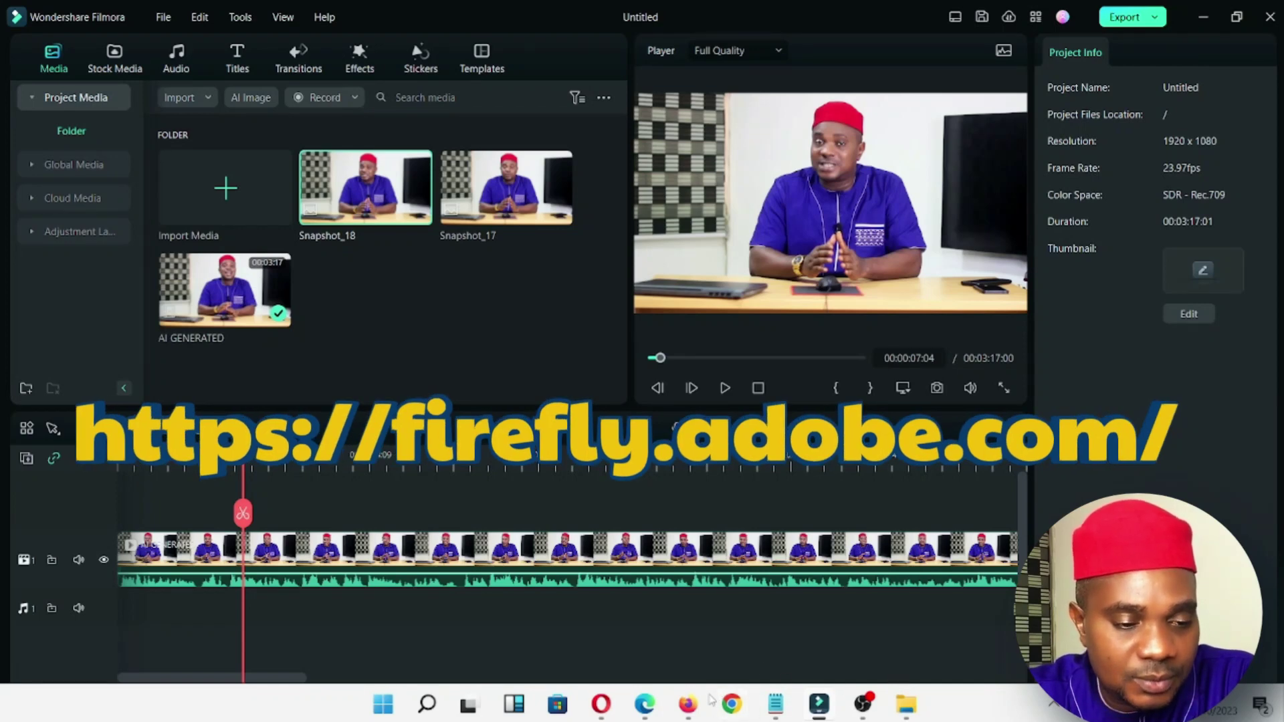
Load the copied Adobe Firefly address in a new Firefox tab.
left_click(685, 708)
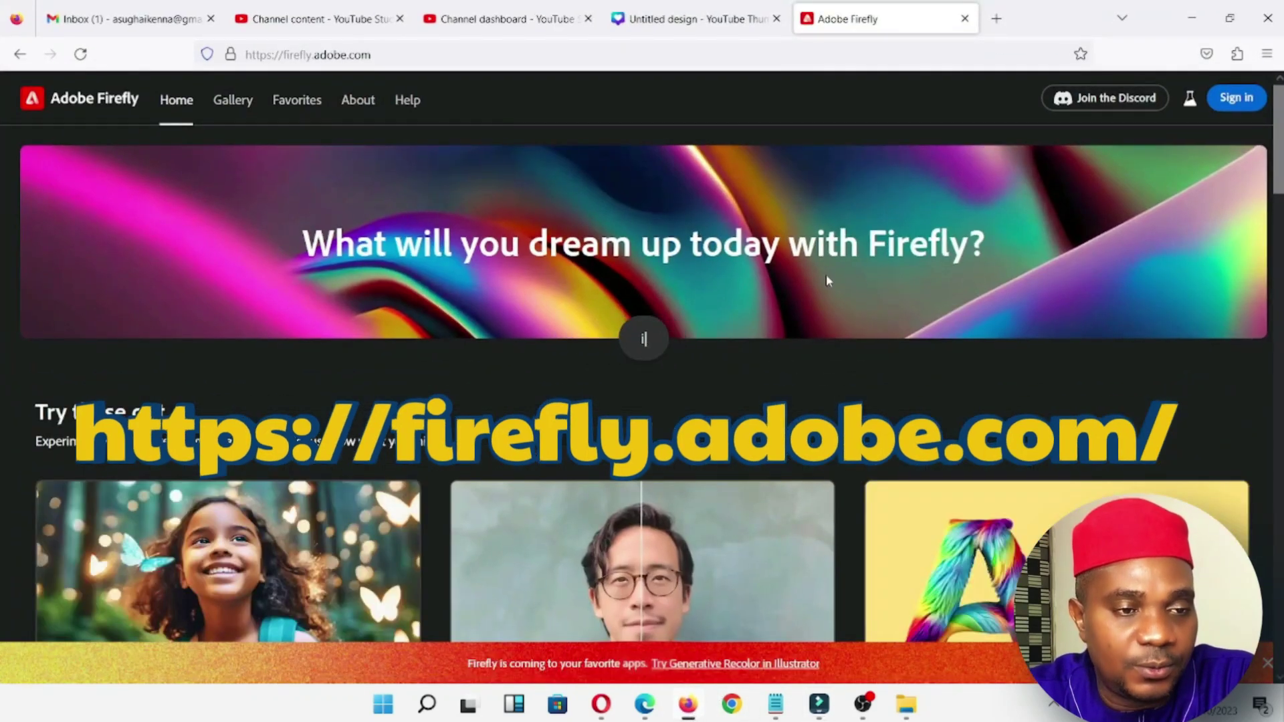
left_click(355, 55)
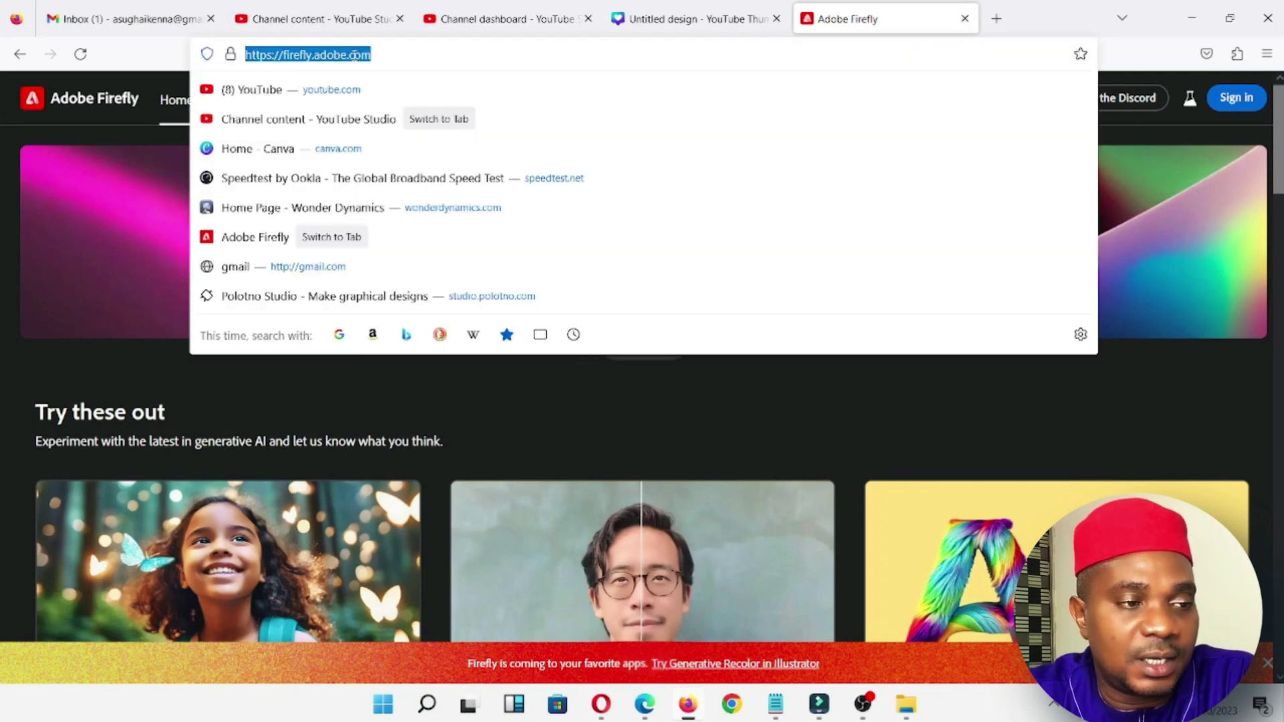
right_click(355, 57)
left_click(380, 156)
left_click(996, 18)
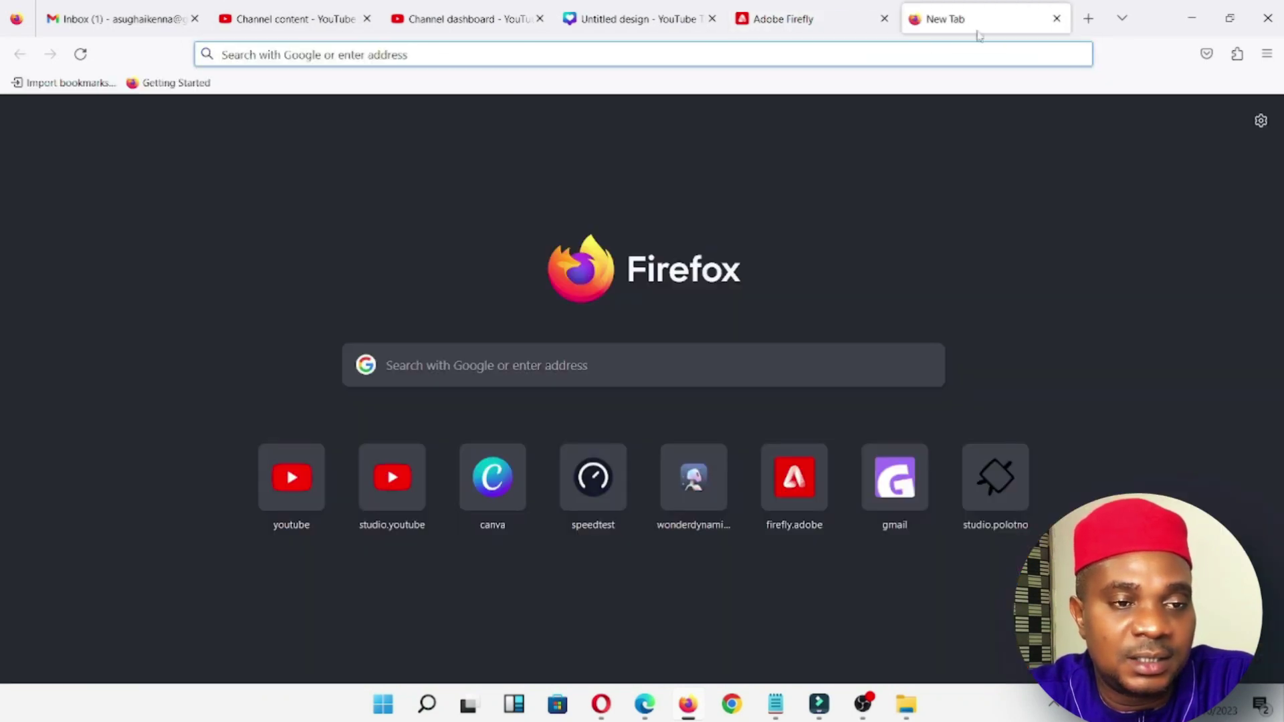
right_click(911, 60)
left_click(945, 184)
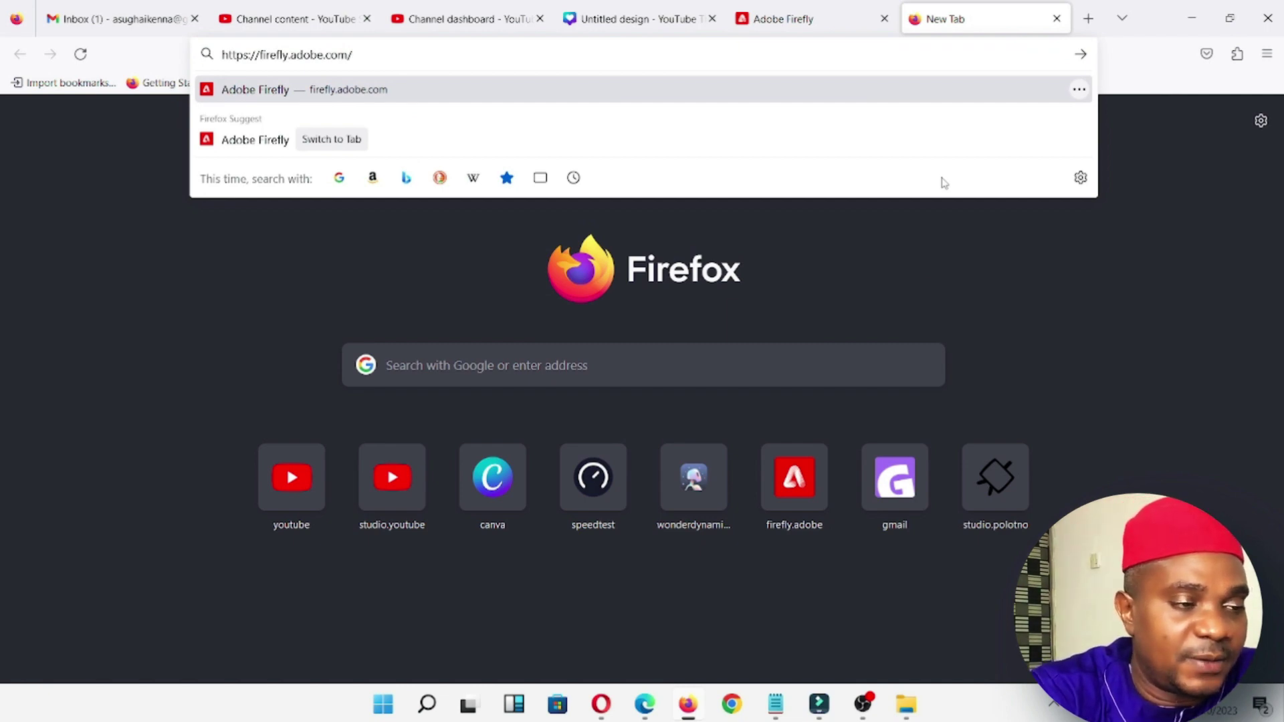
key("Return")
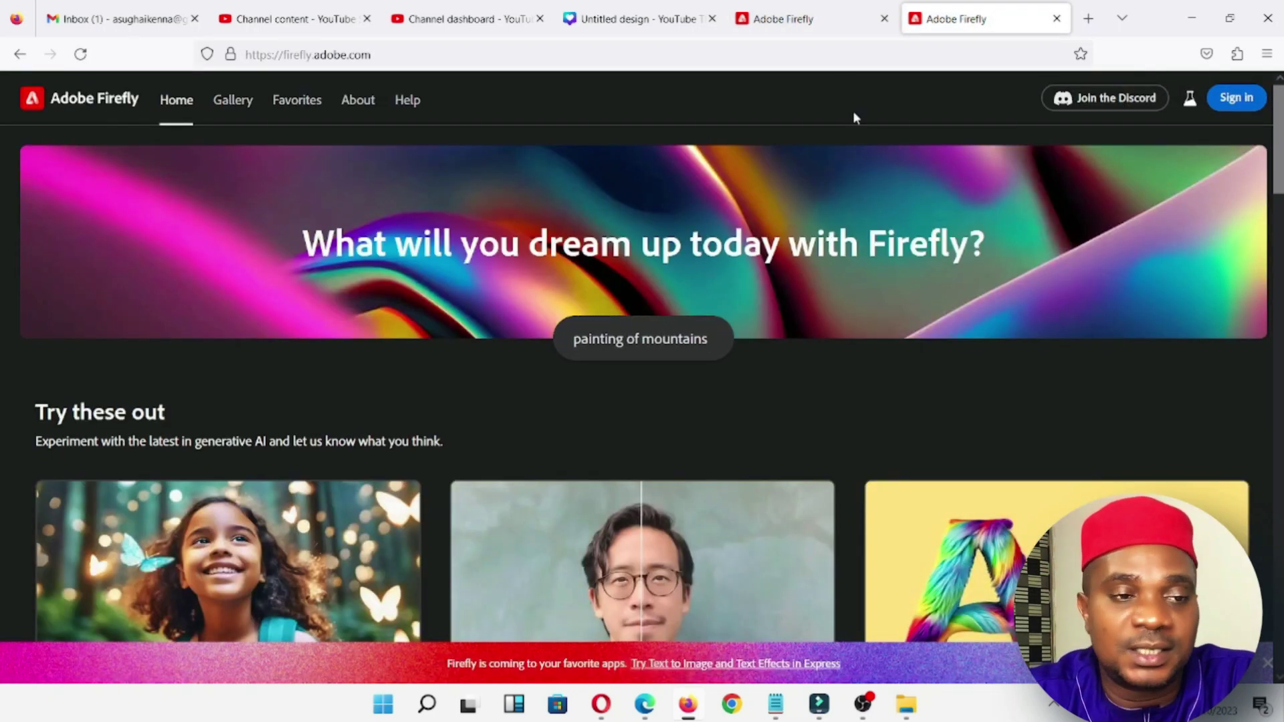
Try the Generative fill card and close the Adobe ID sign-in page it opens.
scroll(769, 307, "down", 5)
scroll(769, 307, "up", 5)
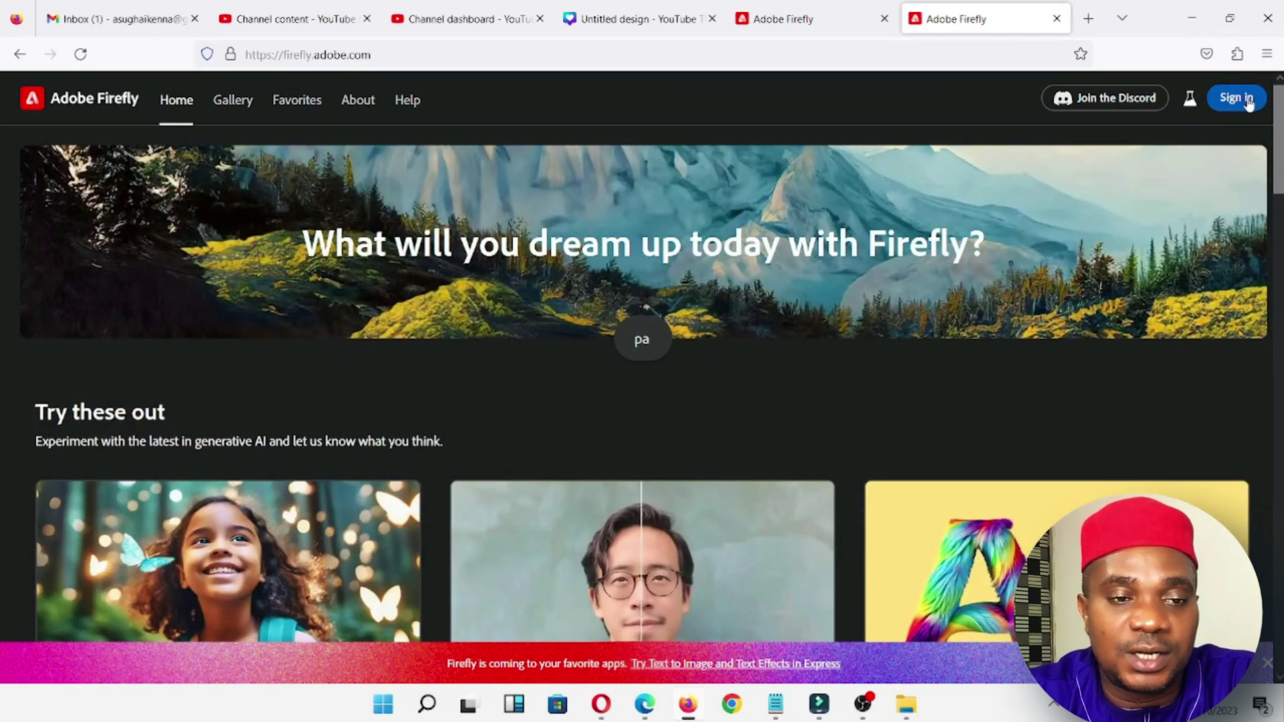
scroll(665, 482, "down", 2)
left_click(660, 479)
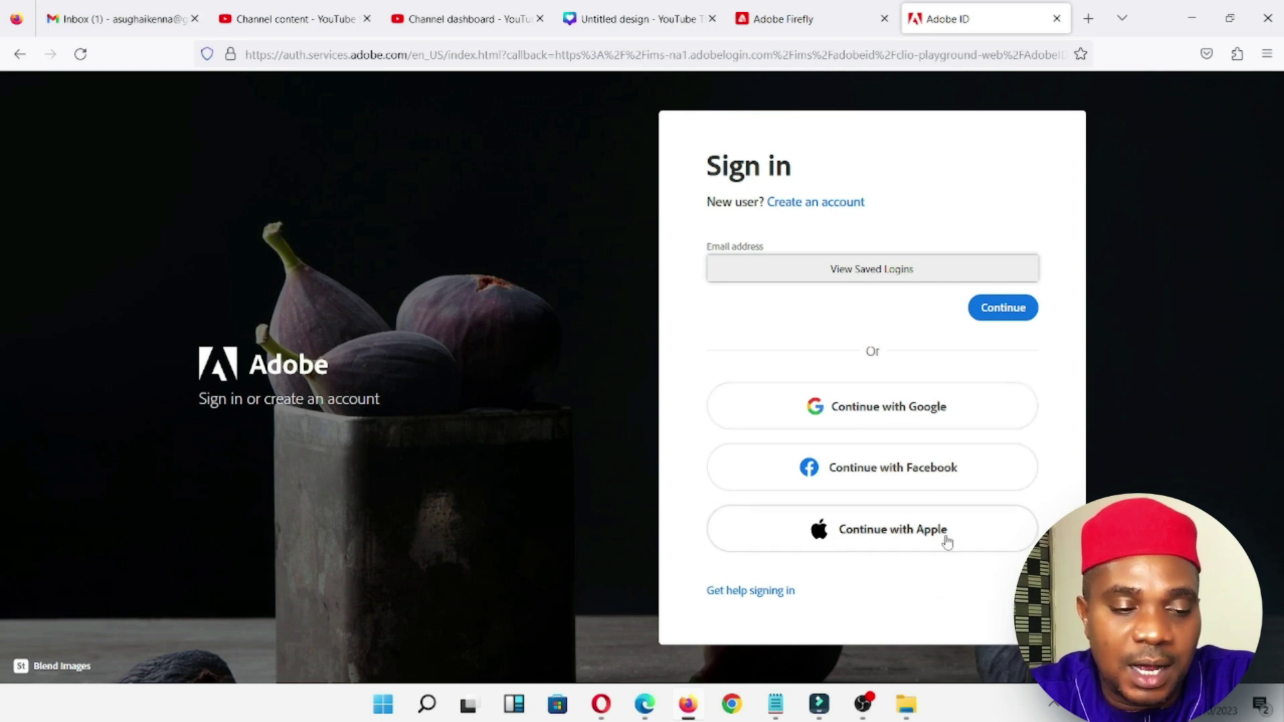
left_click(1056, 19)
Start Generative fill from its feature card in the signed-in Edge browser.
key("alt+Tab")
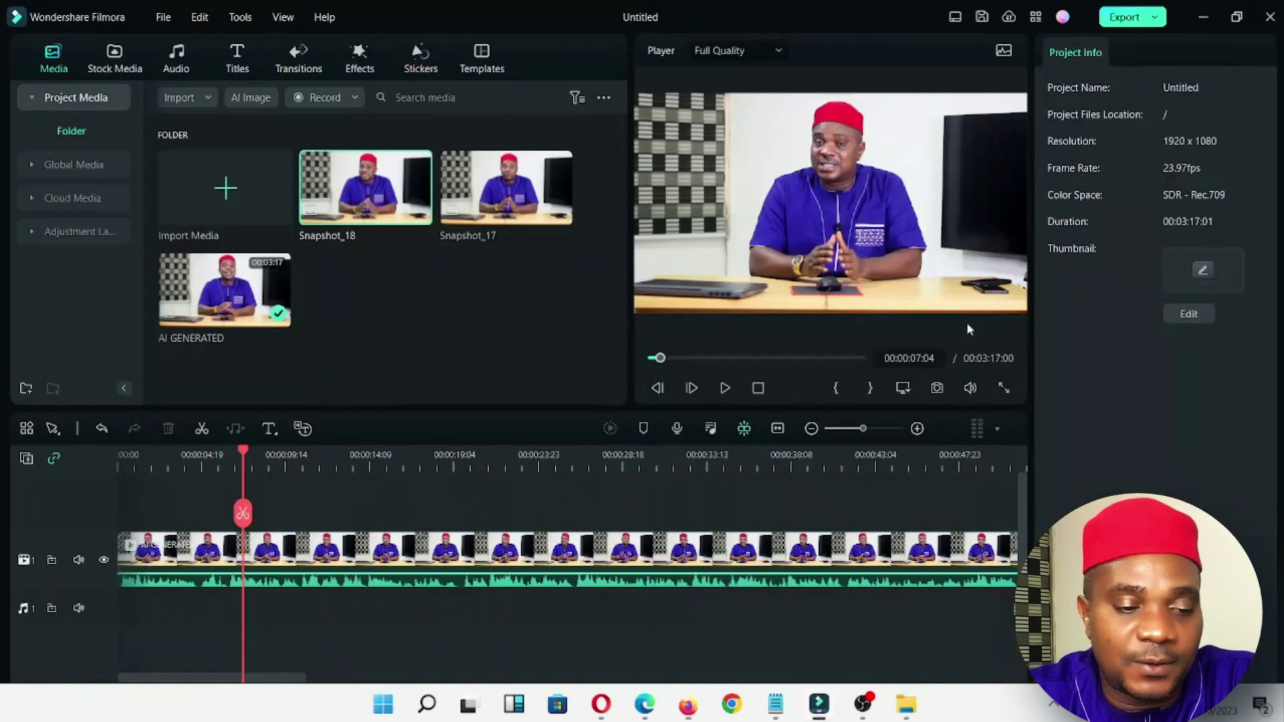
left_click(646, 705)
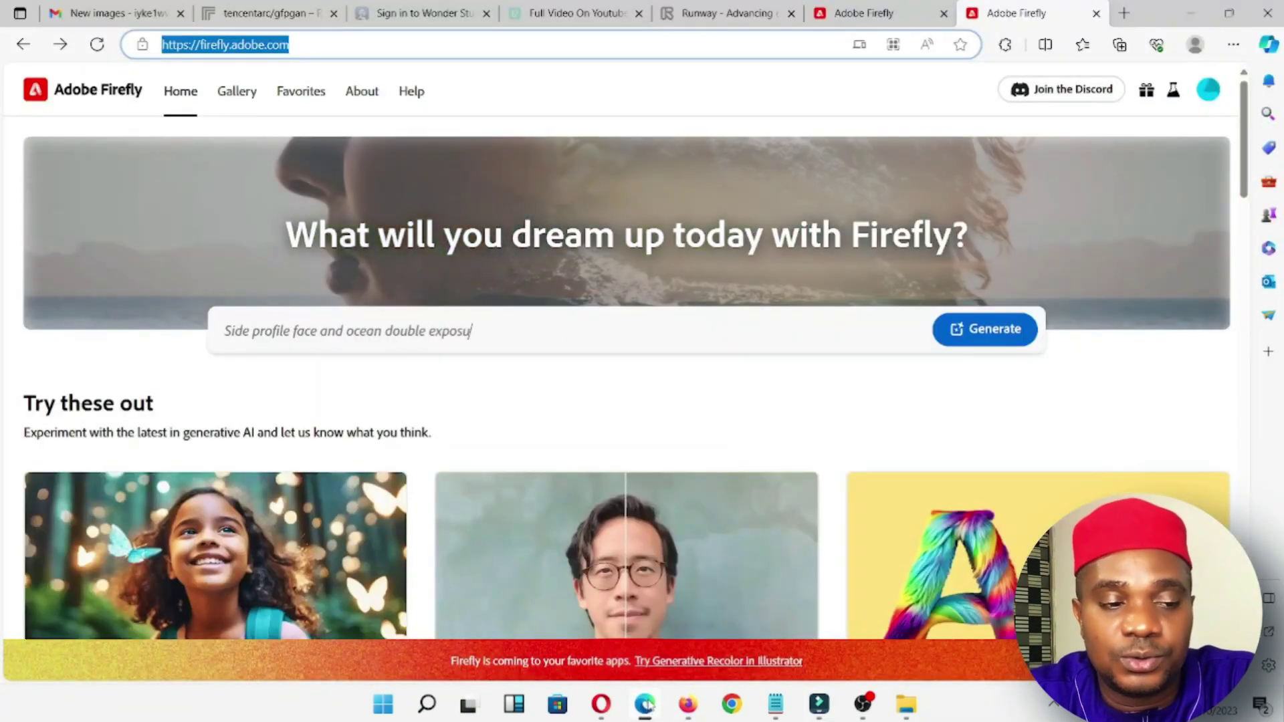
scroll(602, 338, "down", 8)
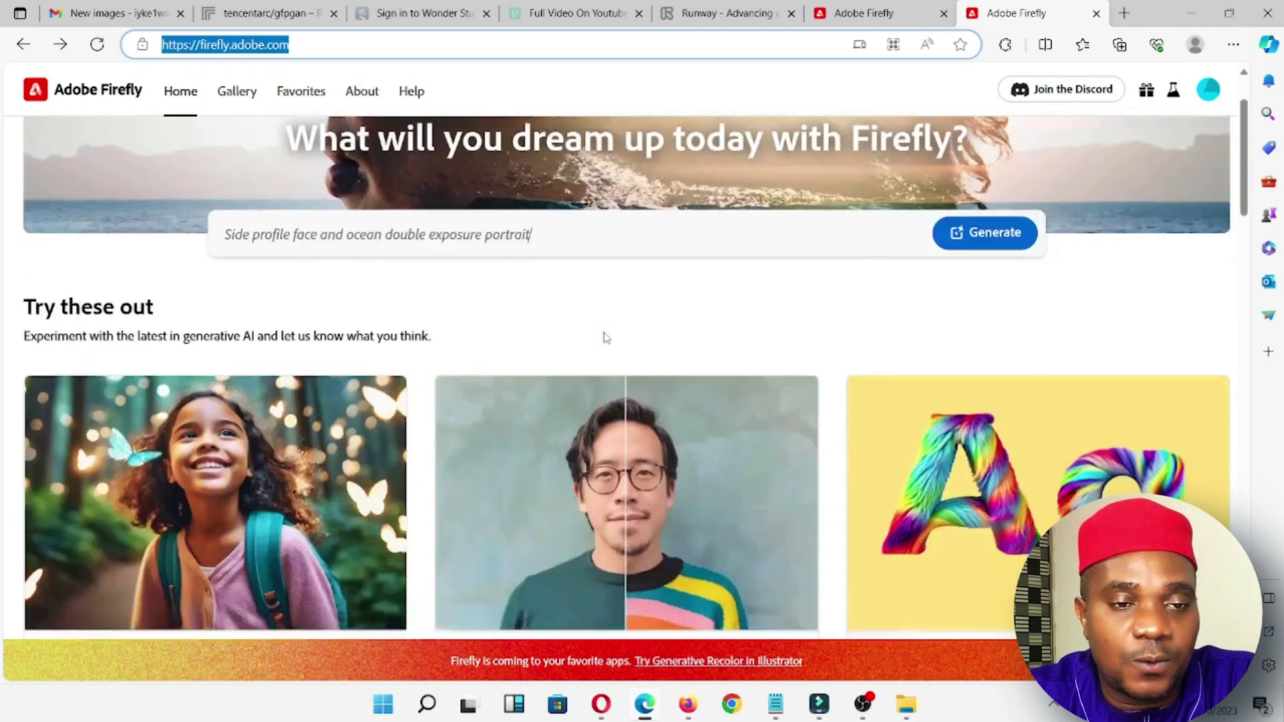
scroll(605, 341, "up", 5)
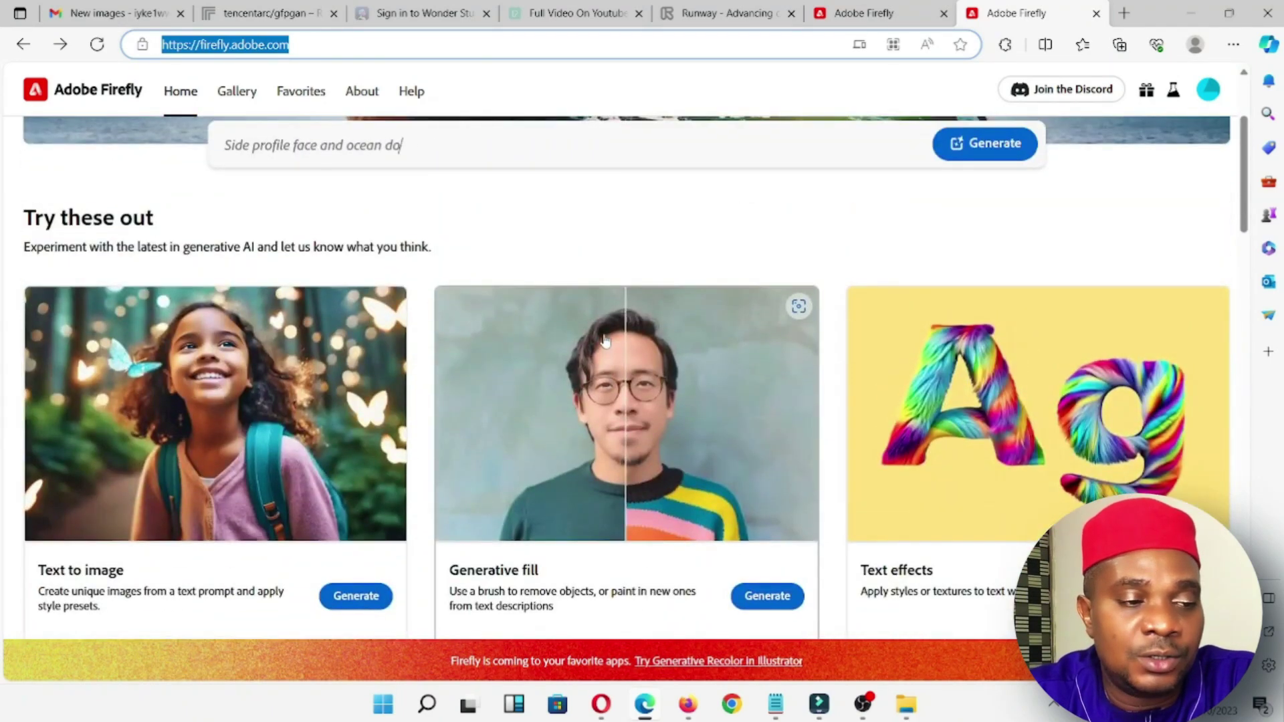
scroll(605, 341, "down", 1)
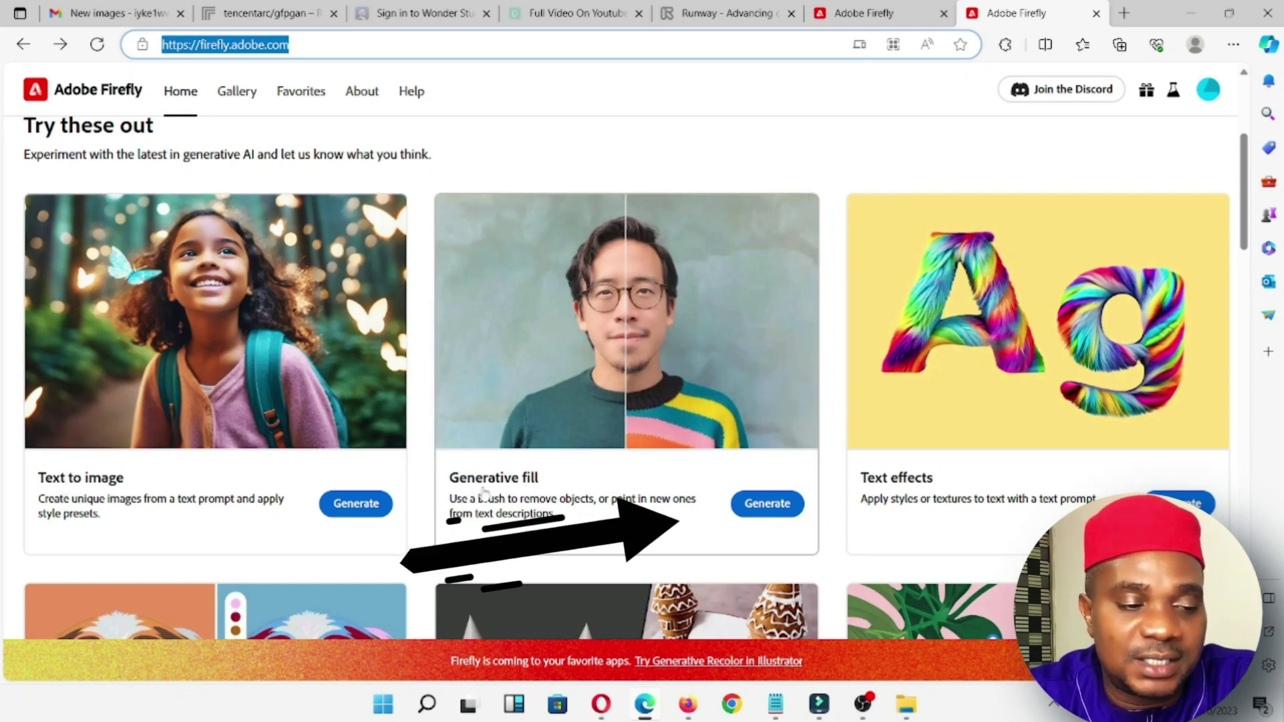
left_click(748, 501)
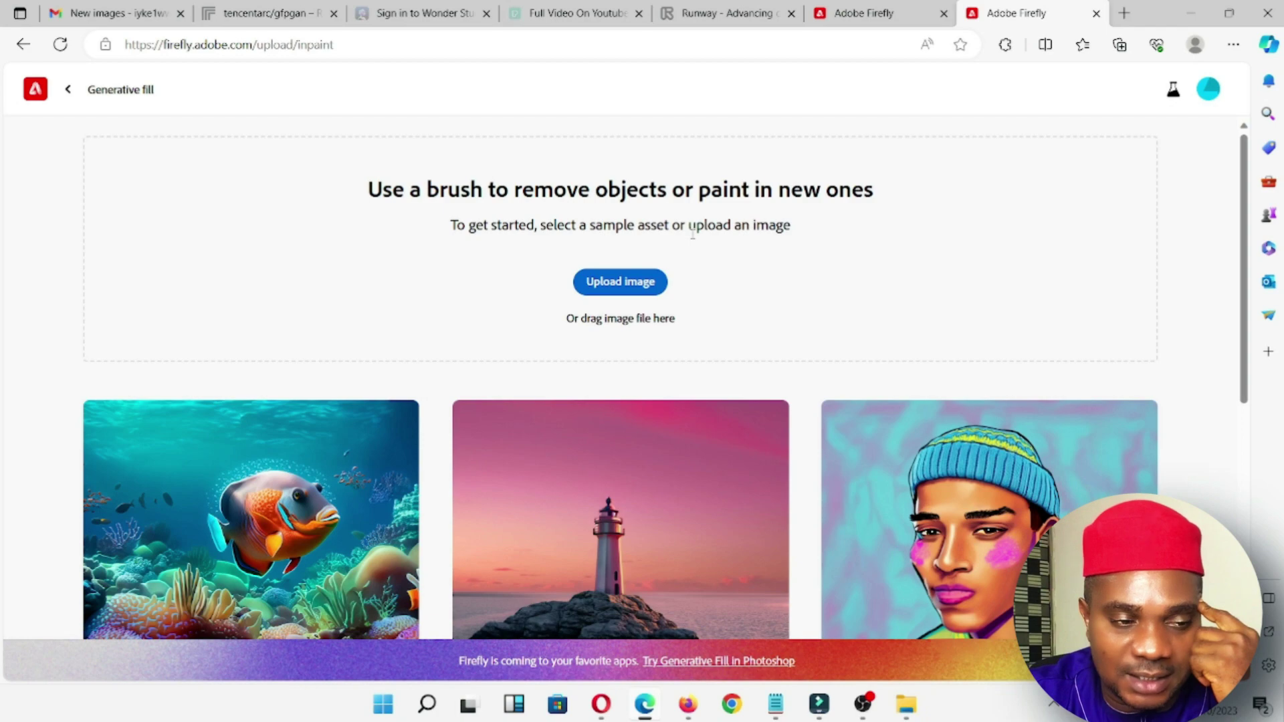
Upload Snapshot_18 from Downloads into Generative fill.
left_click(620, 282)
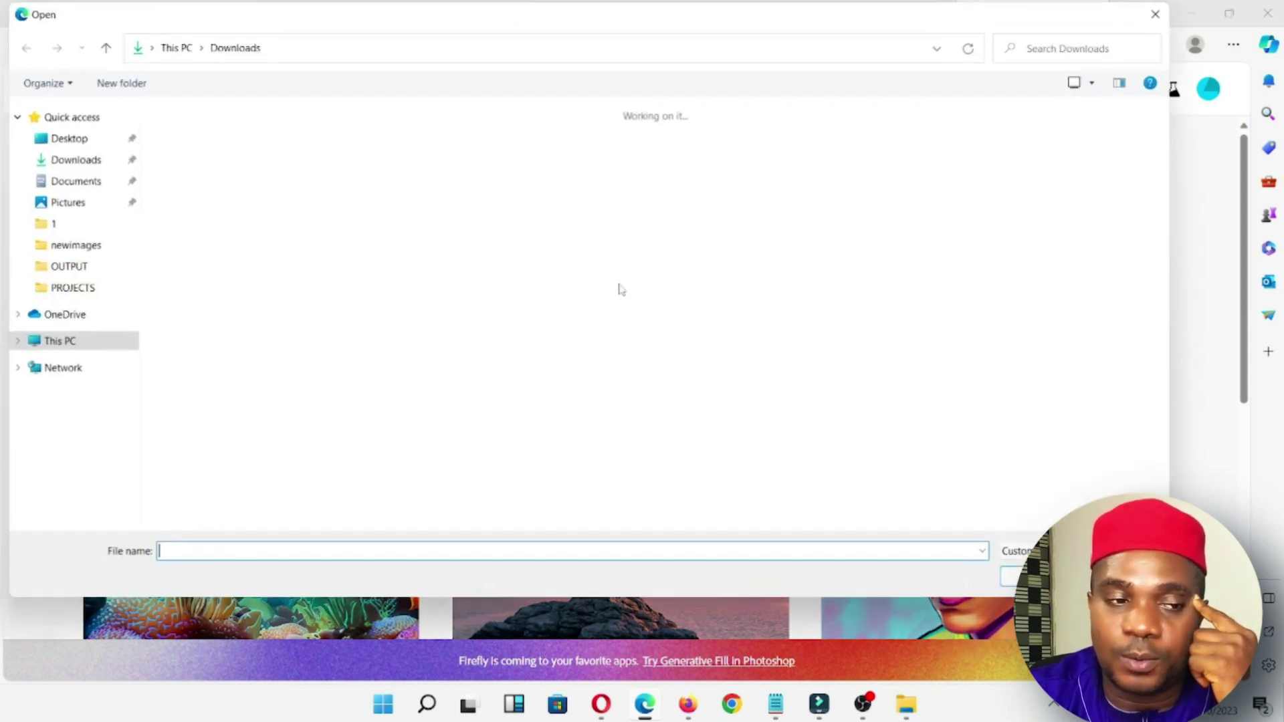
left_click(265, 274)
double_click(265, 274)
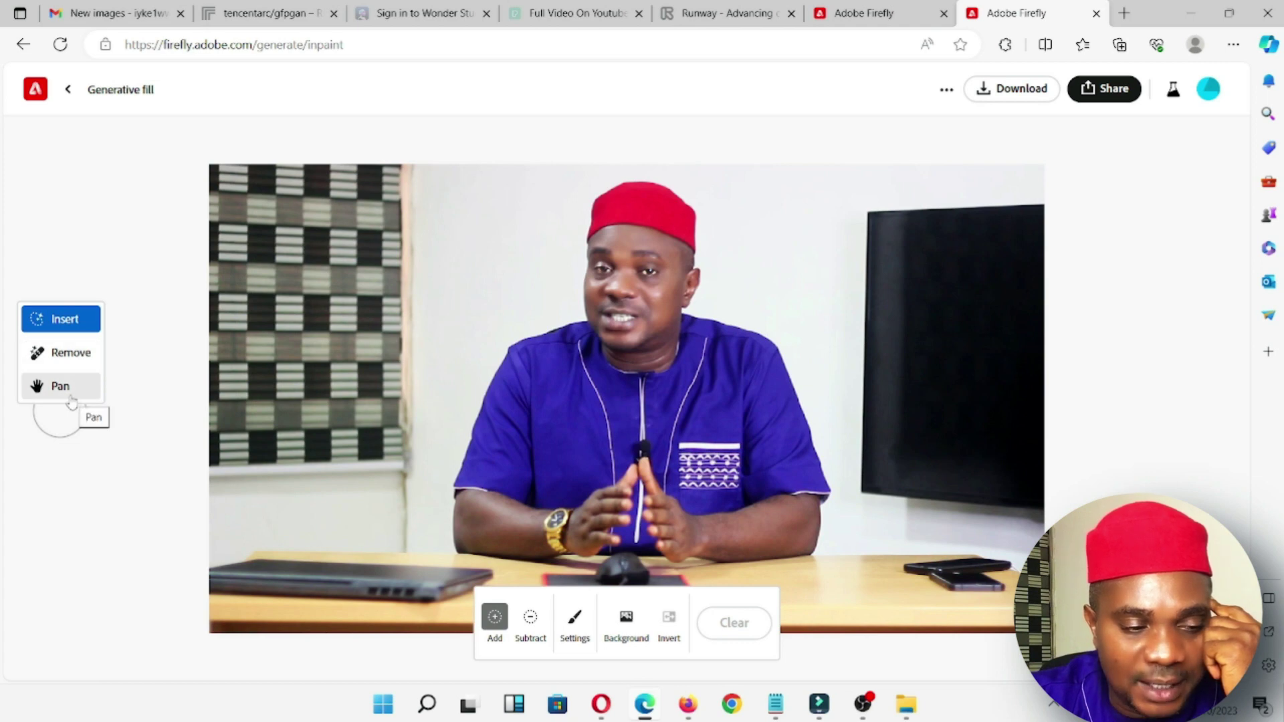
Brush a mask over the whole patterned curtain on the left of the photo.
left_click(73, 321)
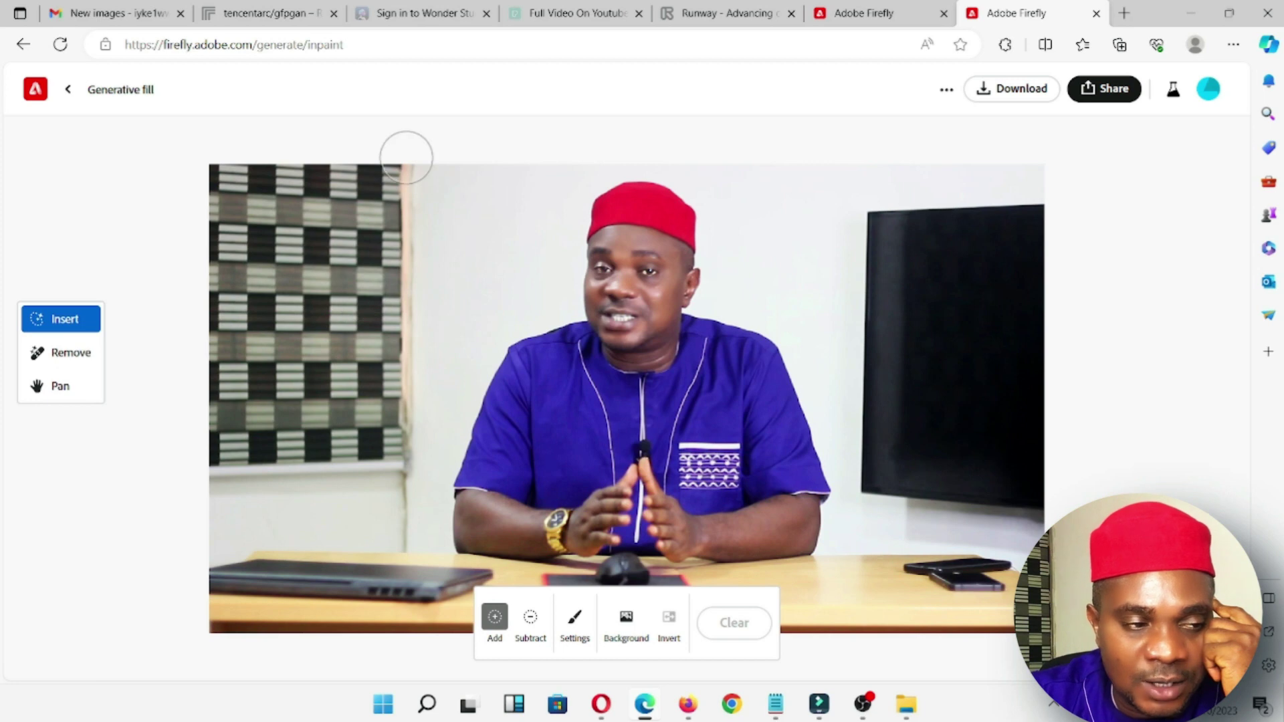
mouse_move(406, 157)
left_mouse_down()
mouse_move(395, 469)
mouse_move(184, 466)
mouse_move(381, 430)
mouse_move(188, 429)
mouse_move(360, 385)
mouse_move(371, 238)
mouse_move(364, 328)
mouse_move(379, 421)
mouse_move(371, 135)
mouse_move(377, 266)
left_mouse_up()
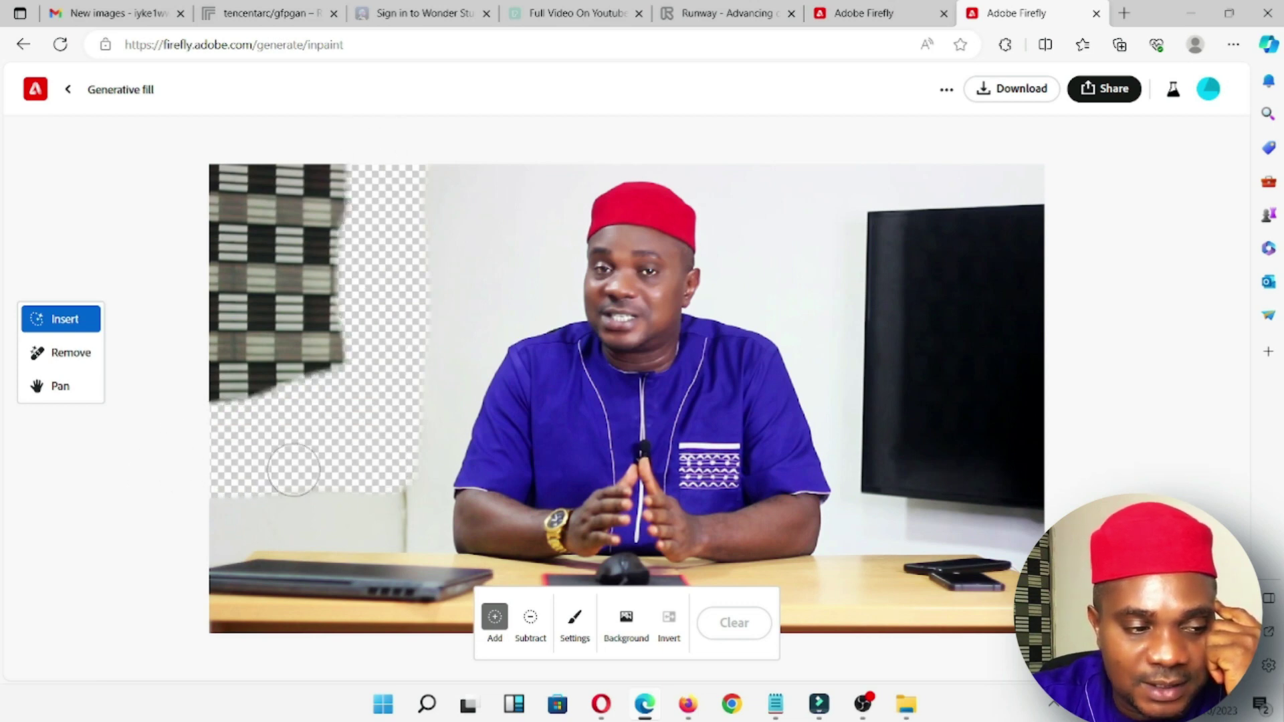
mouse_move(404, 312)
left_mouse_down()
mouse_move(408, 157)
mouse_move(417, 309)
mouse_move(403, 469)
left_mouse_up()
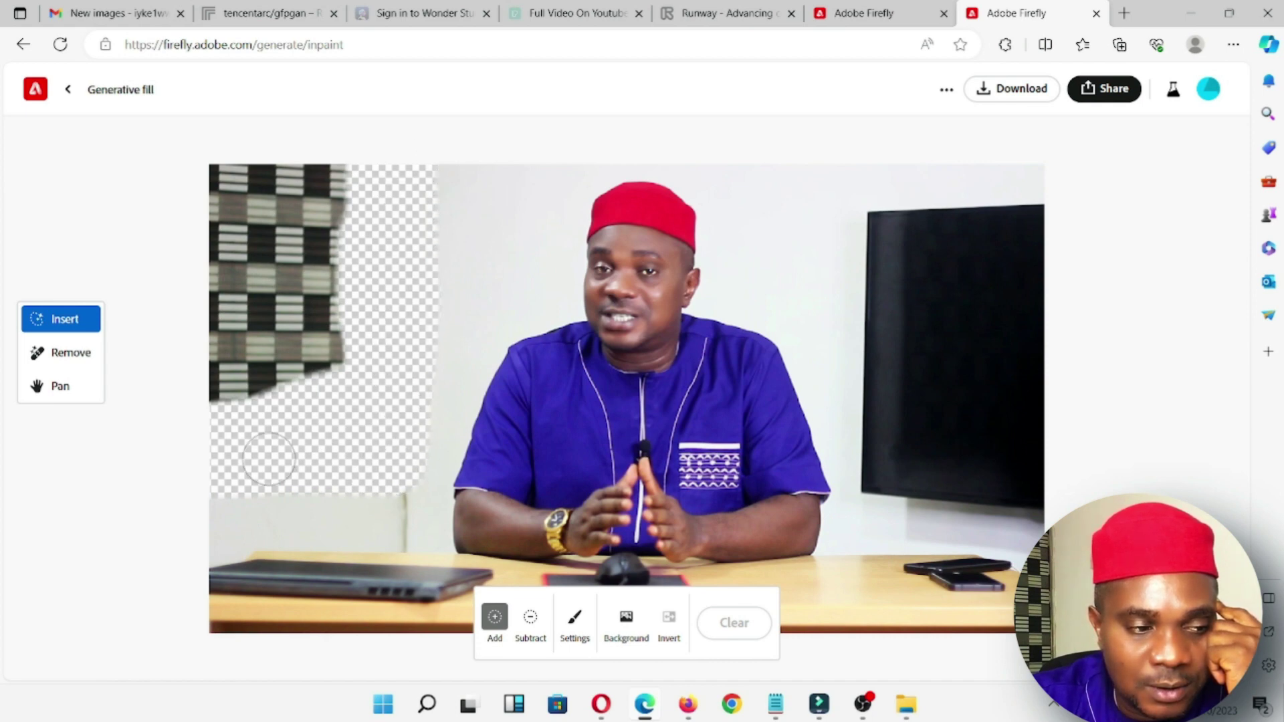
mouse_move(179, 419)
left_mouse_down()
mouse_move(257, 234)
mouse_move(248, 395)
mouse_move(164, 364)
mouse_move(200, 374)
left_mouse_up()
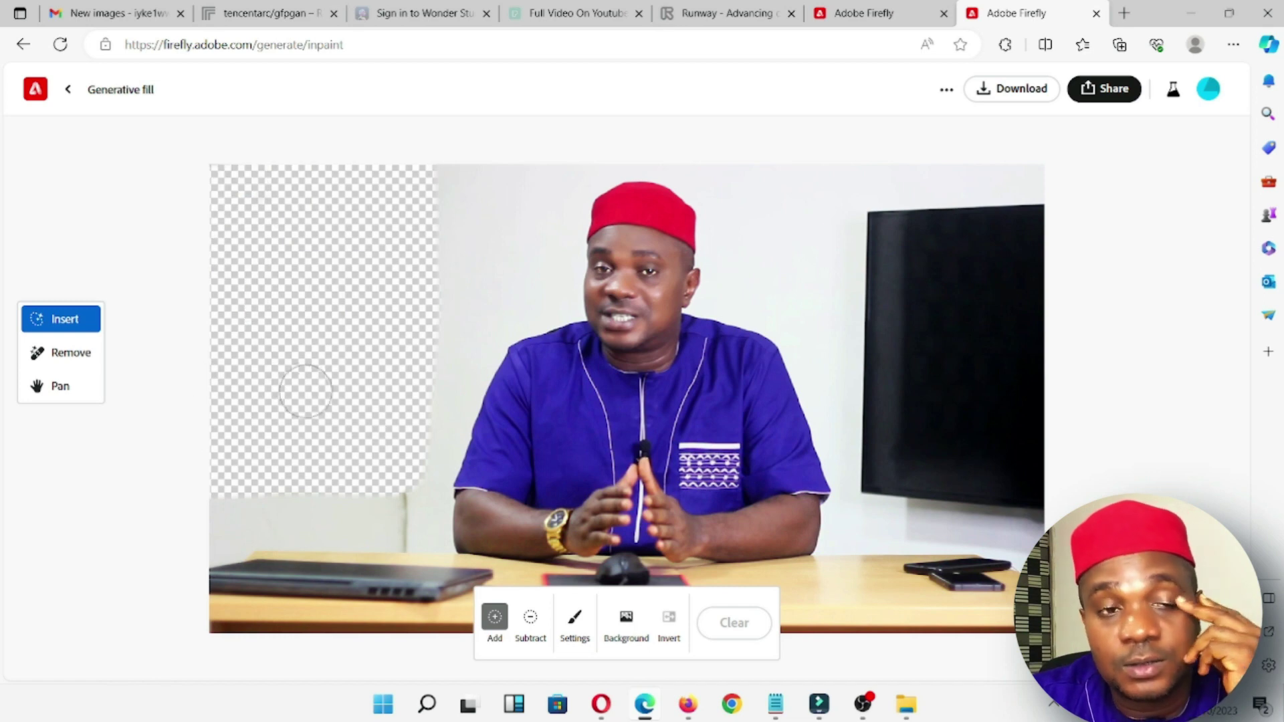
left_click_drag(396, 331, 396, 330)
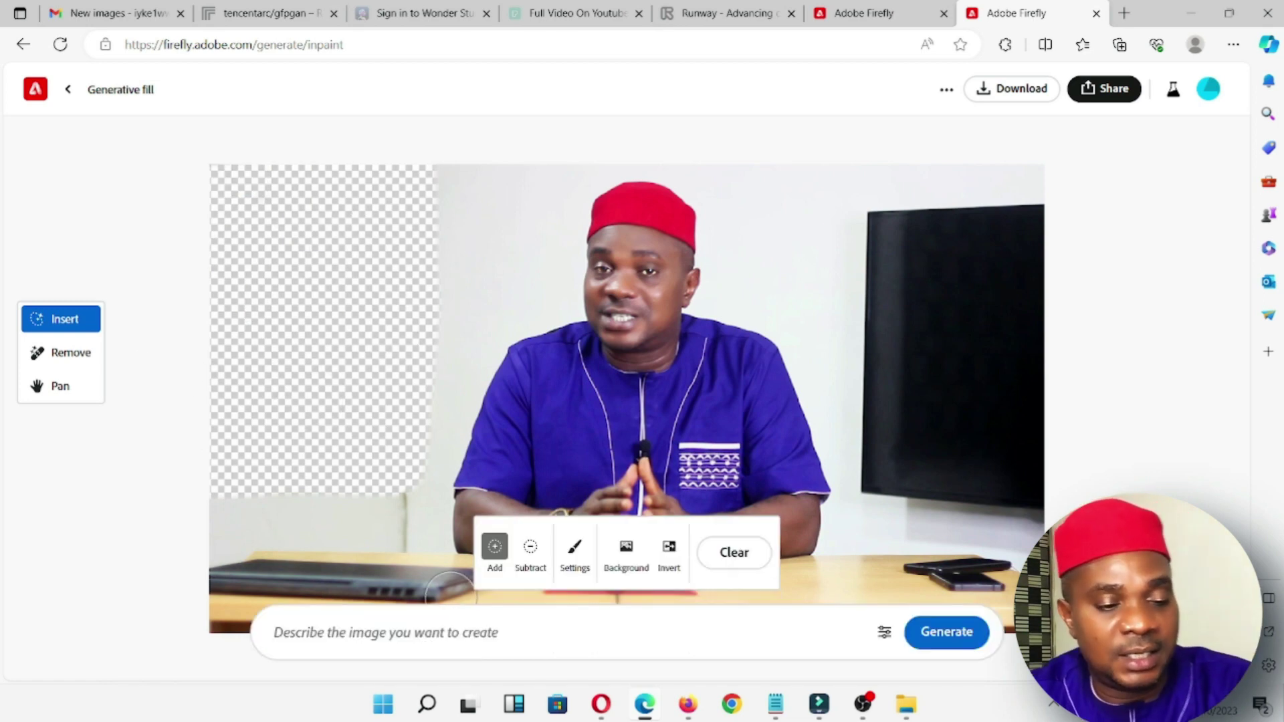
Generate FLOWER fills, preview the pink and gerbera variants, then cancel them.
left_click(357, 633)
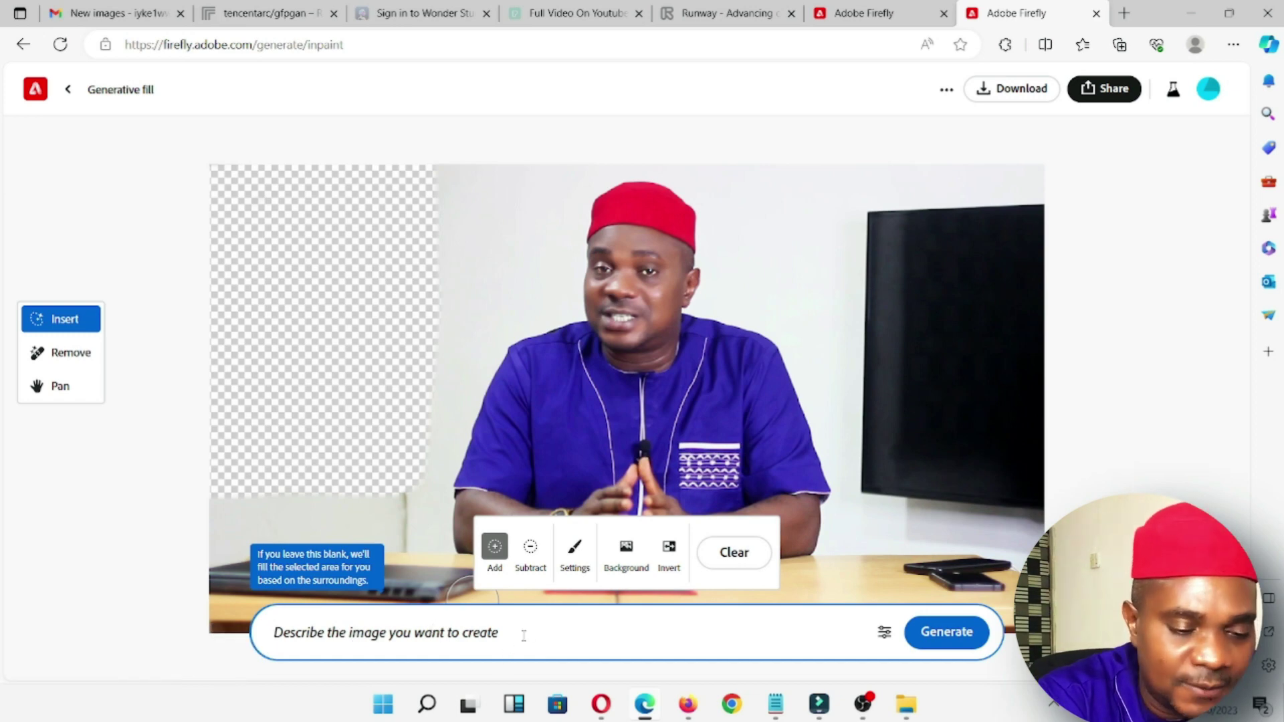
type("FLOWER")
key("Return")
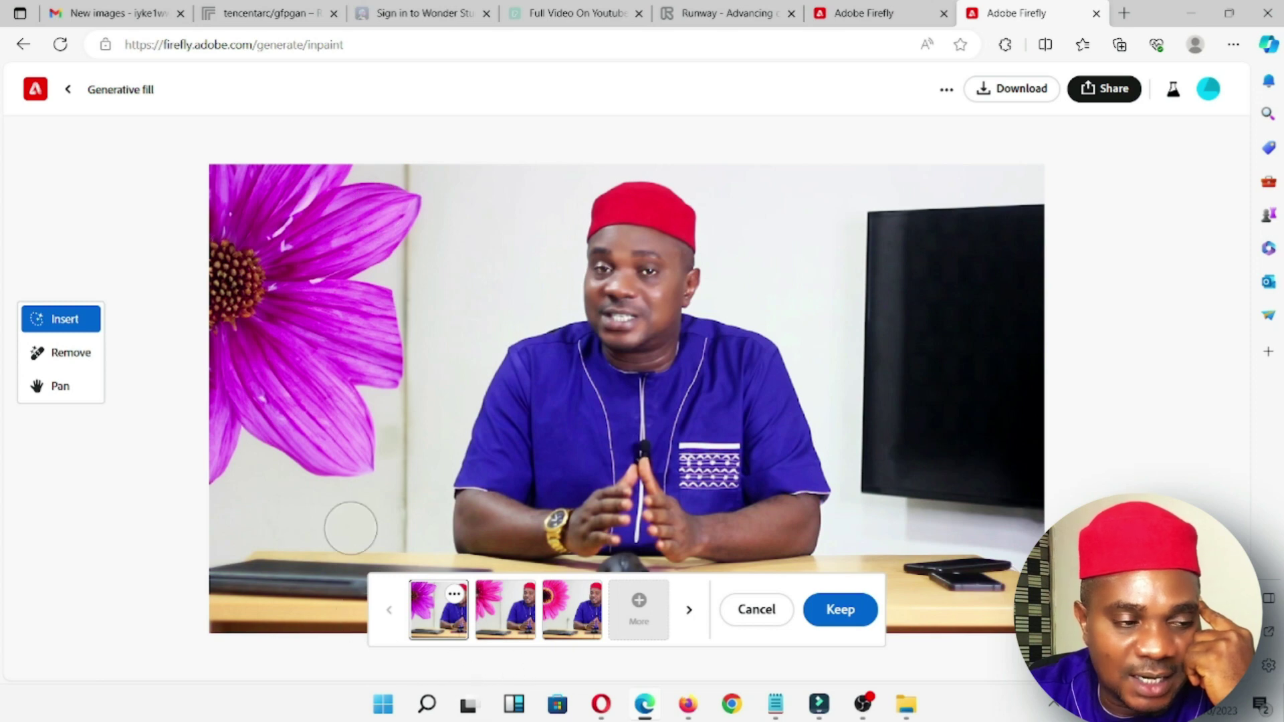
left_click(501, 617)
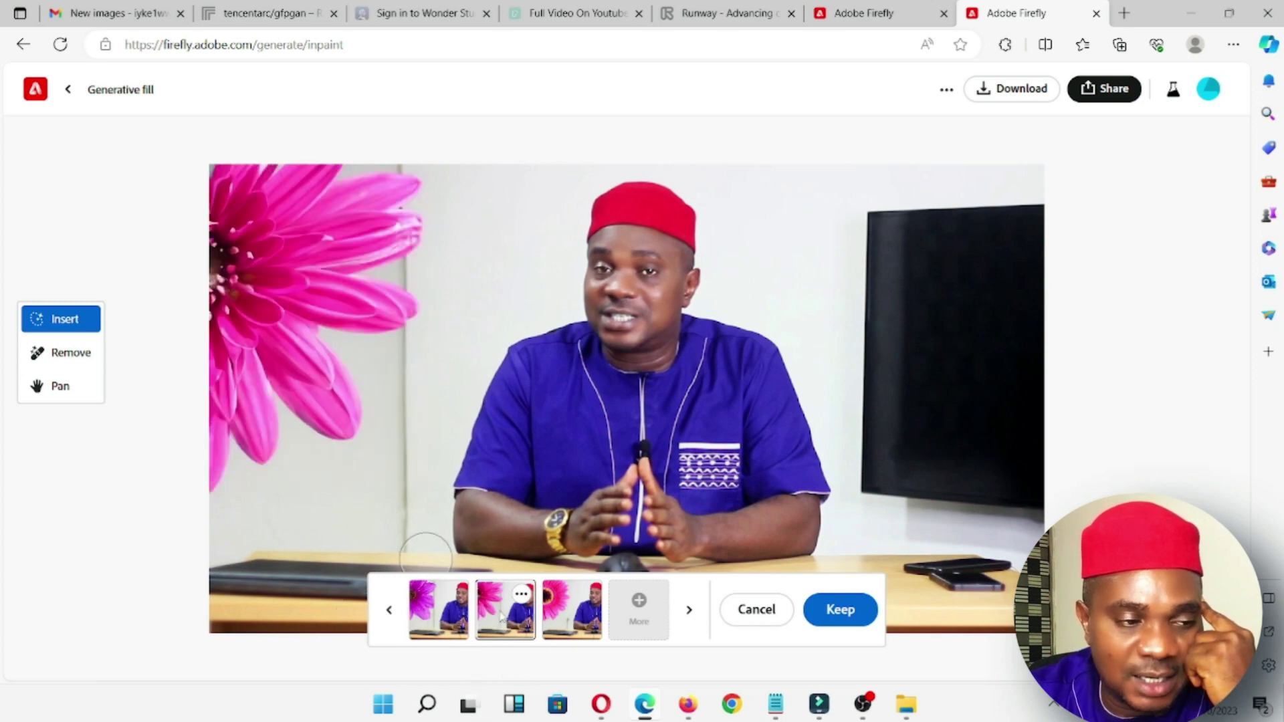
left_click(570, 617)
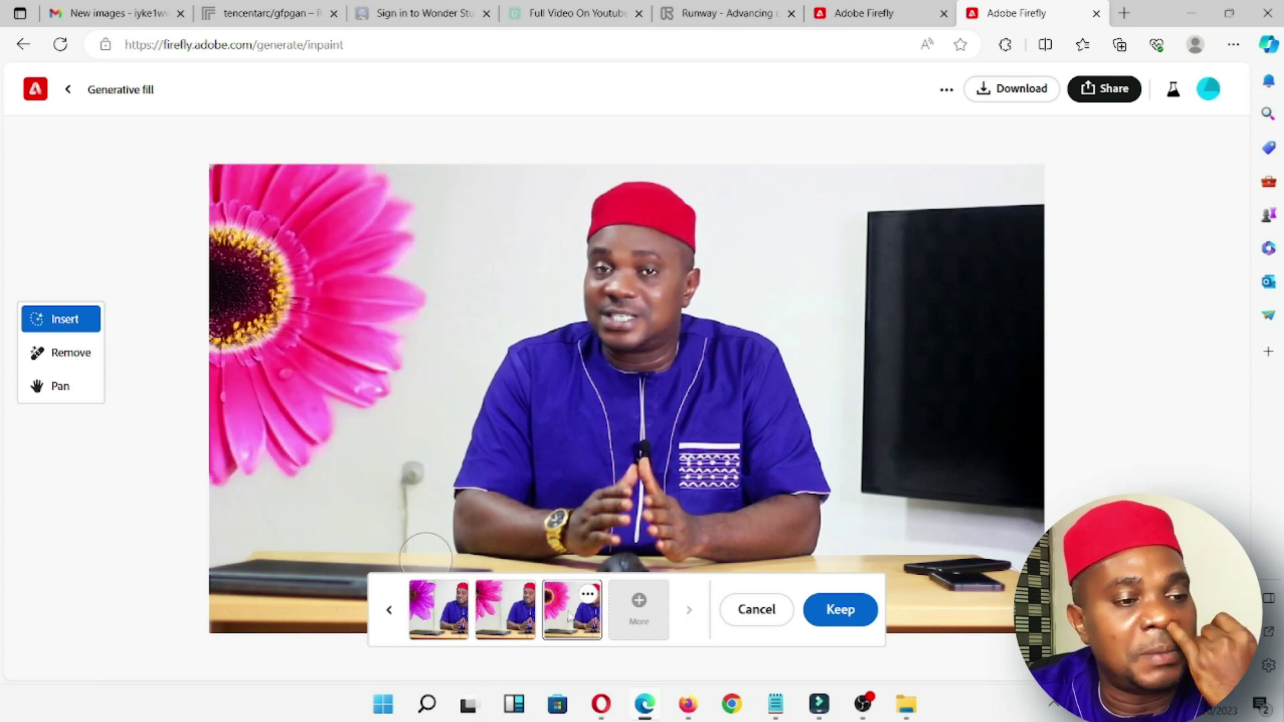
left_click(762, 610)
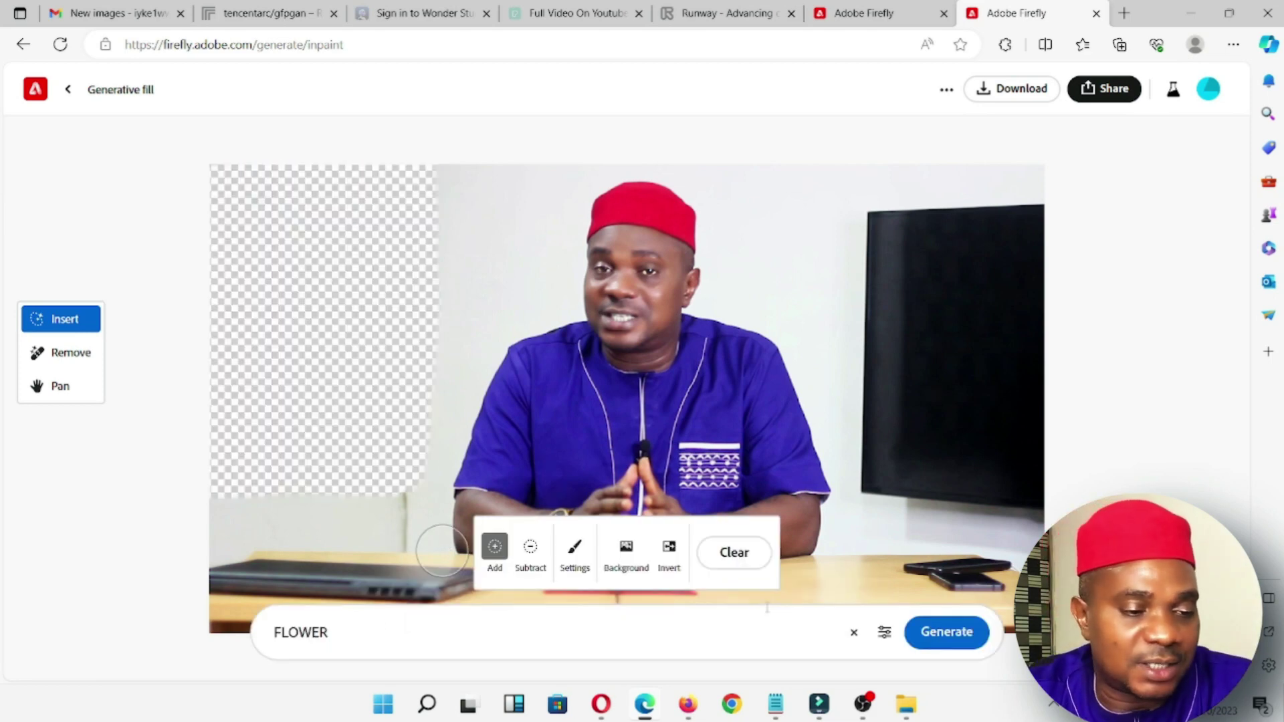
Replace the prompt with BOOK SHELF, generate bookshelf fills, then cancel them.
left_click(561, 653)
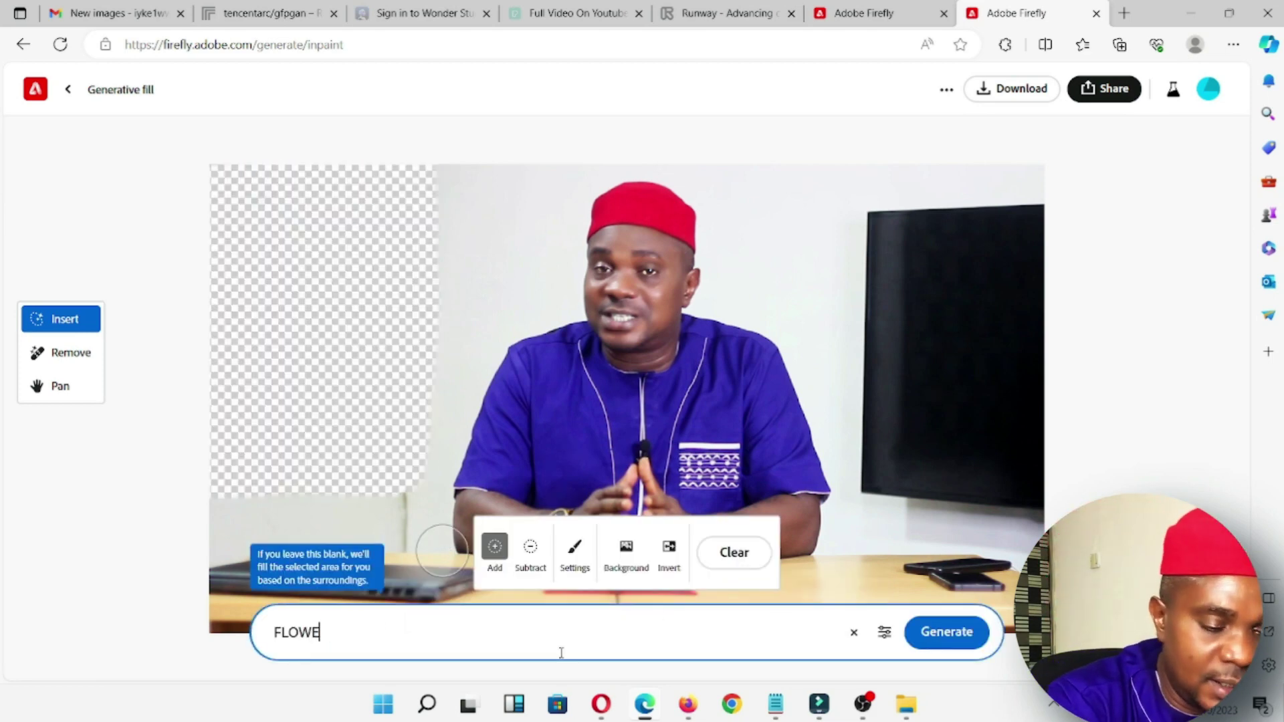
key("BackSpace")
type("BOOK")
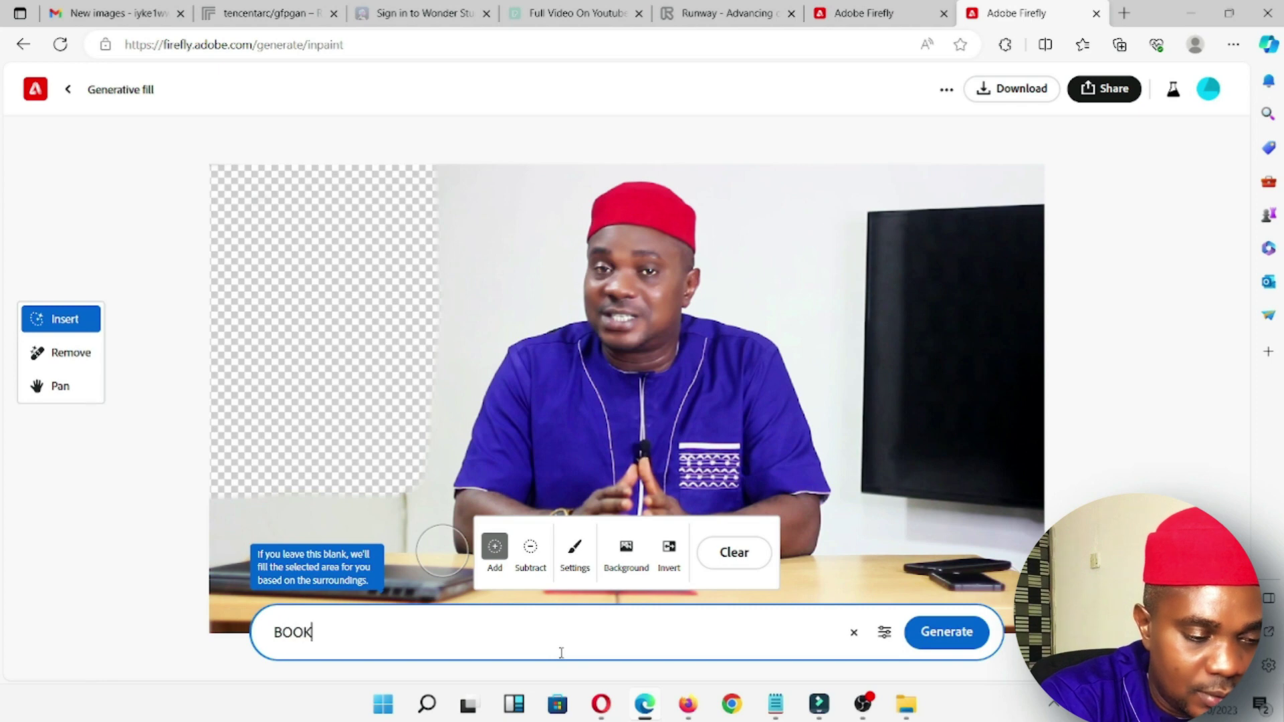
type(" SHLR")
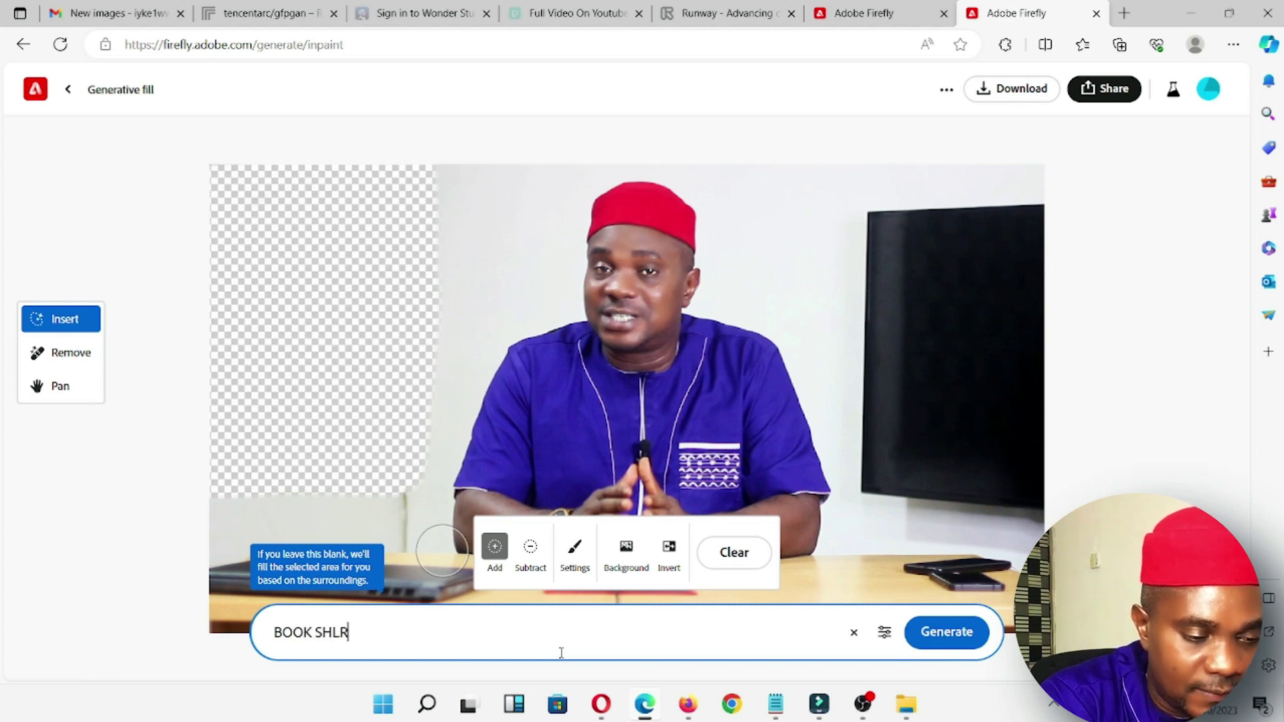
key("BackSpace")
key("BackSpace")
type("ELF")
key("Return")
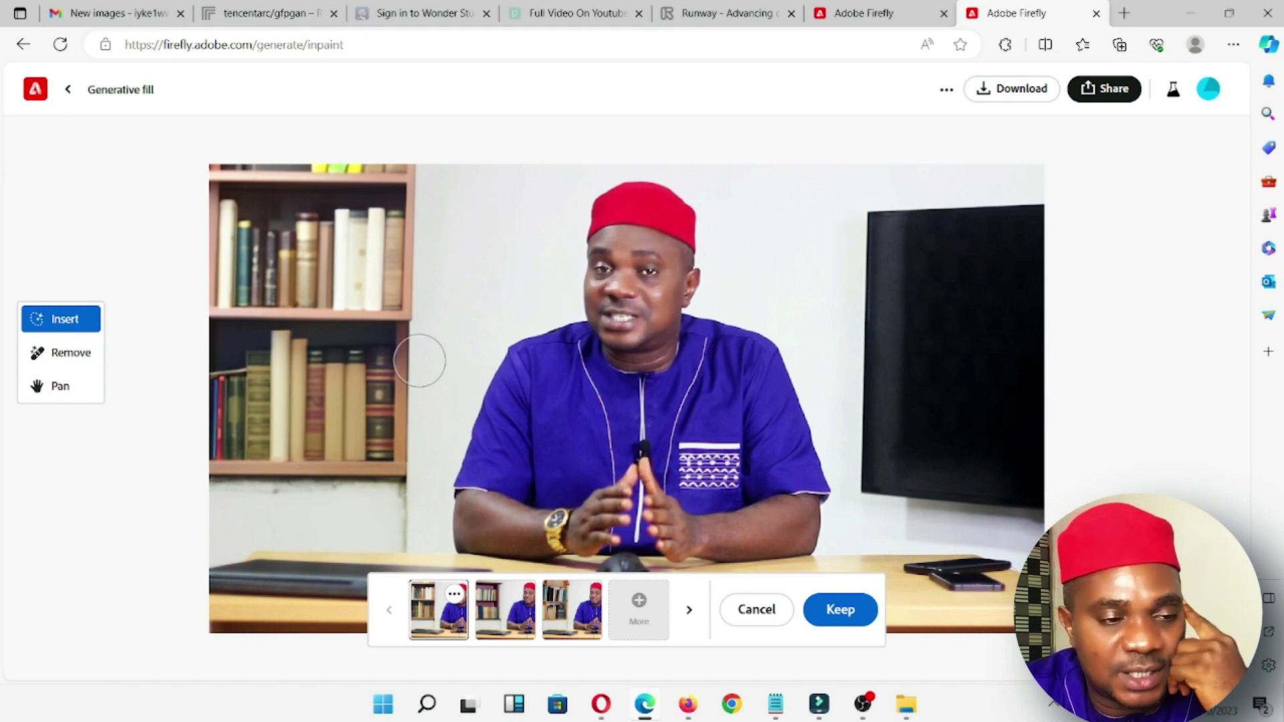
left_click(758, 610)
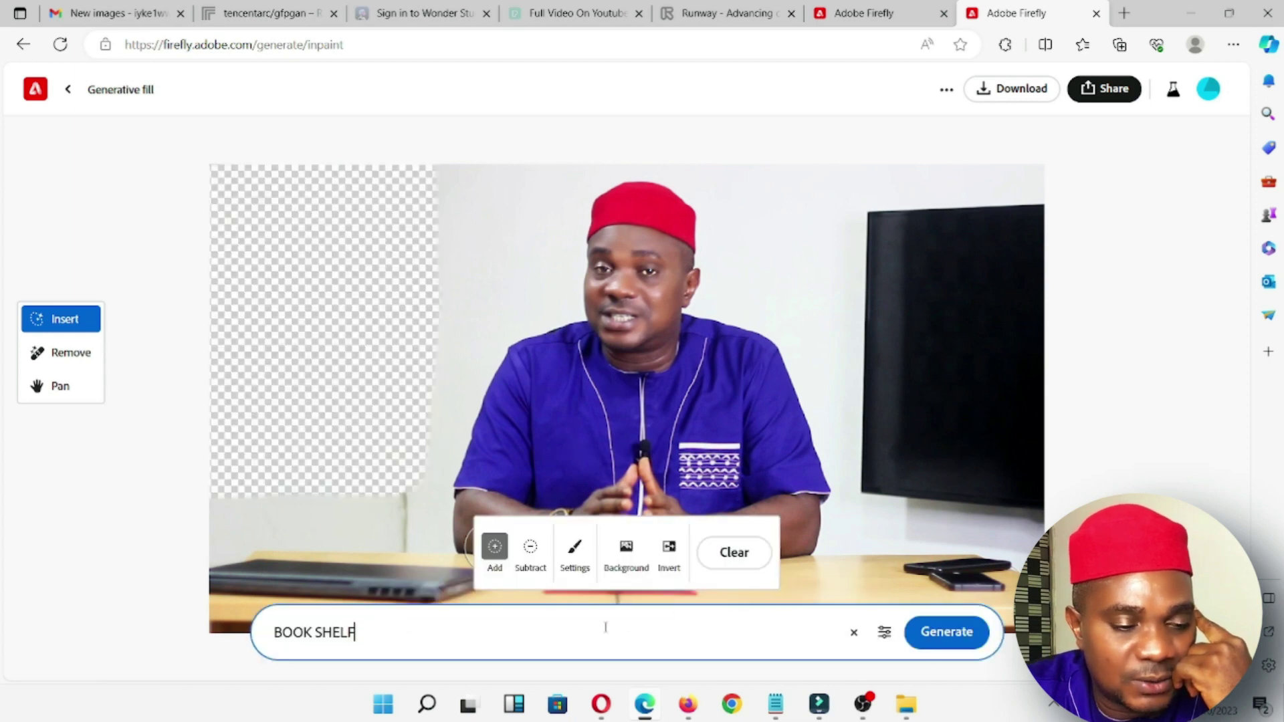
Discard the CUPBOARD cabinet fills and generate PICTURE FRAME fills instead.
key("Return")
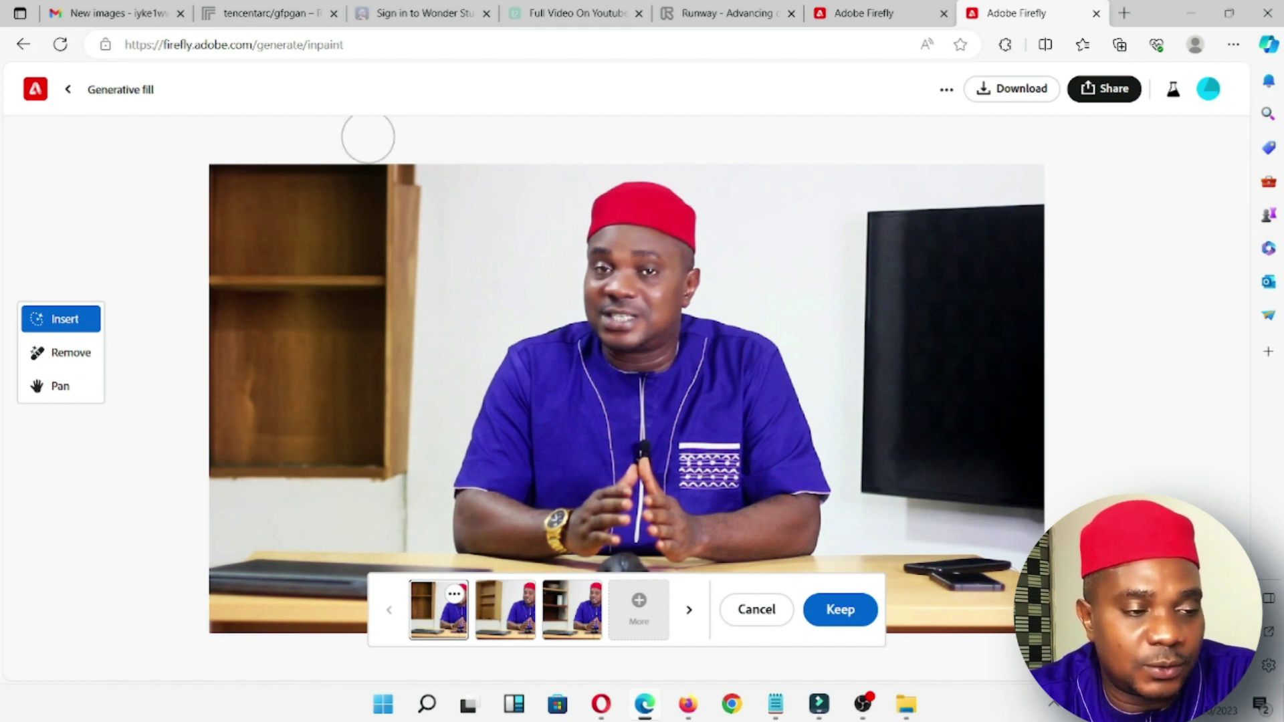
left_click(757, 612)
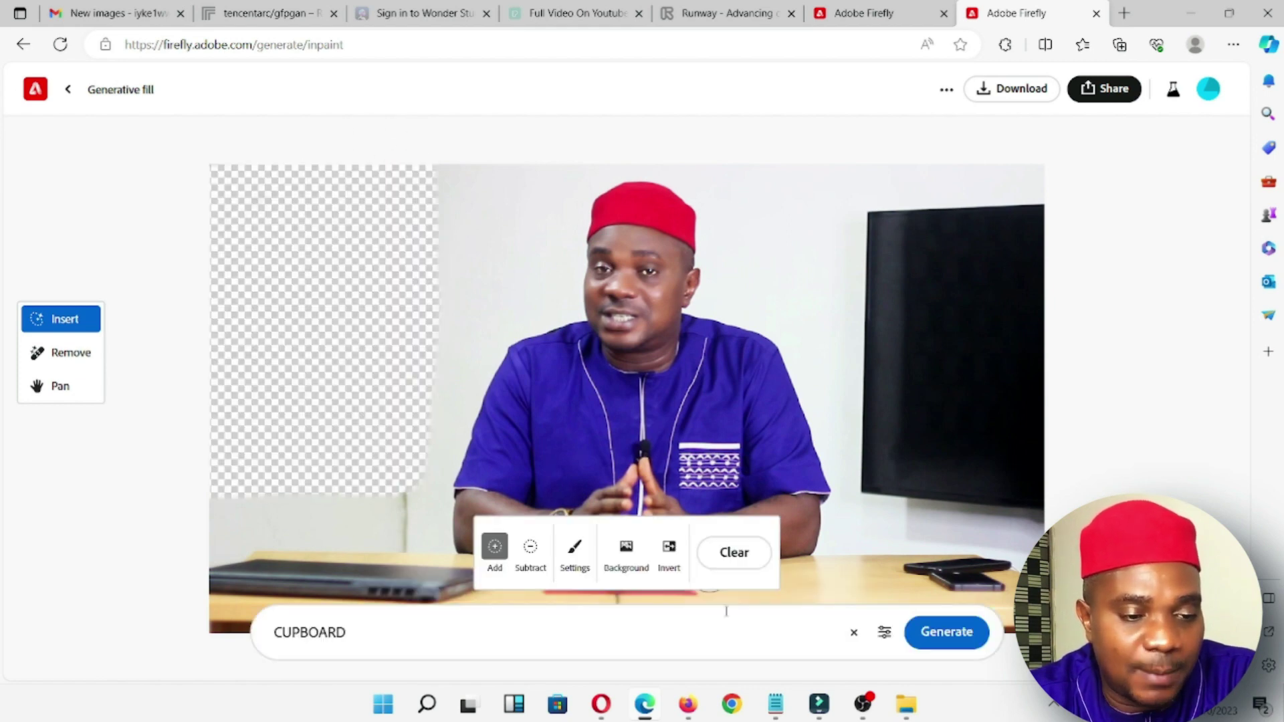
left_click(515, 627)
key("ctrl+a")
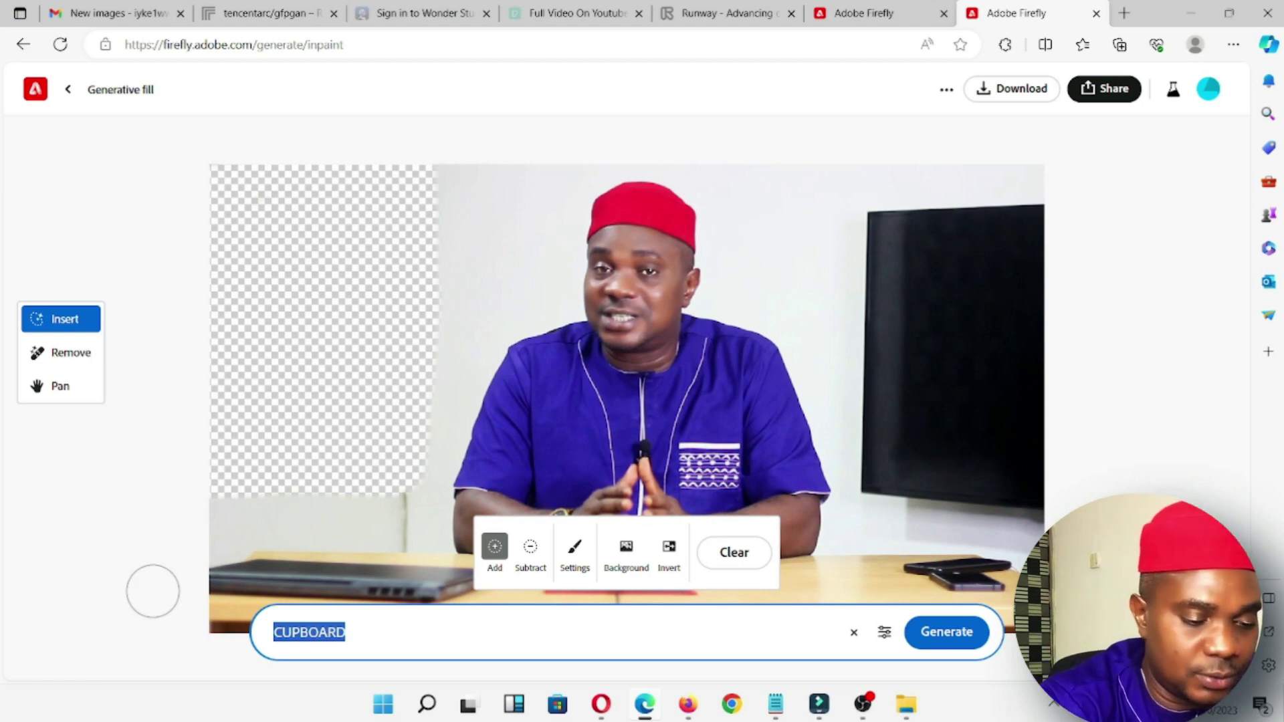
type("PICTURE FRAME")
key("Return")
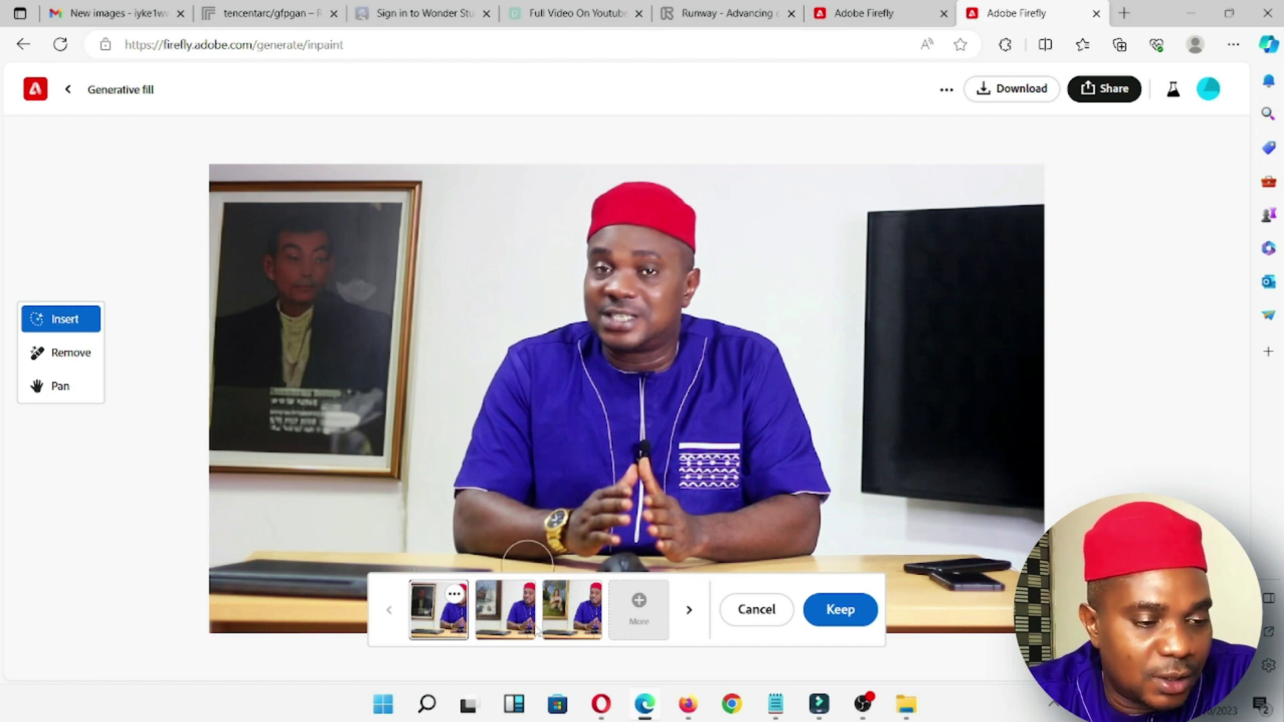
Compare the framed-painting variations, including the snowy ship and seated woman, then discard them.
left_click(498, 612)
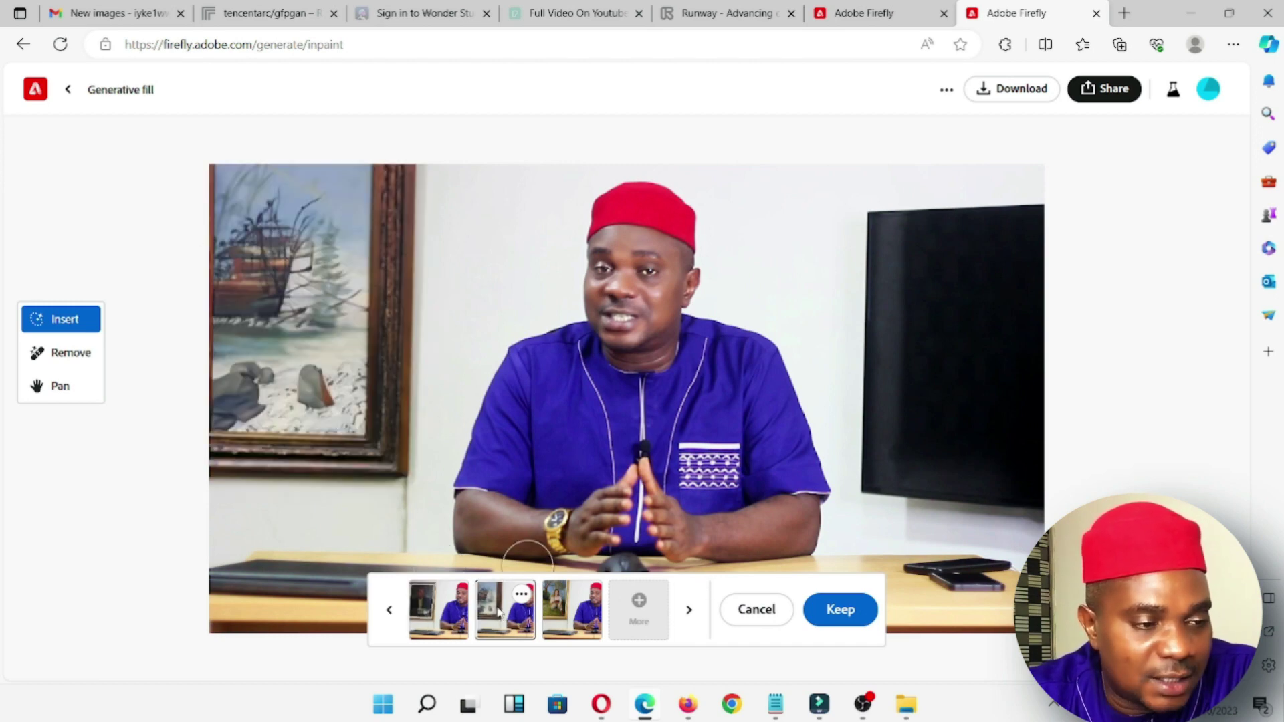
left_click(554, 609)
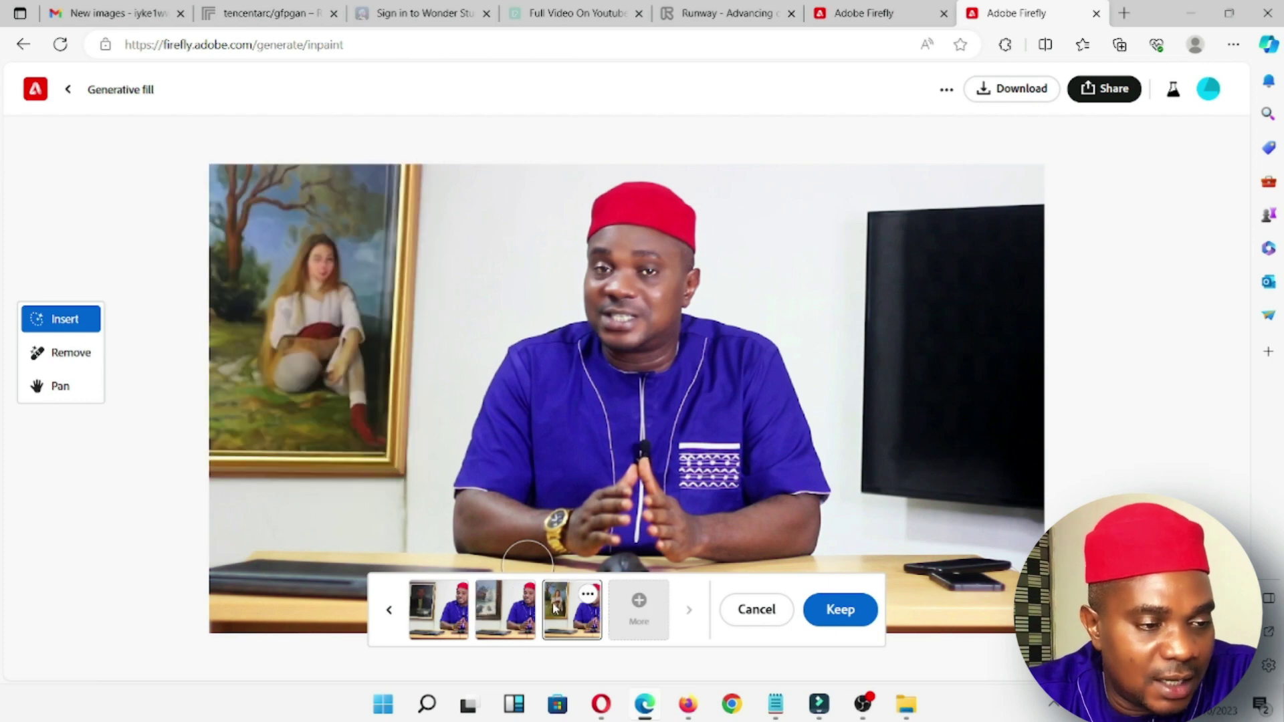
left_click(388, 609)
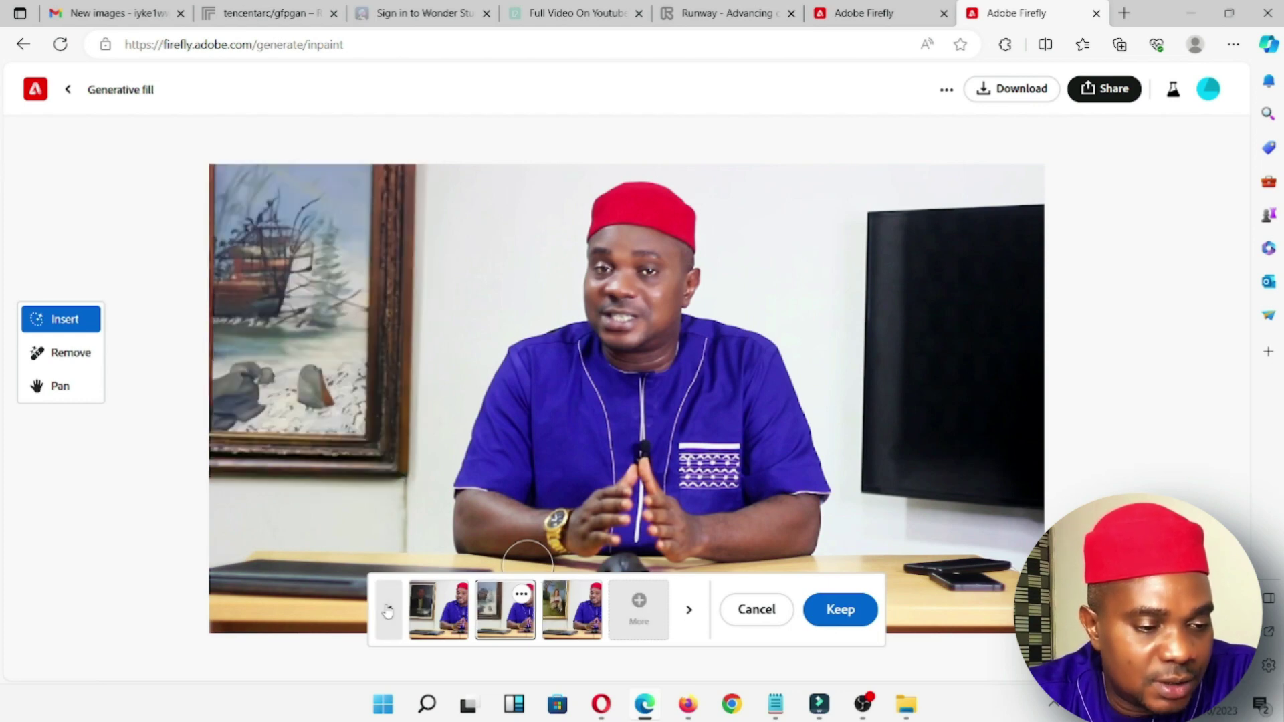
left_click(388, 609)
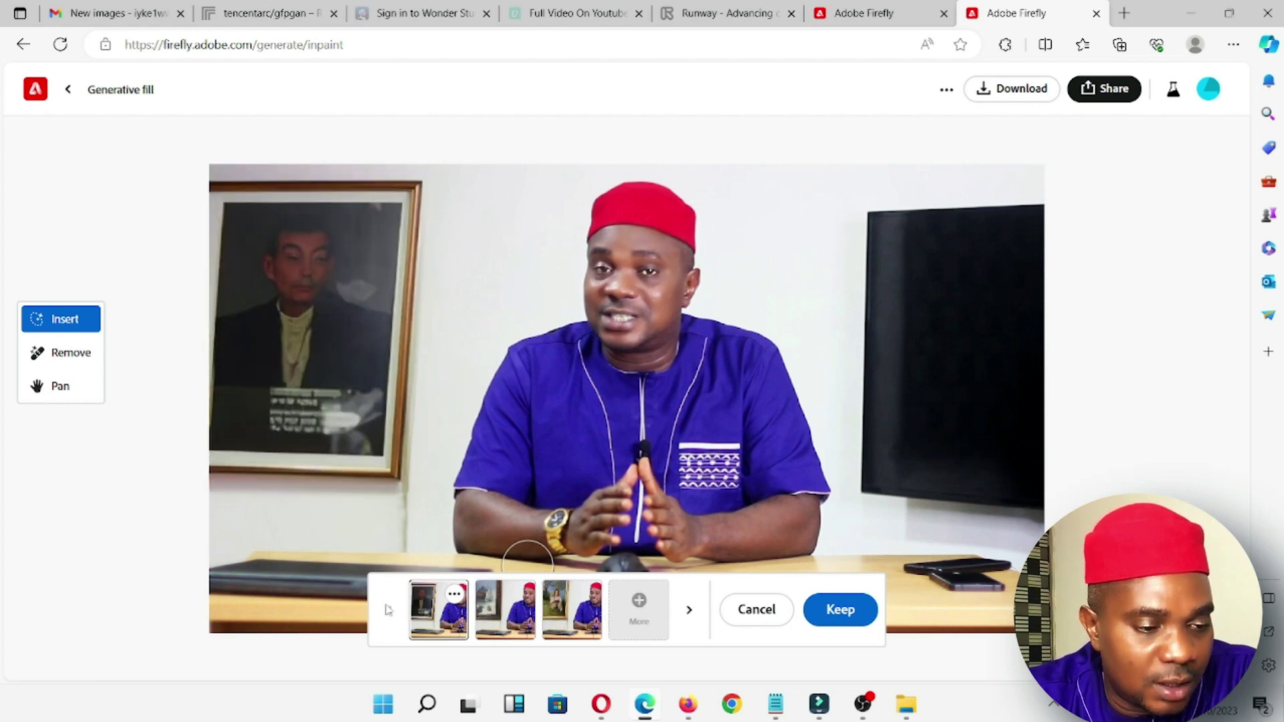
left_click(685, 610)
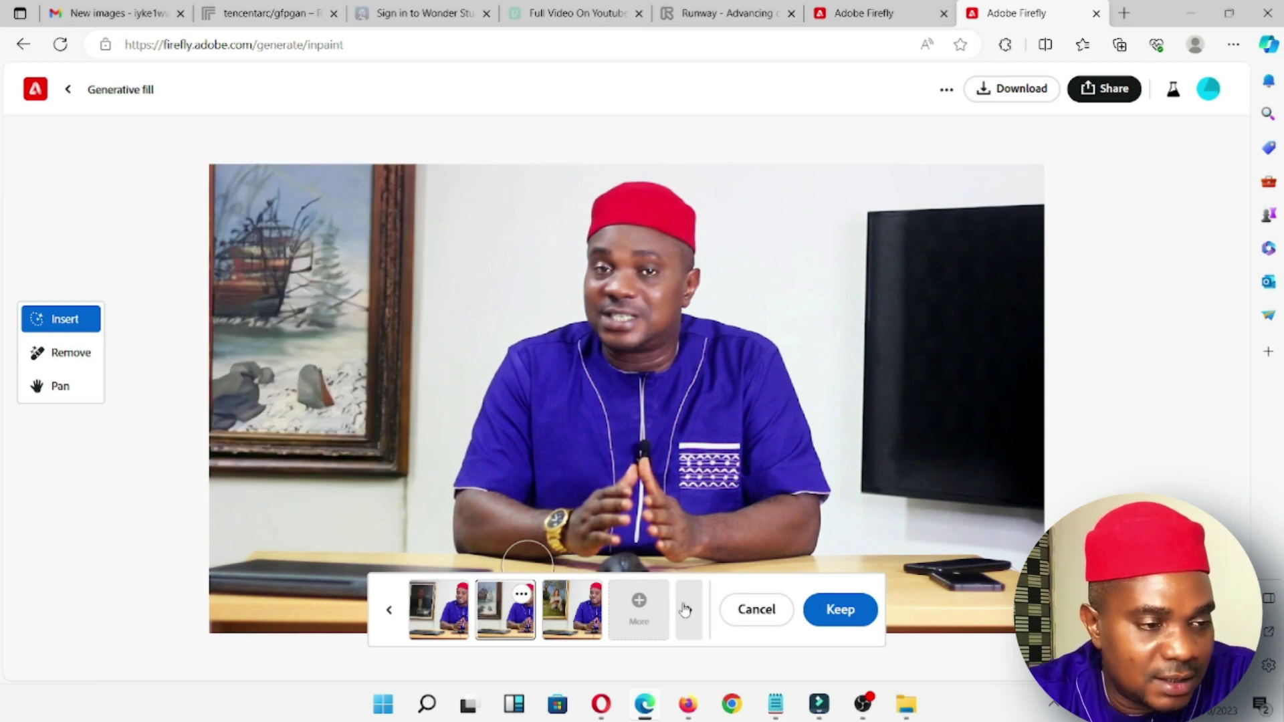
left_click(685, 608)
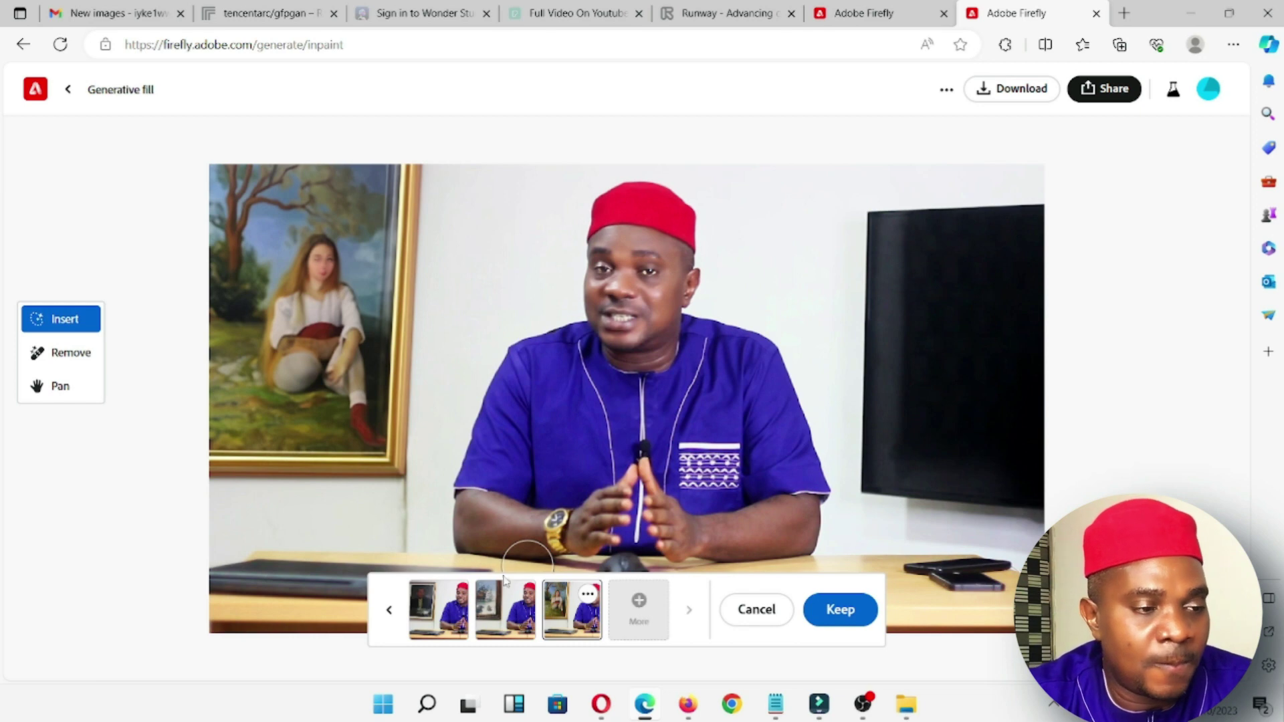
left_click(756, 610)
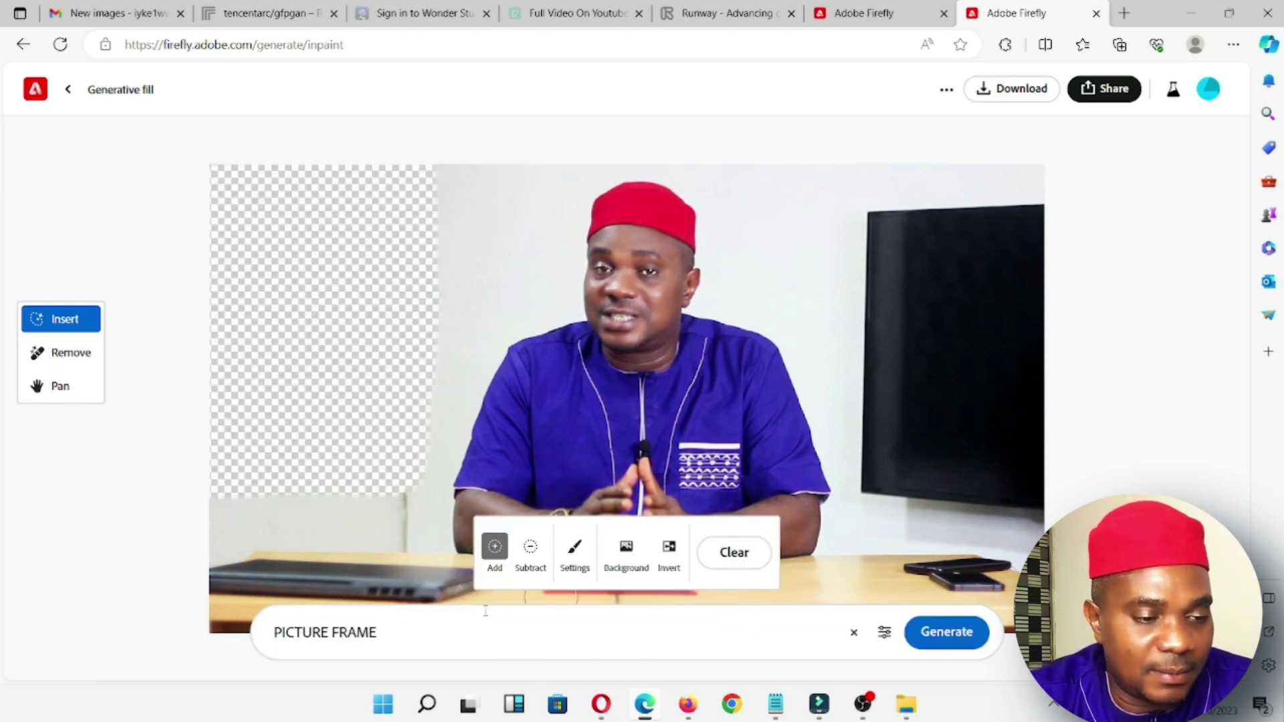
Shorten the fill prompt to FRAME and generate new left-wall fills.
left_click_drag(328, 631, 198, 620)
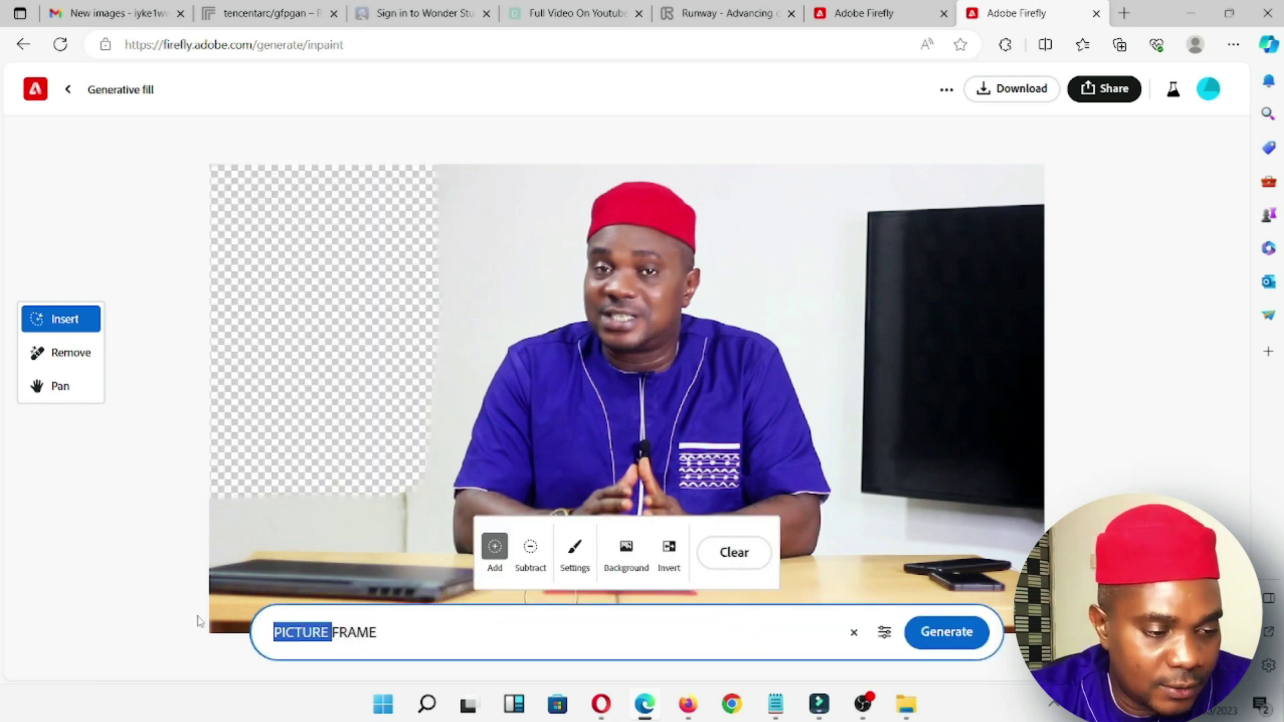
key("BackSpace")
key("Return")
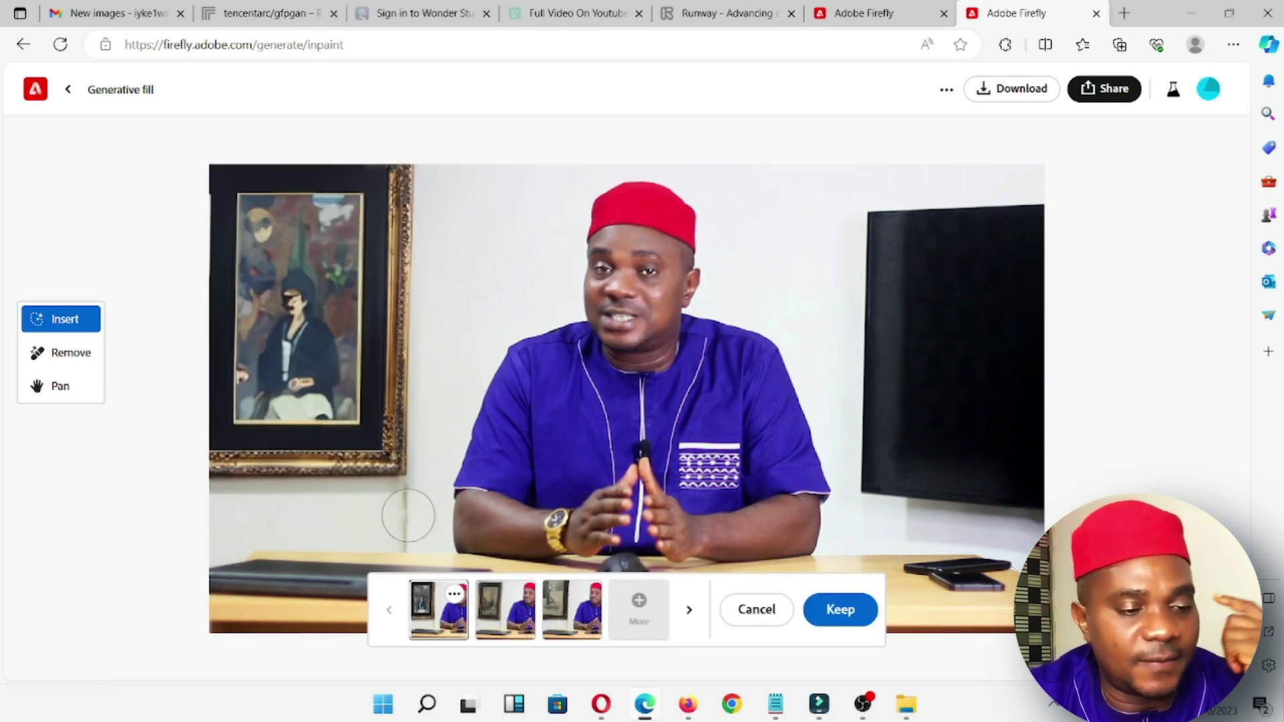
Keep the third framed-painting variation and begin masking the TV with the Add brush.
left_click(490, 614)
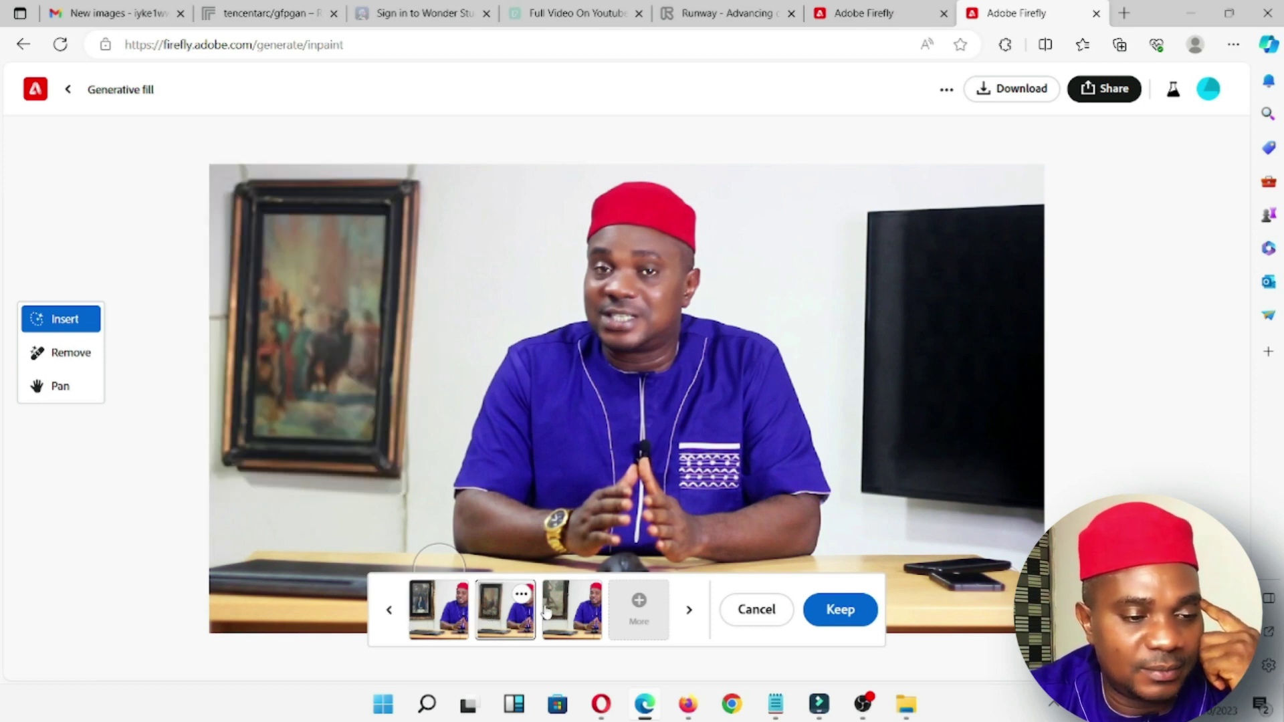
left_click(572, 609)
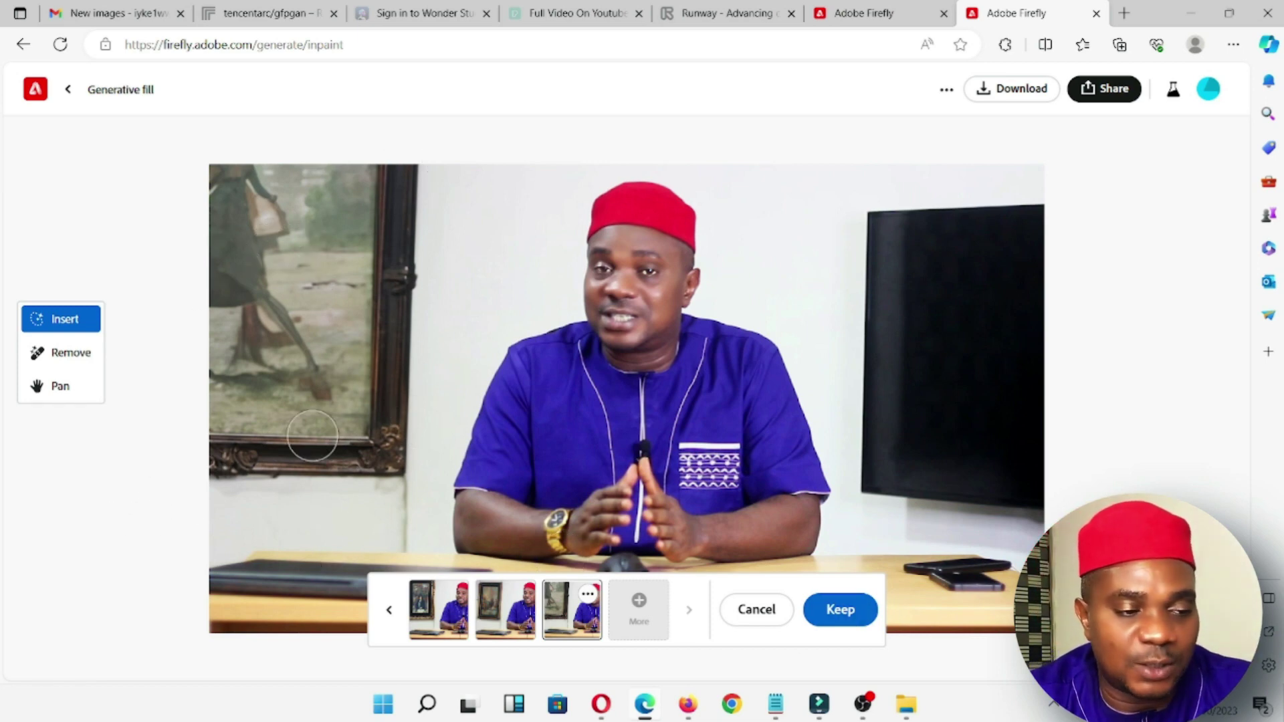
left_click(839, 605)
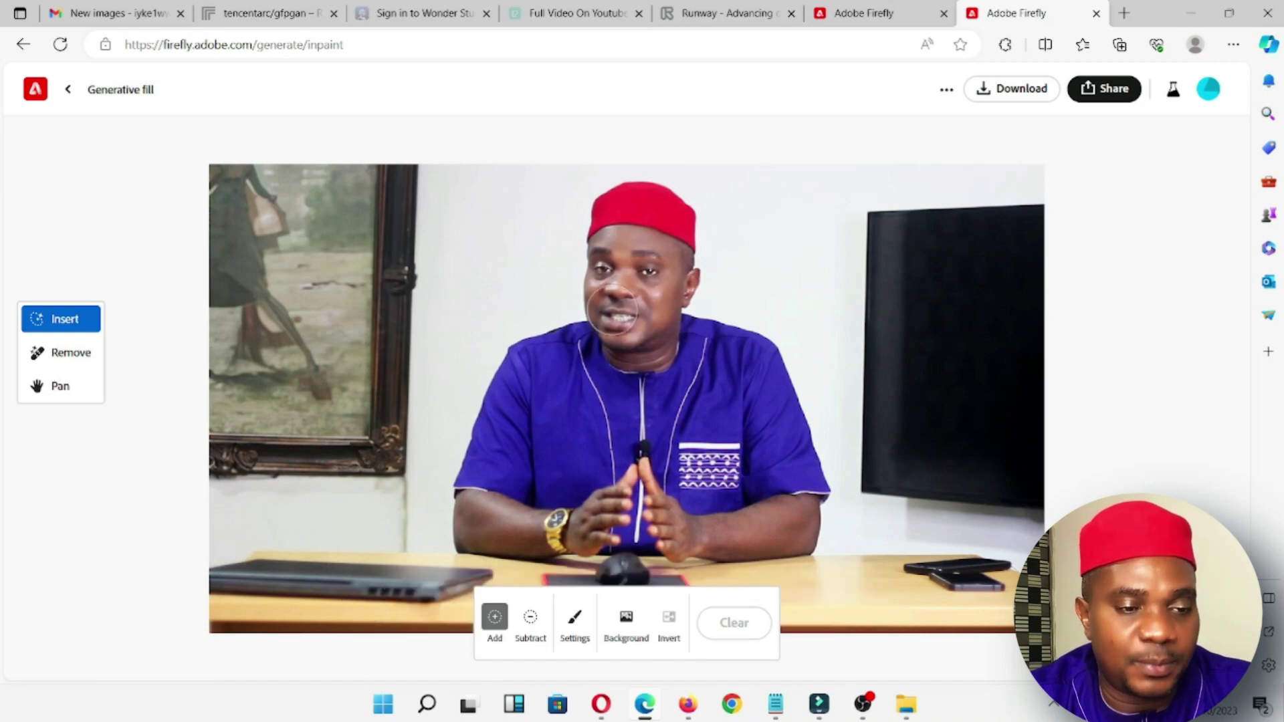
mouse_move(1055, 223)
left_mouse_down()
mouse_move(881, 210)
mouse_move(877, 255)
mouse_move(873, 155)
mouse_move(872, 231)
mouse_move(872, 171)
mouse_move(1024, 175)
mouse_move(886, 267)
mouse_move(876, 475)
mouse_move(854, 297)
mouse_move(861, 189)
mouse_move(867, 466)
left_mouse_up()
mouse_move(915, 479)
left_mouse_down()
mouse_move(1097, 500)
mouse_move(959, 489)
mouse_move(906, 470)
mouse_move(904, 494)
mouse_move(883, 453)
mouse_move(873, 505)
mouse_move(1090, 511)
mouse_move(875, 505)
mouse_move(1019, 523)
left_mouse_up()
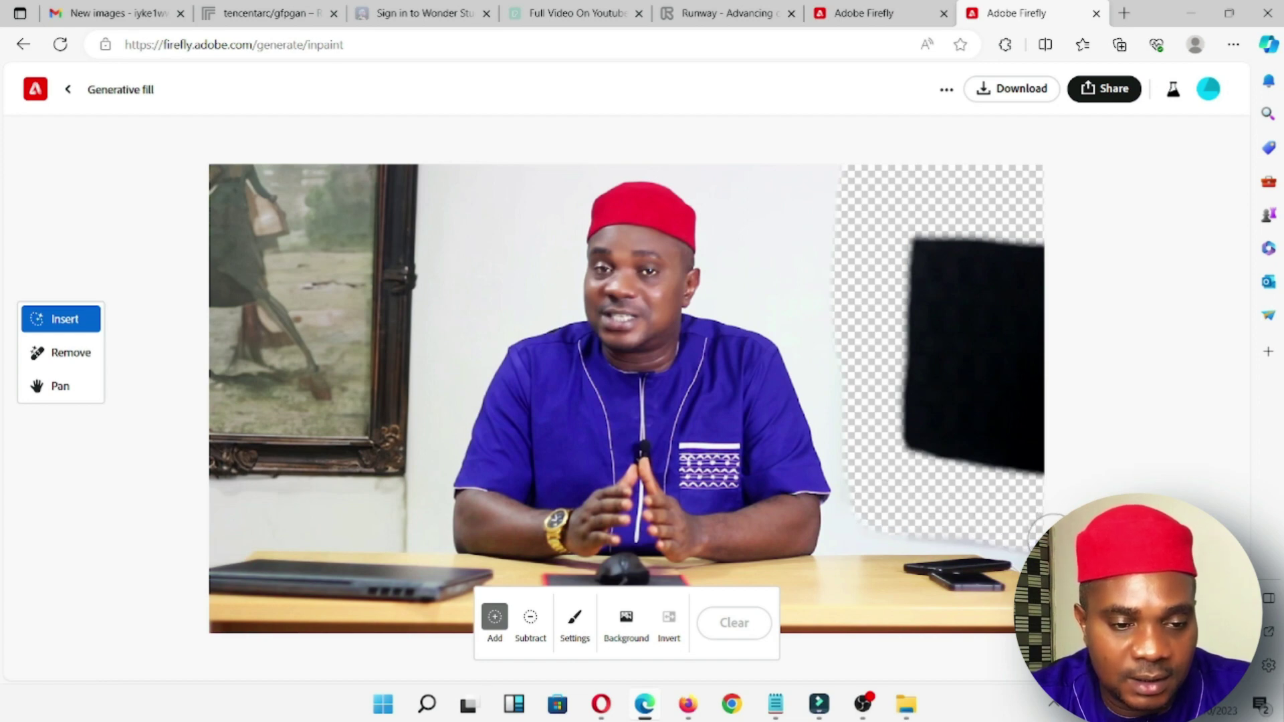
Brush the Add mask along the TV's bottom edge until the monitor is fully transparent.
mouse_move(1035, 537)
left_mouse_down()
mouse_move(909, 443)
mouse_move(897, 406)
mouse_move(923, 231)
mouse_move(984, 455)
mouse_move(917, 296)
mouse_move(983, 351)
mouse_move(995, 199)
mouse_move(975, 310)
mouse_move(924, 233)
mouse_move(883, 369)
mouse_move(922, 394)
mouse_move(909, 385)
mouse_move(961, 198)
mouse_move(1019, 379)
mouse_move(1035, 342)
mouse_move(1035, 250)
mouse_move(1026, 441)
mouse_move(999, 360)
mouse_move(1025, 254)
mouse_move(1034, 418)
mouse_move(1023, 191)
mouse_move(919, 178)
left_mouse_up()
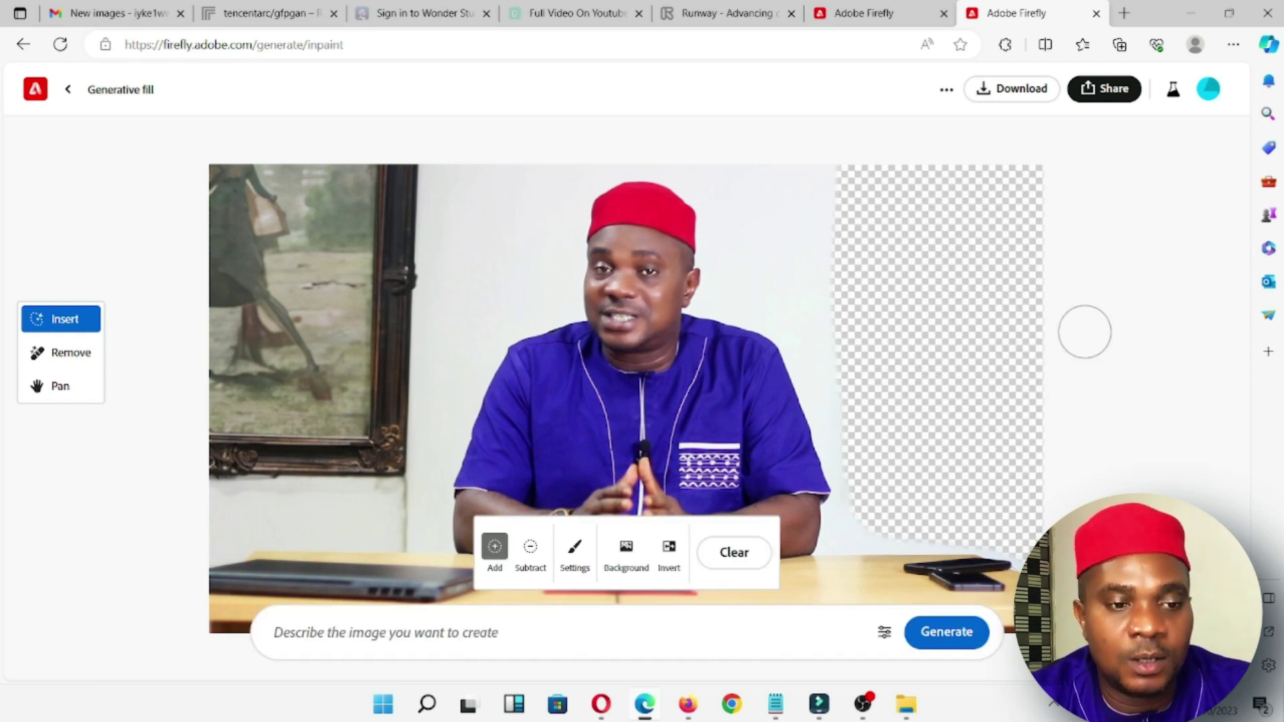
Generate 'BOOK SHEL' fills for the masked area and keep the first bookshelf variation.
left_click(556, 641)
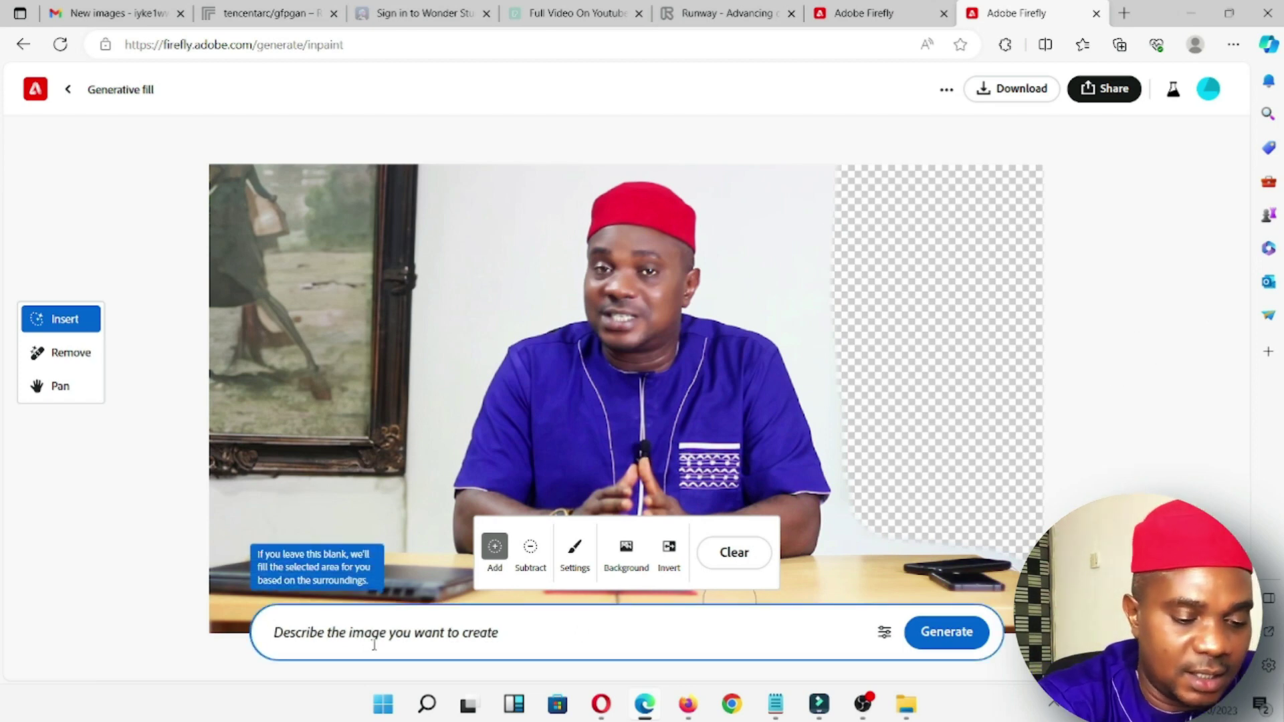
type("BOOK S")
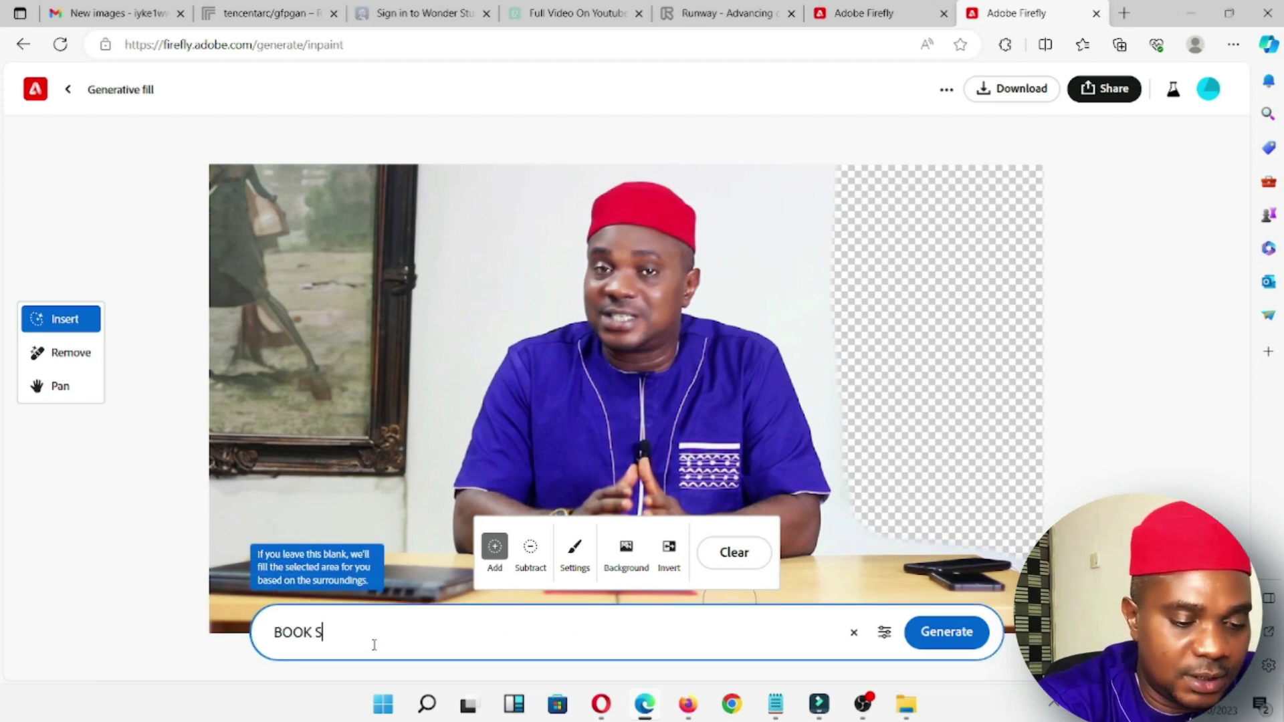
type("HEL")
key("Return")
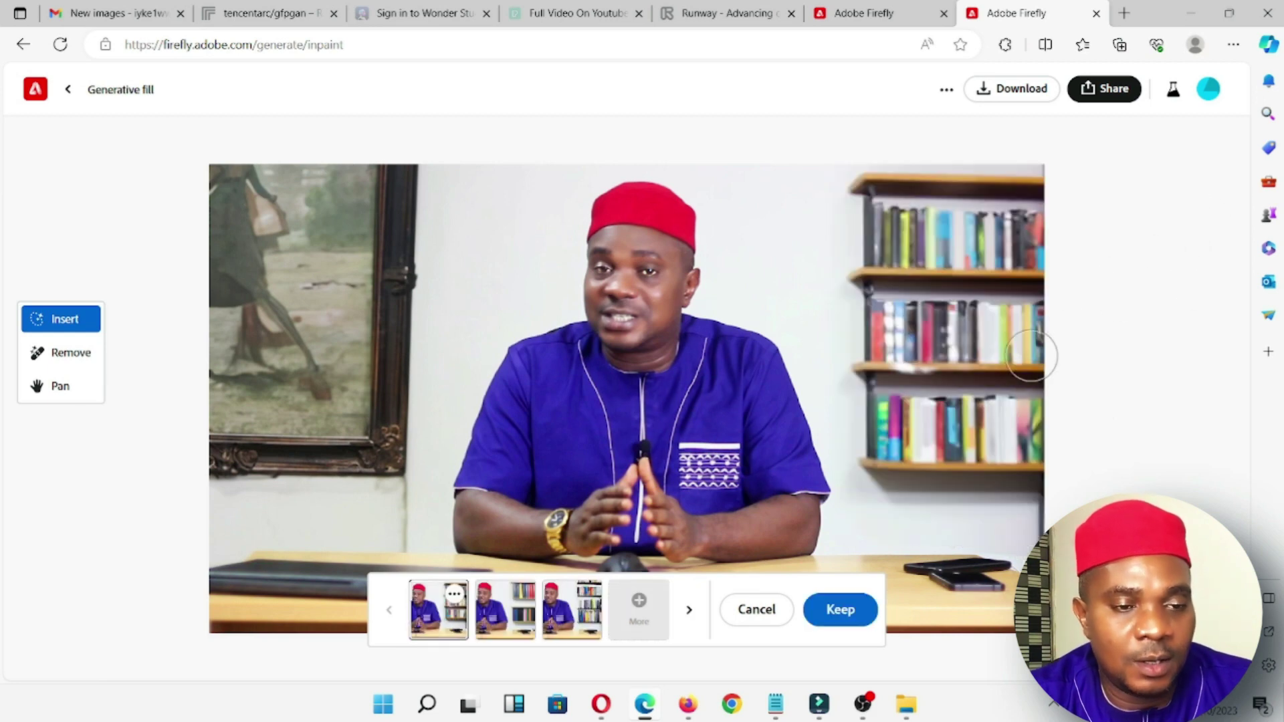
left_click(516, 627)
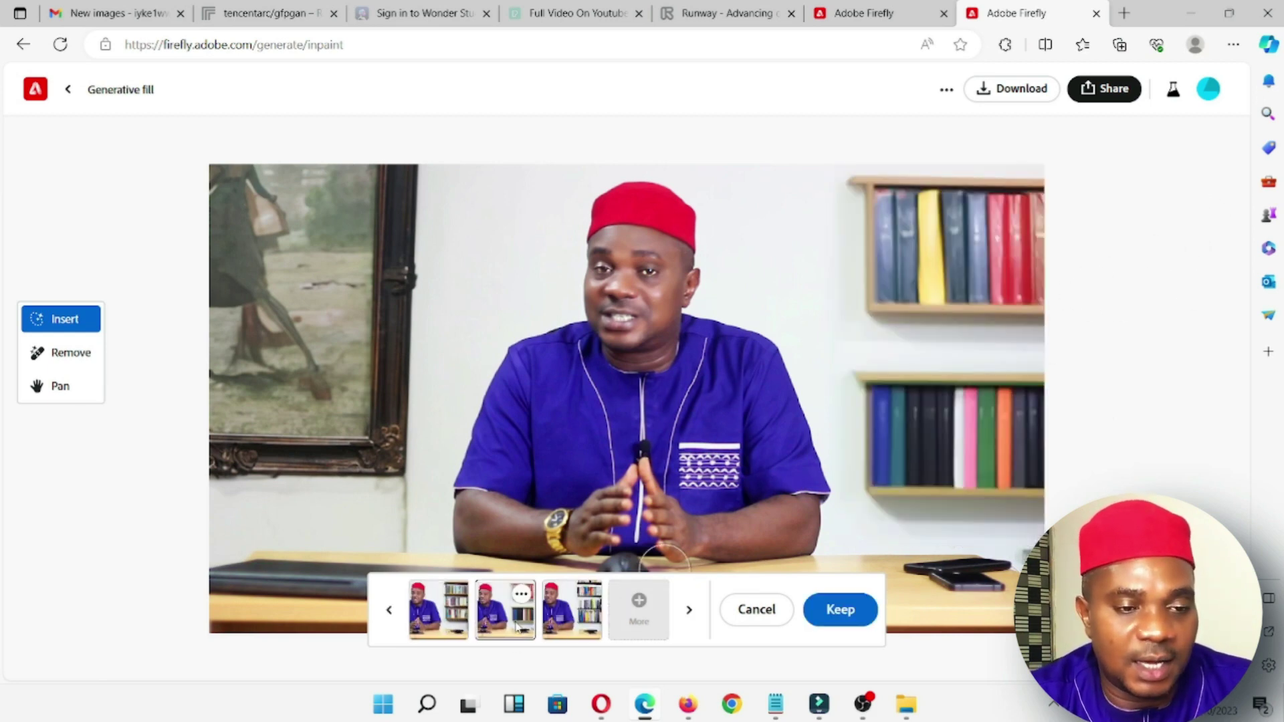
left_click(564, 612)
left_click(438, 607)
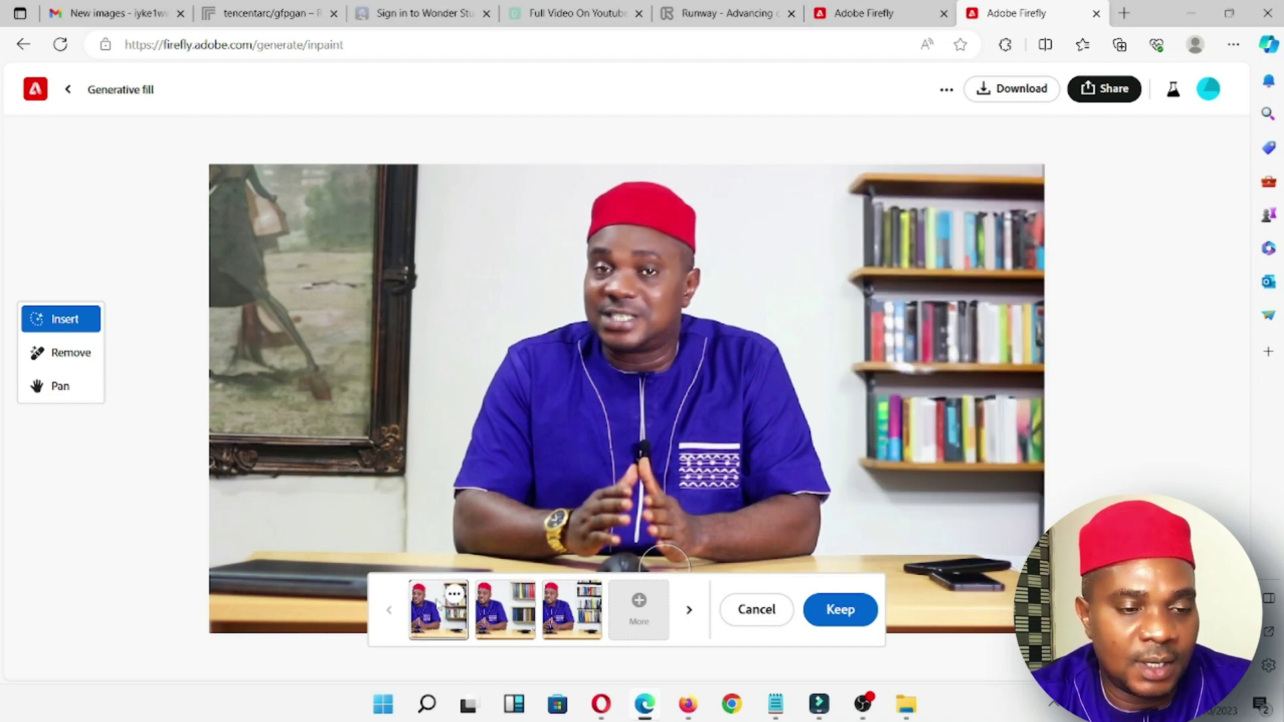
left_click(840, 609)
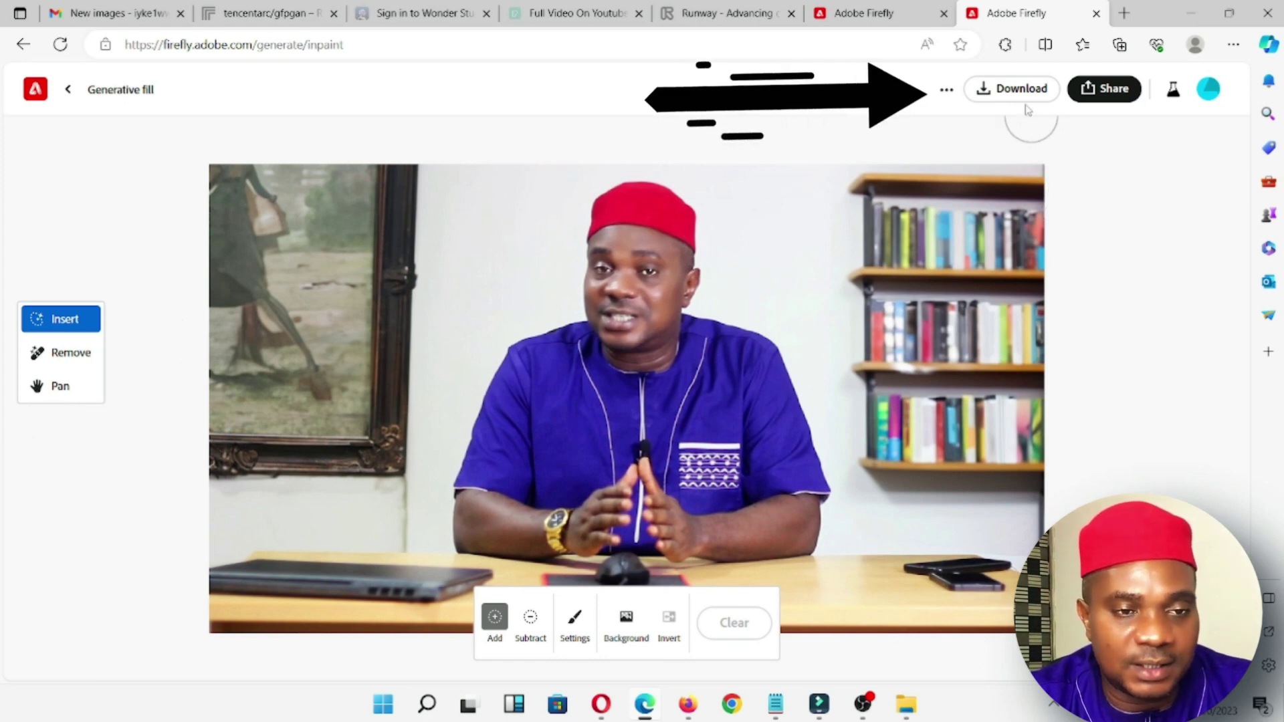
Download the edited Firefly image past the Content Credentials notice and view it in Downloads.
left_click(1013, 89)
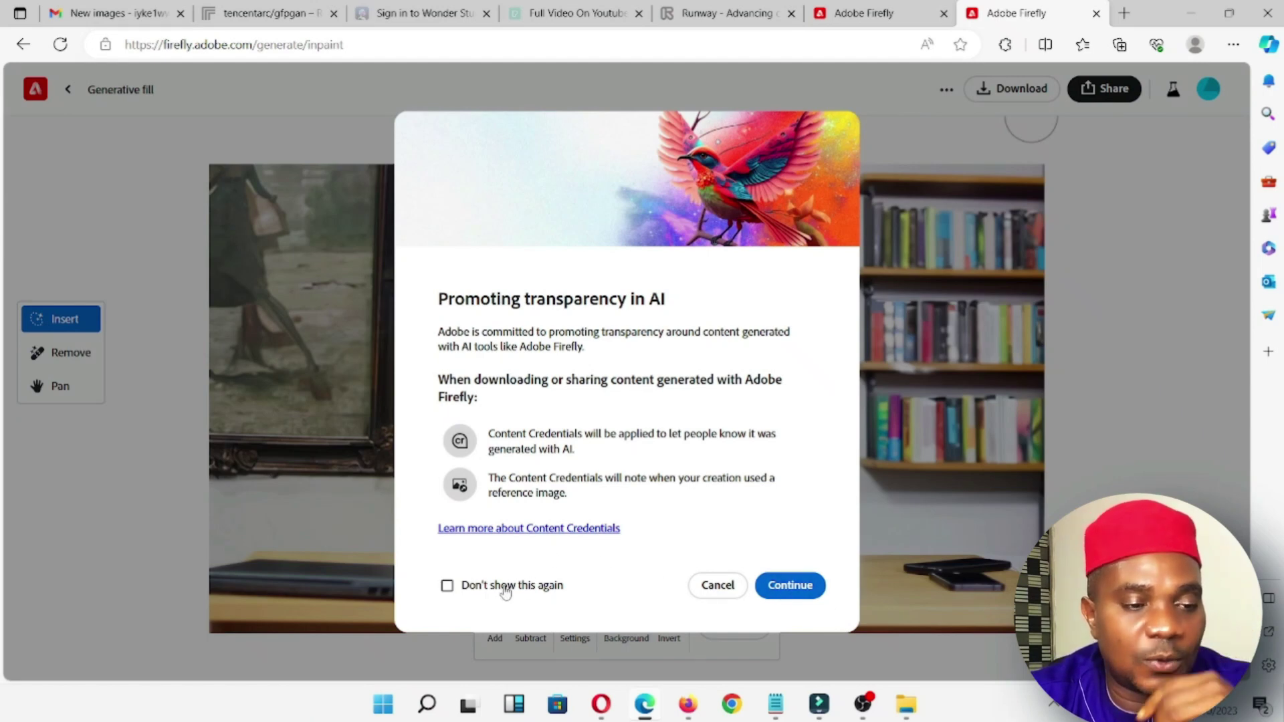
left_click(811, 586)
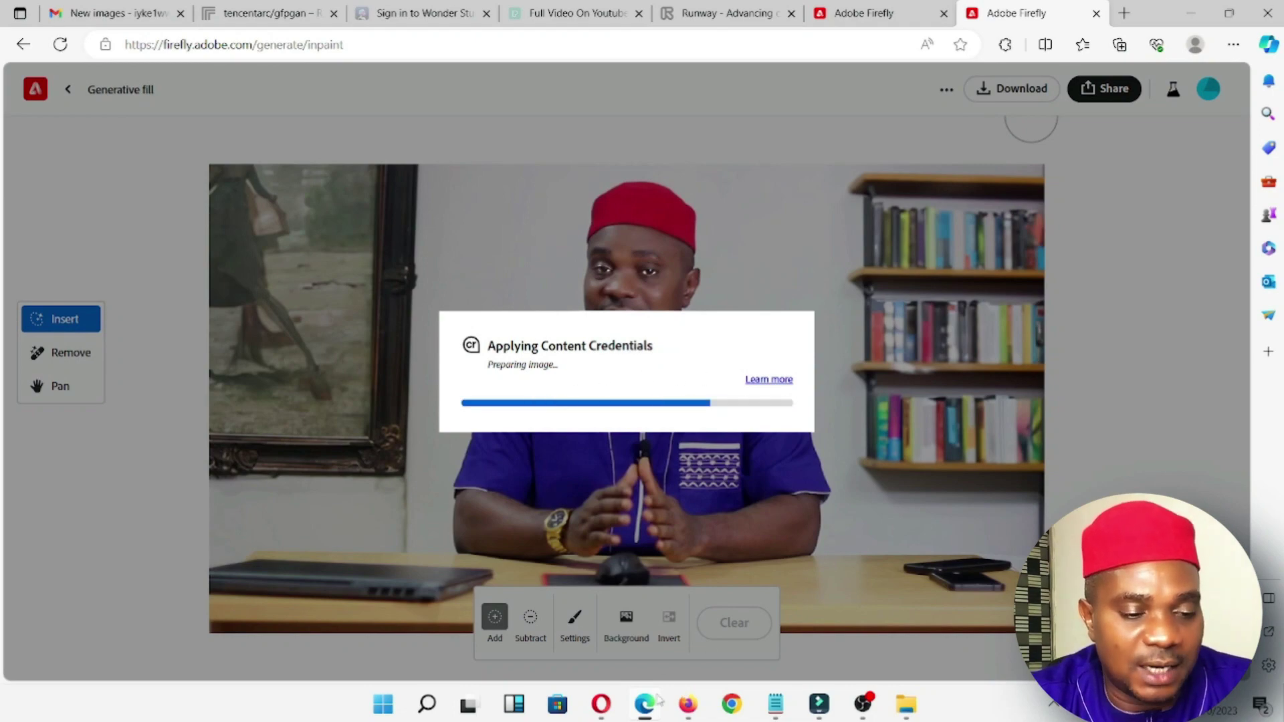
left_click(906, 702)
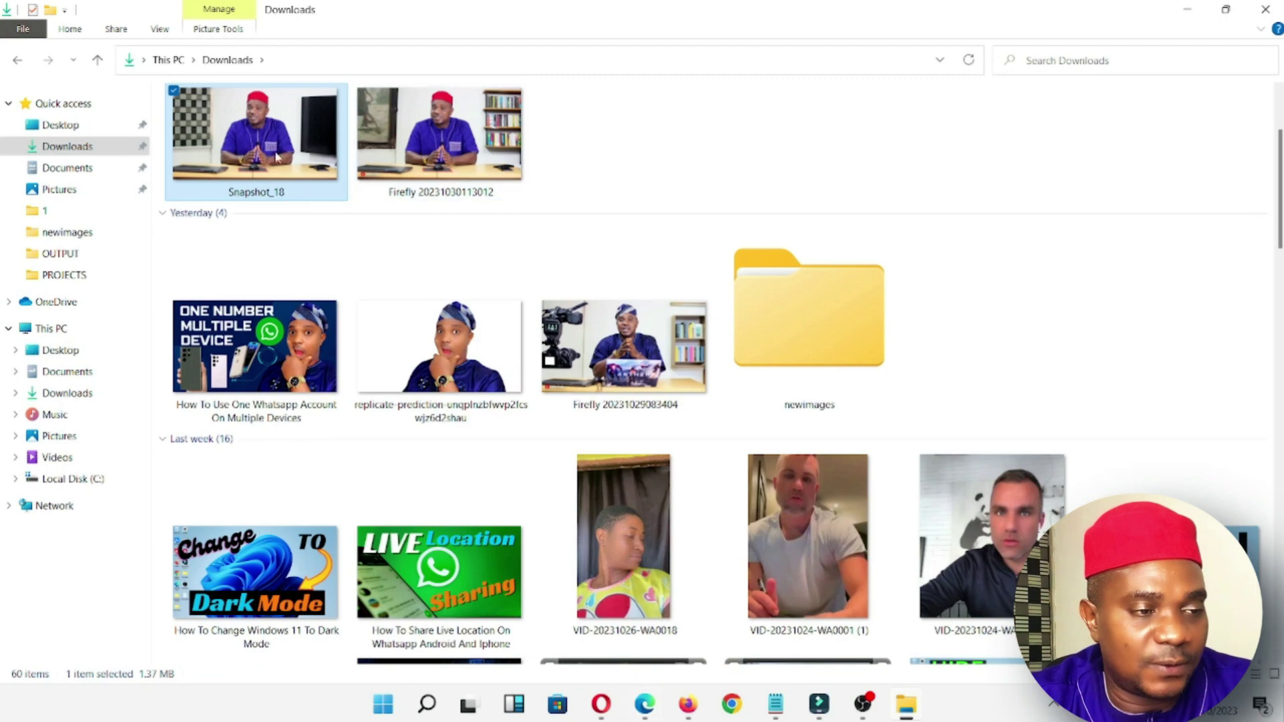
Open Snapshot_18 in Photos, scroll between it and the Firefly edits, then close the viewer.
double_click(240, 157)
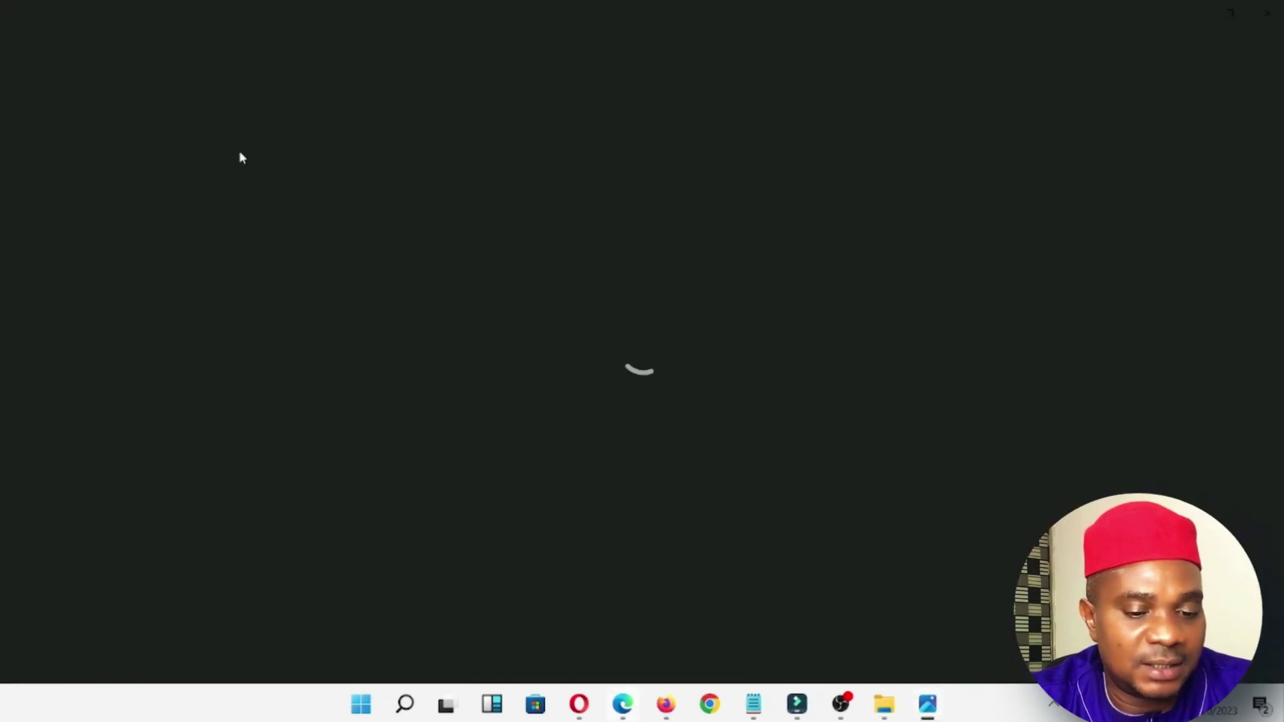
scroll(240, 158, "down", 1)
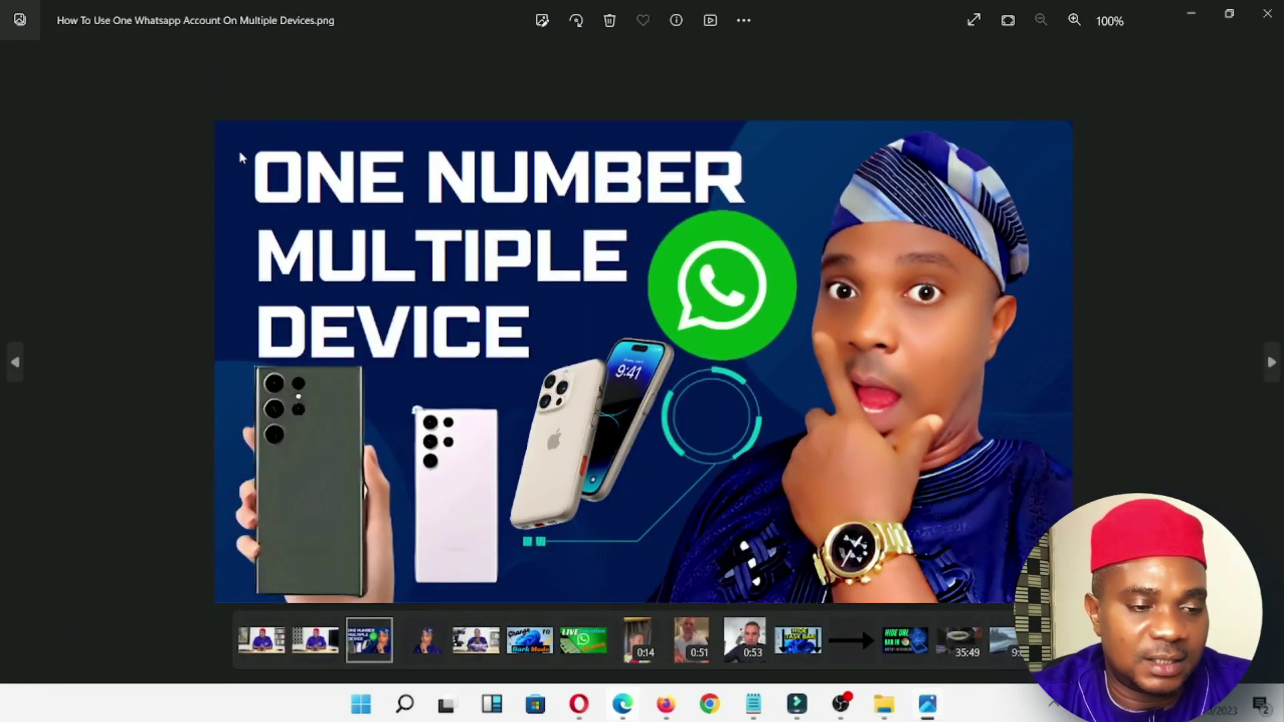
scroll(240, 157, "up", 2)
scroll(241, 157, "down", 1)
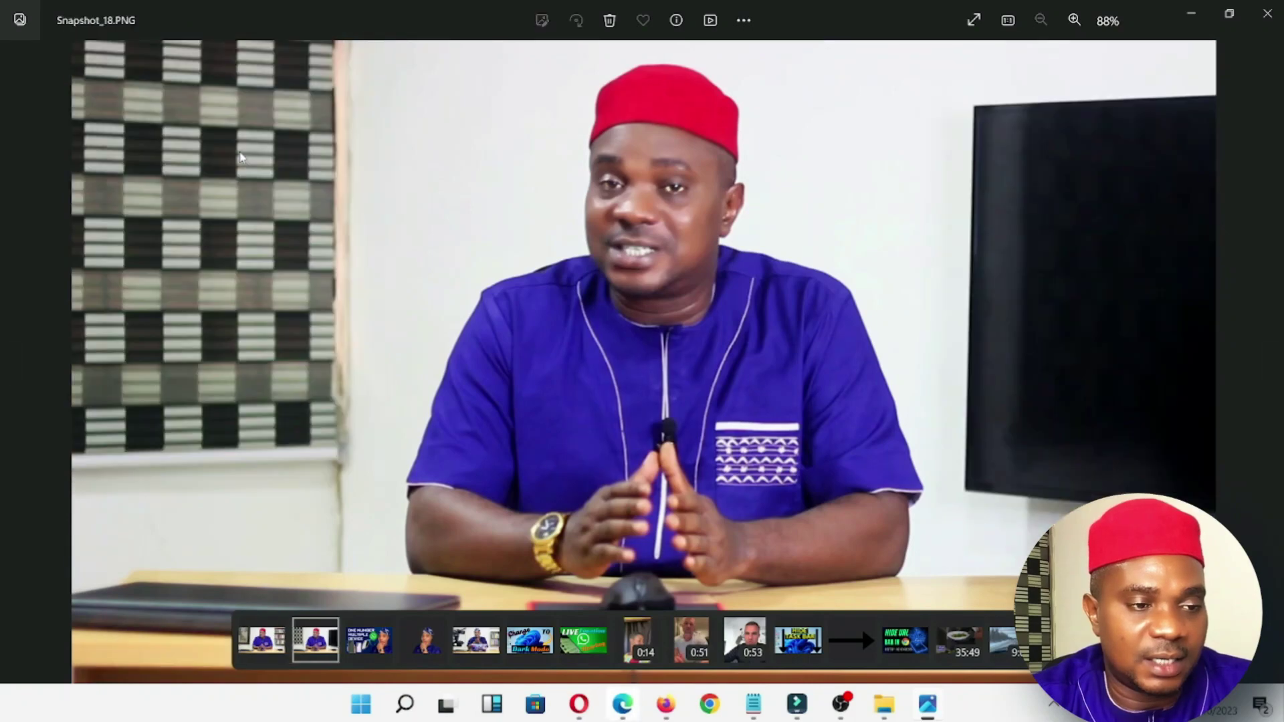
scroll(241, 157, "up", 1)
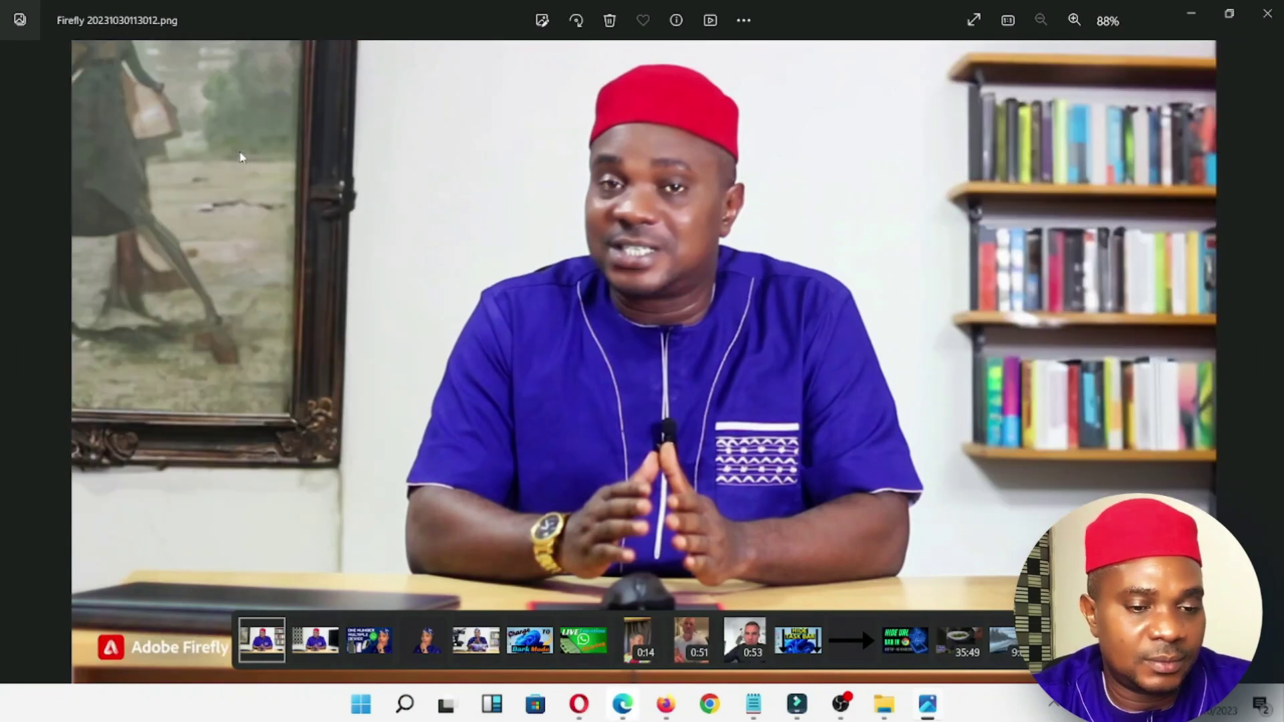
scroll(241, 157, "down", 1)
scroll(241, 157, "up", 1)
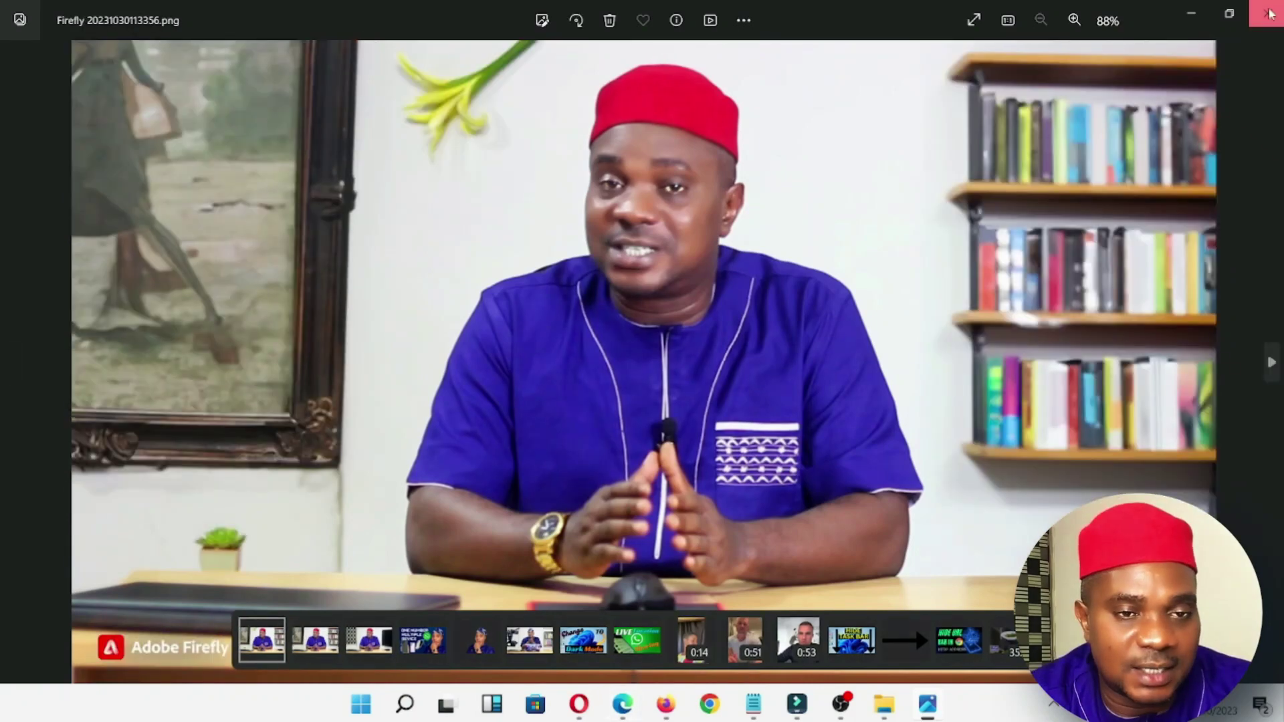
left_click(1269, 13)
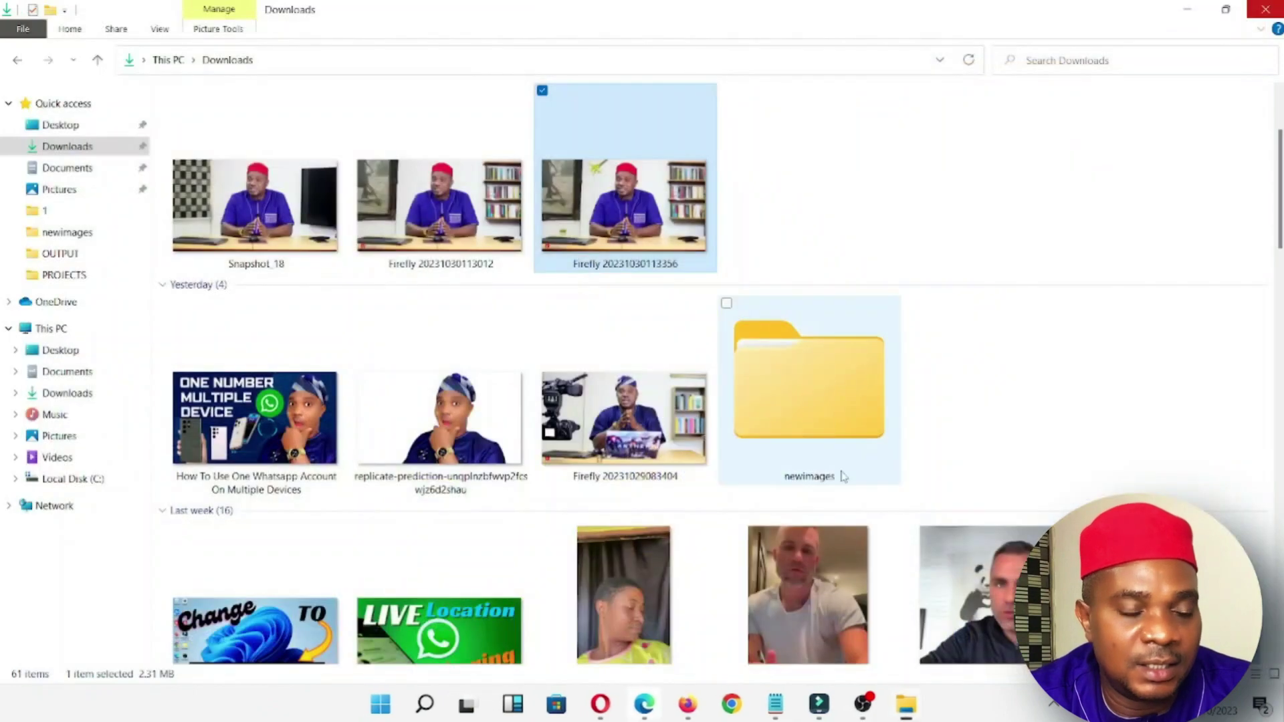
Delete Snapshot_17 and Snapshot_18 from Filmora's project media.
left_click(822, 707)
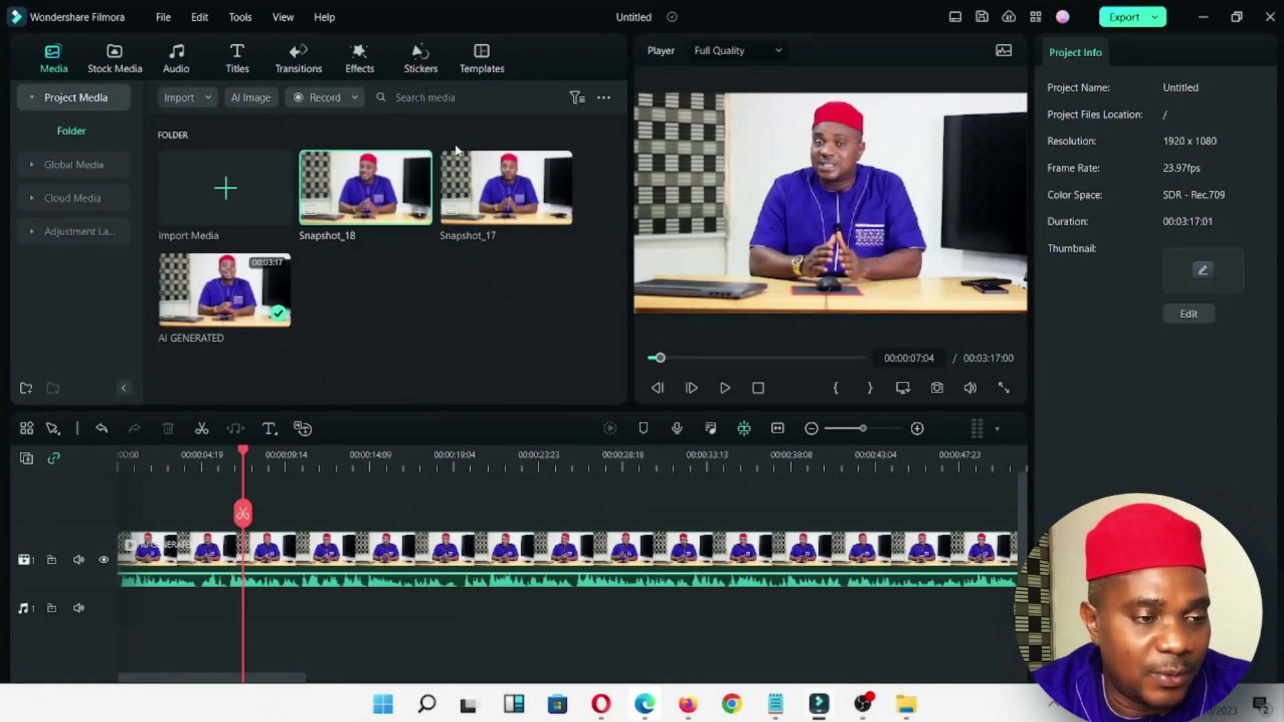
right_click(364, 195)
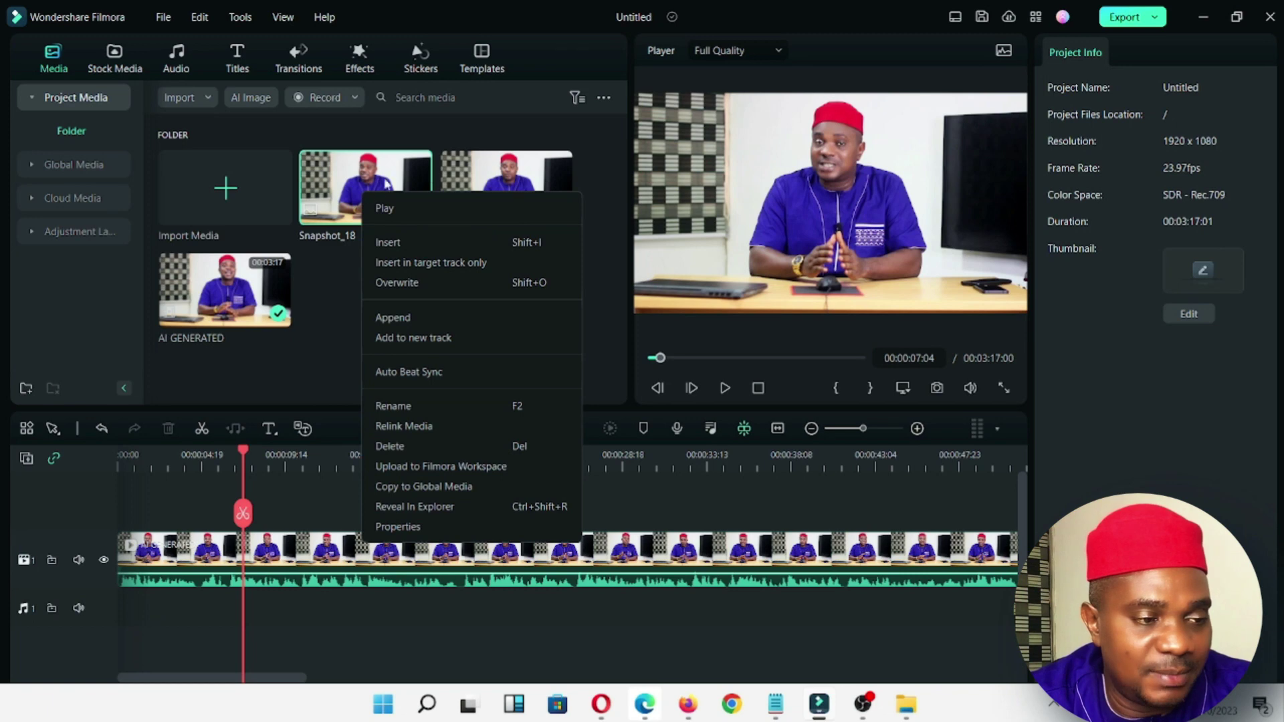
left_click(483, 175, "ctrl")
right_click(483, 175)
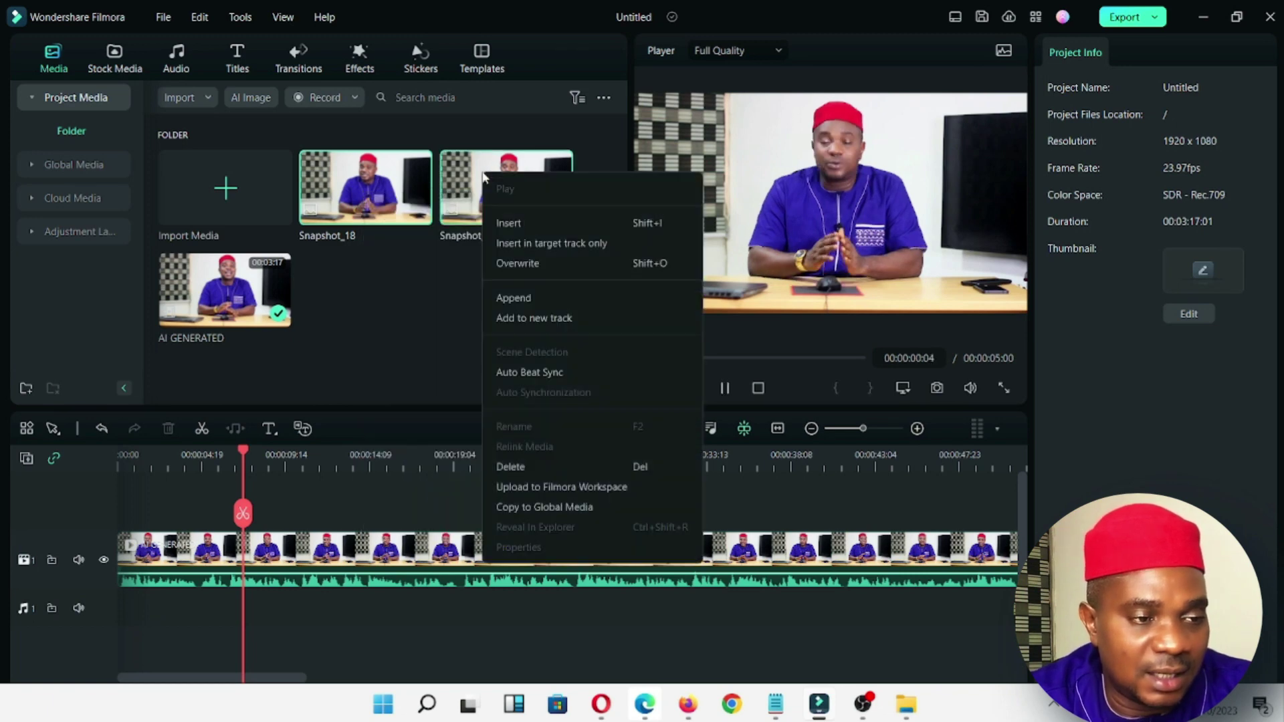
left_click(534, 468)
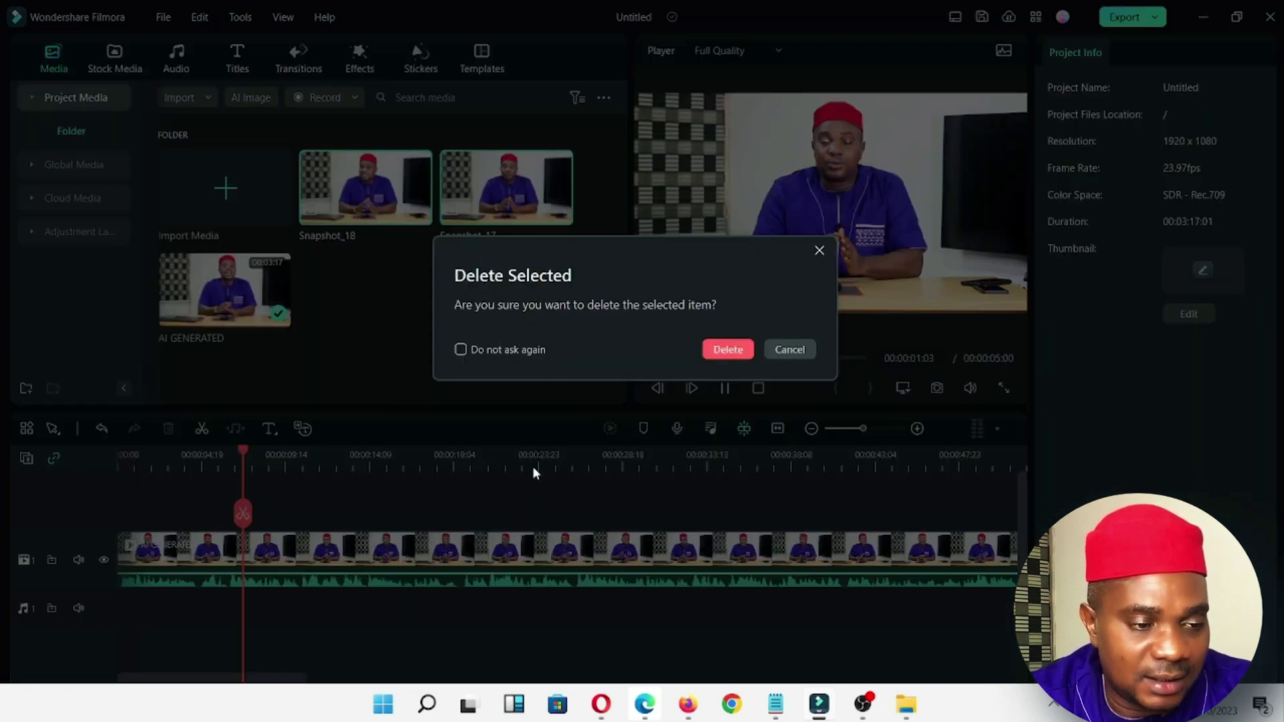
left_click(723, 355)
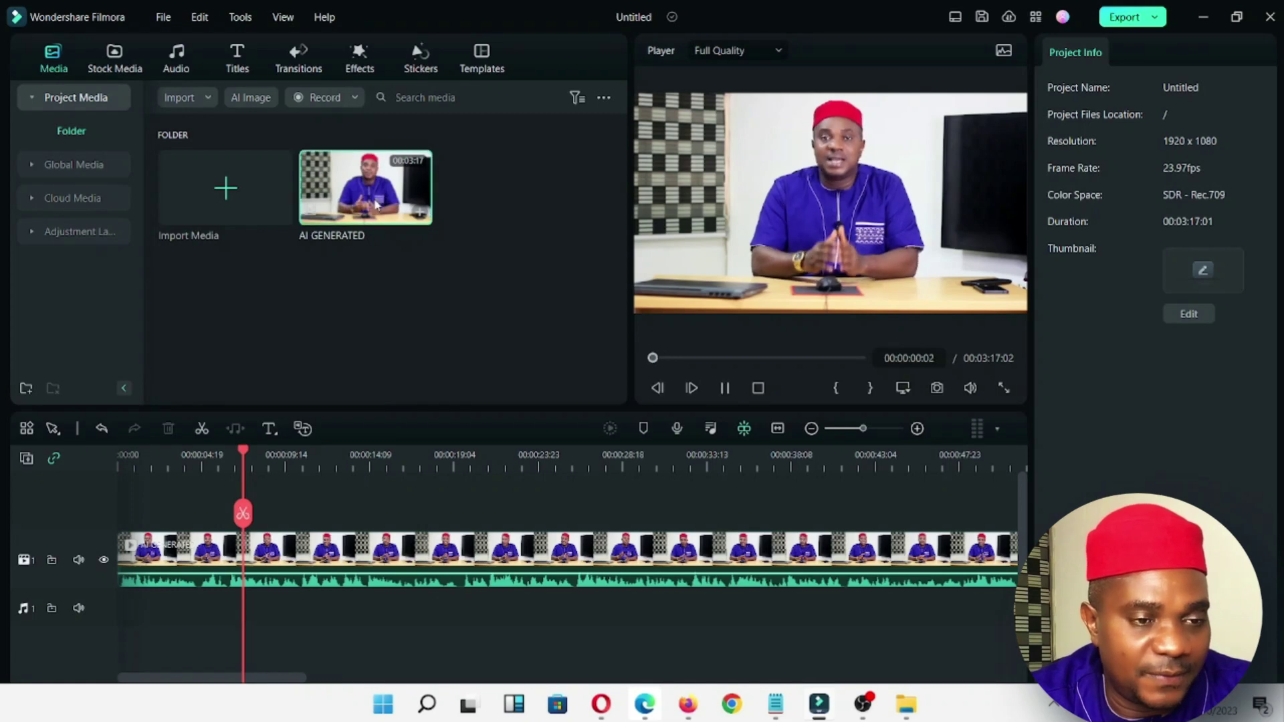
key("space")
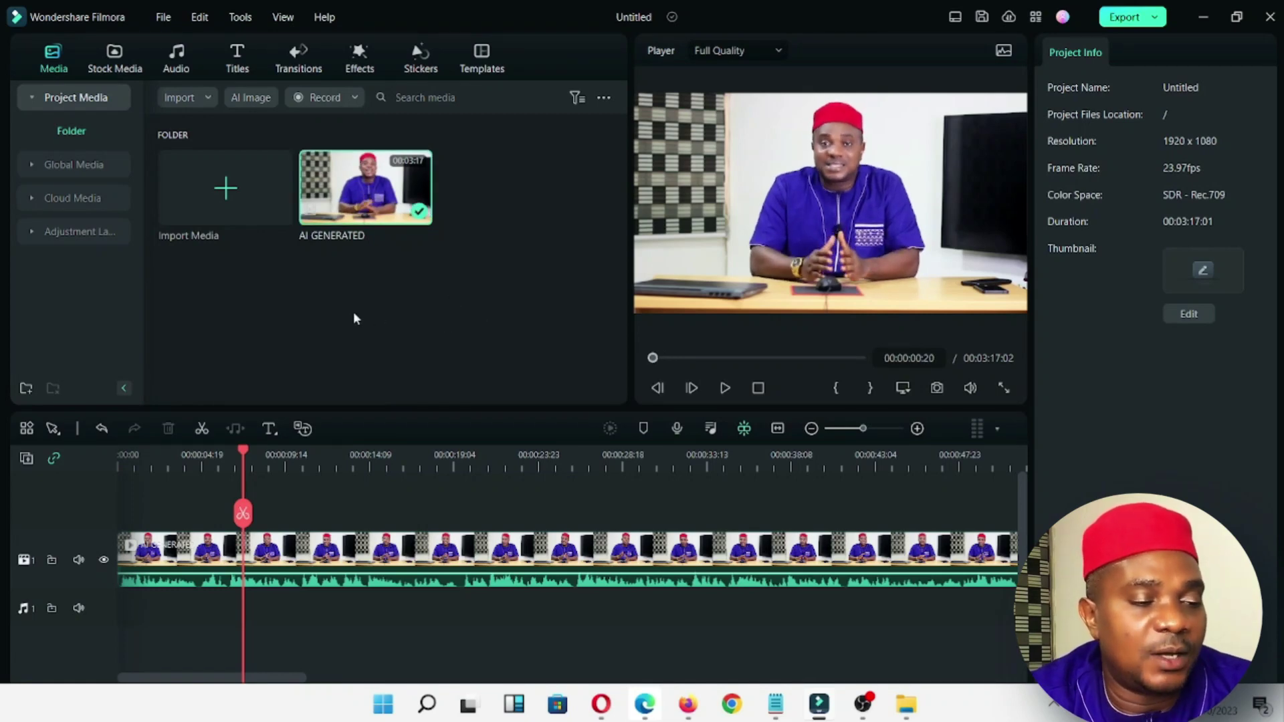
left_click(207, 190)
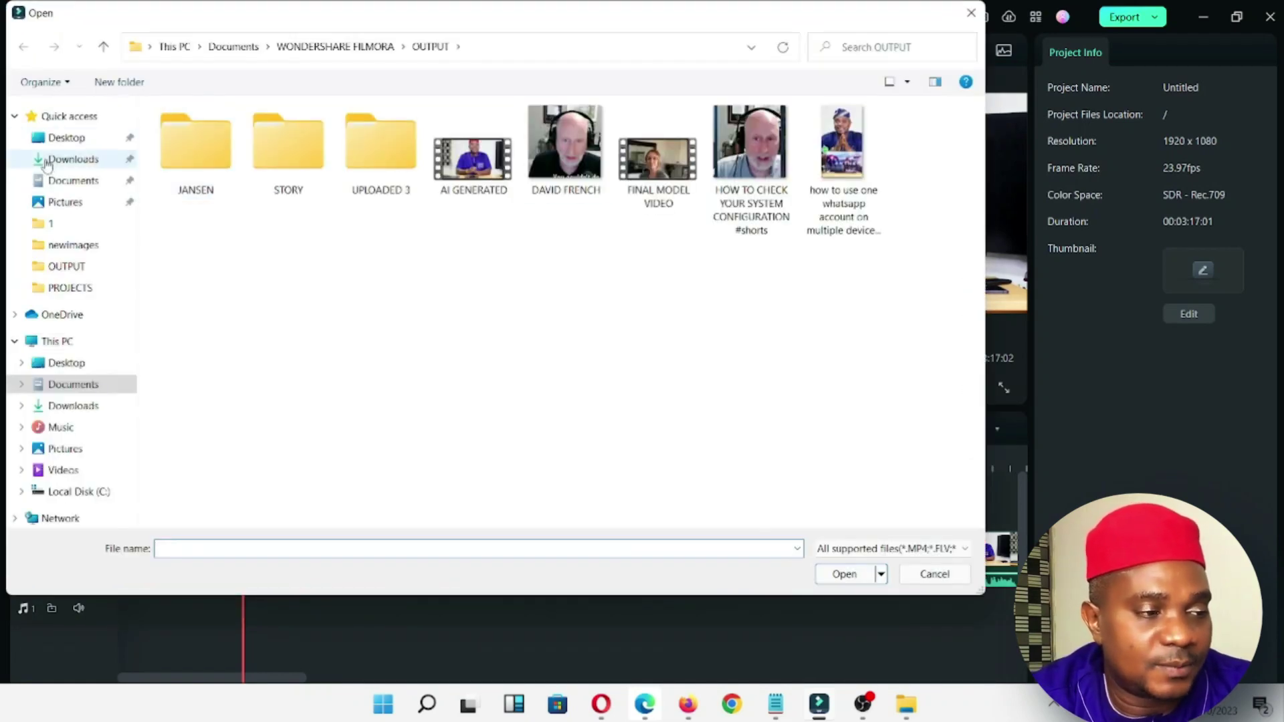
left_click(45, 165)
left_click(241, 241)
left_click(448, 240, "ctrl")
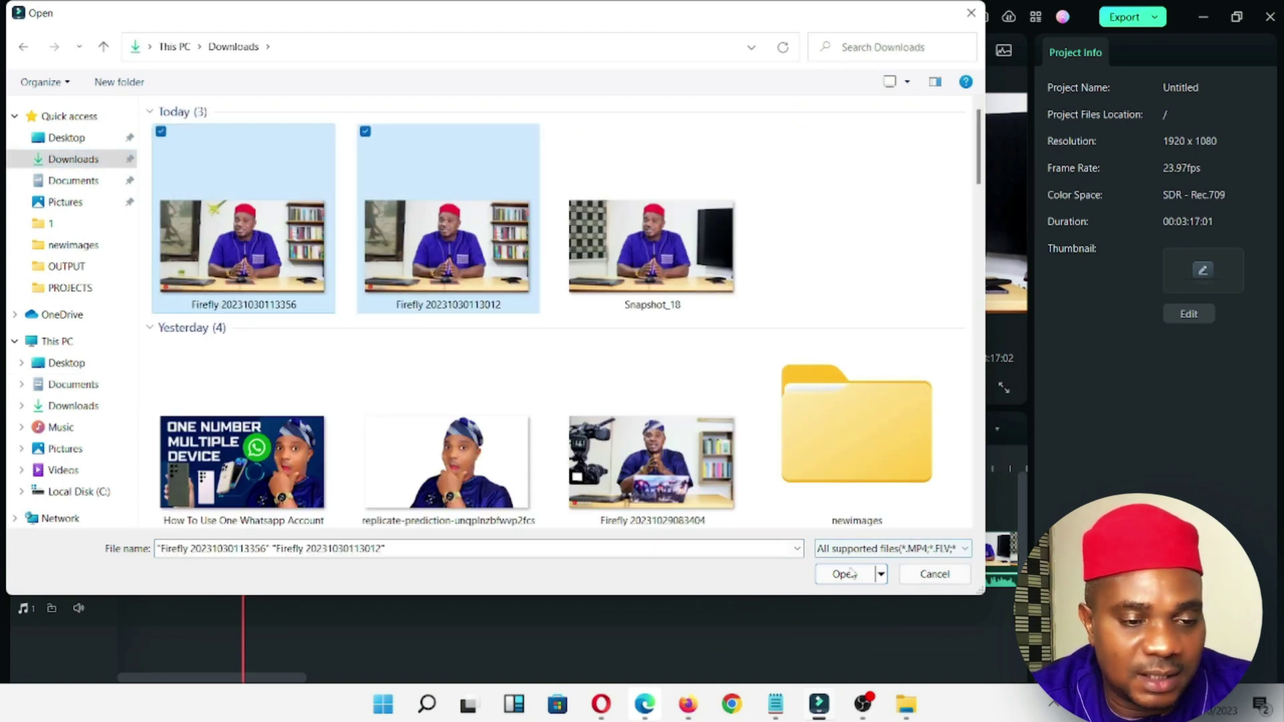
left_click(845, 573)
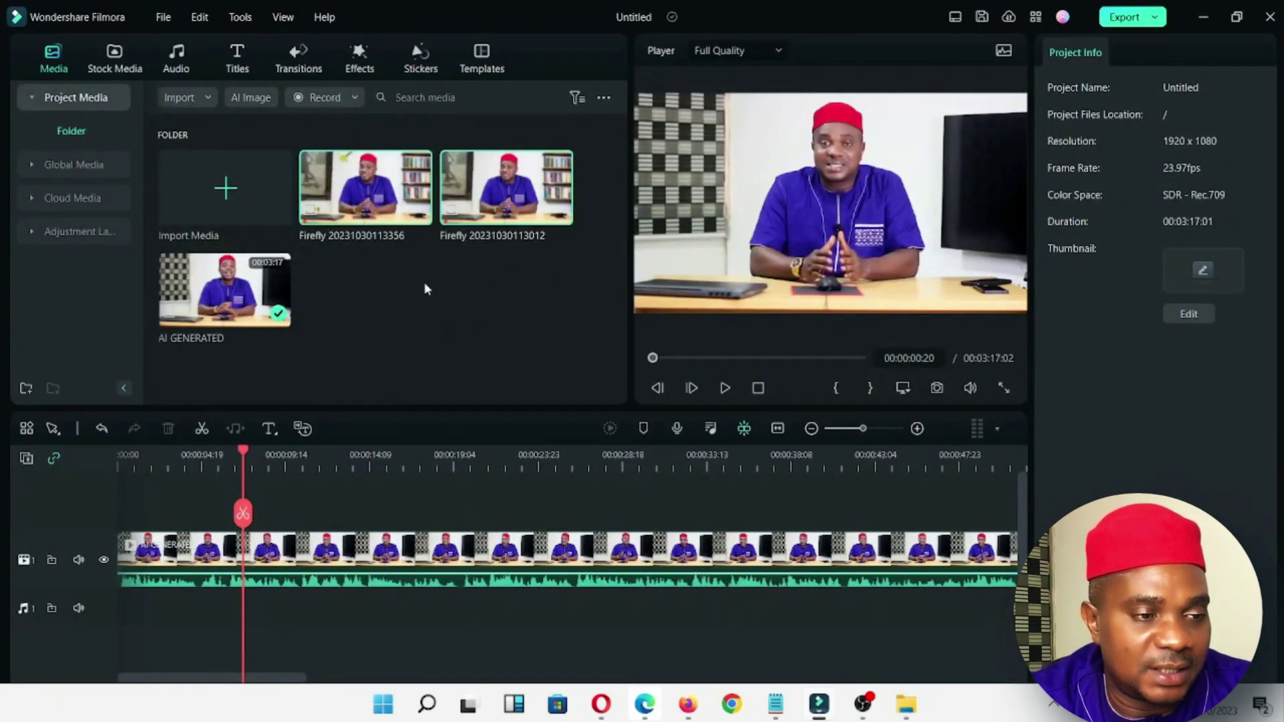
left_click(348, 326)
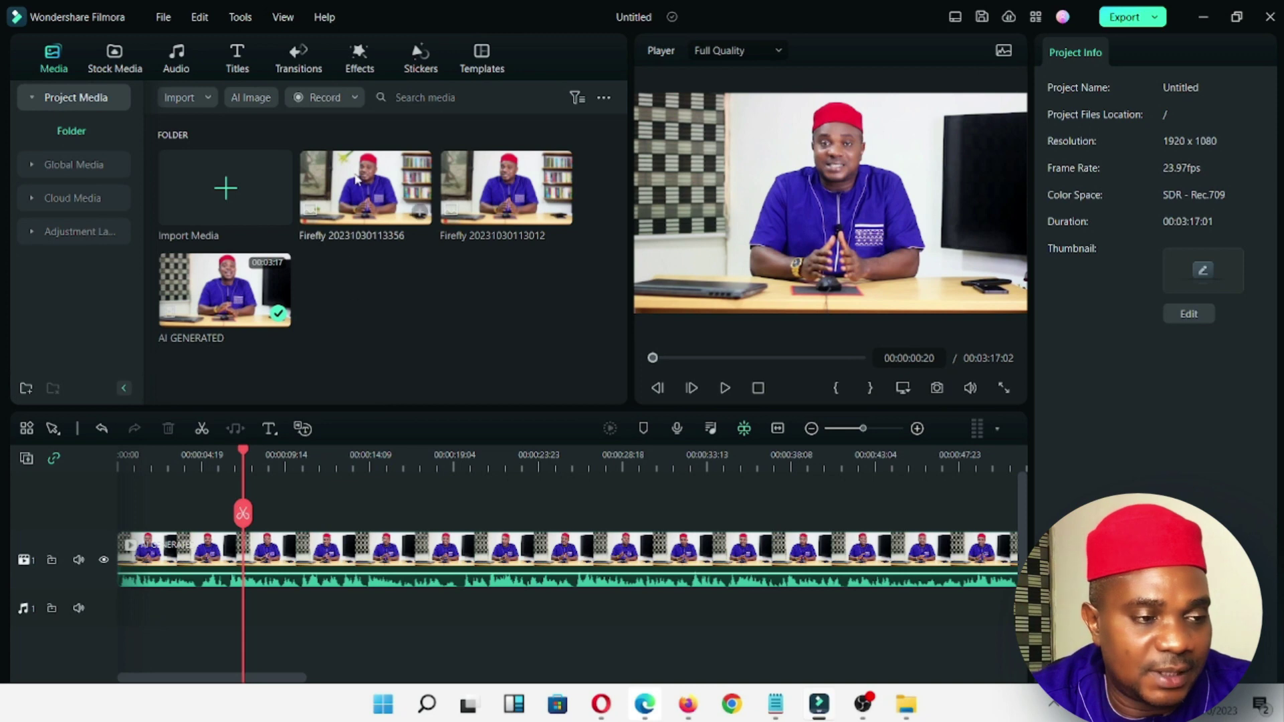
double_click(355, 198)
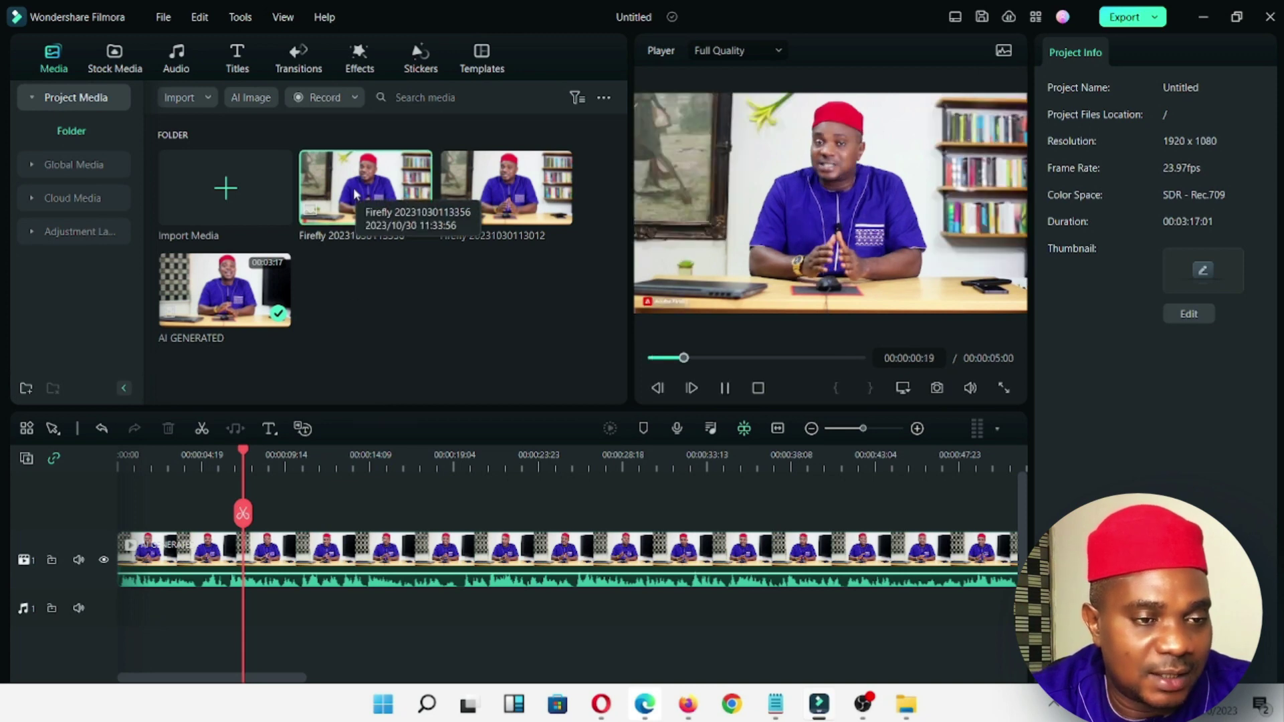
mouse_move(355, 196)
left_mouse_down()
mouse_move(364, 290)
mouse_move(309, 458)
mouse_move(234, 503)
mouse_move(353, 210)
left_mouse_up()
left_click_drag(455, 208, 310, 567)
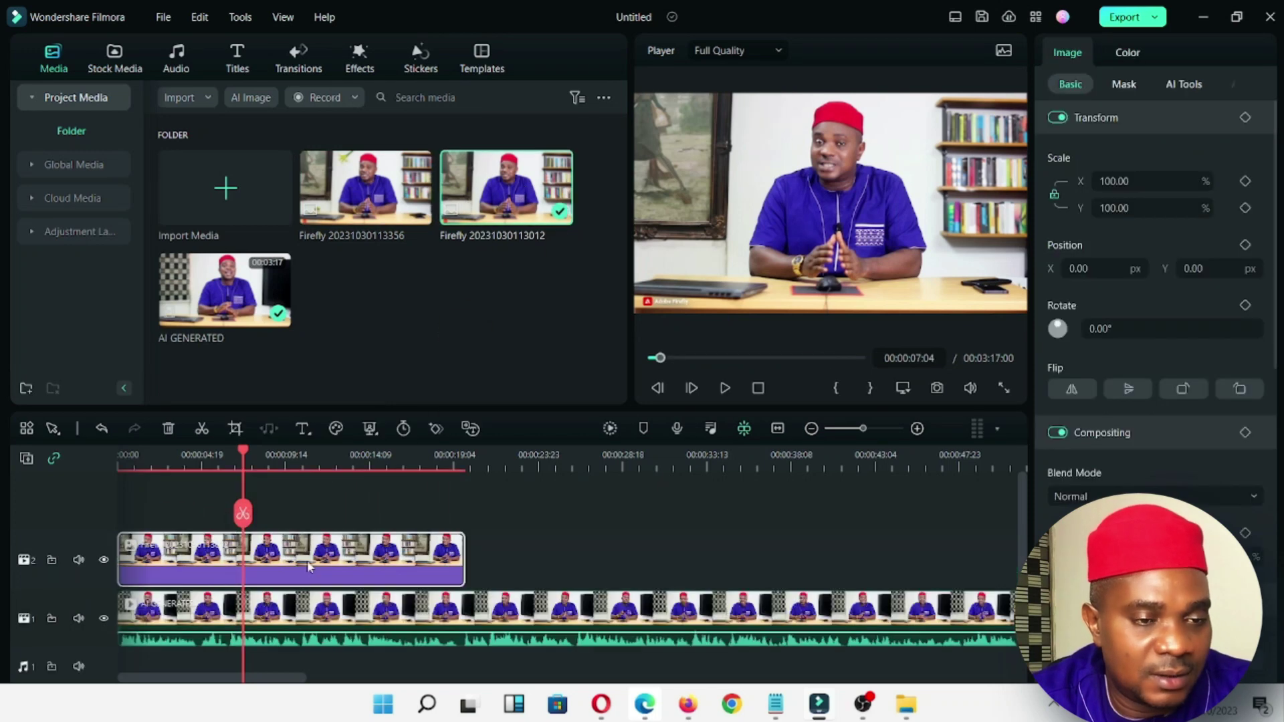
Play the layered preview from 00:00:02:18 and pause at 00:00:07:02.
left_click(167, 466)
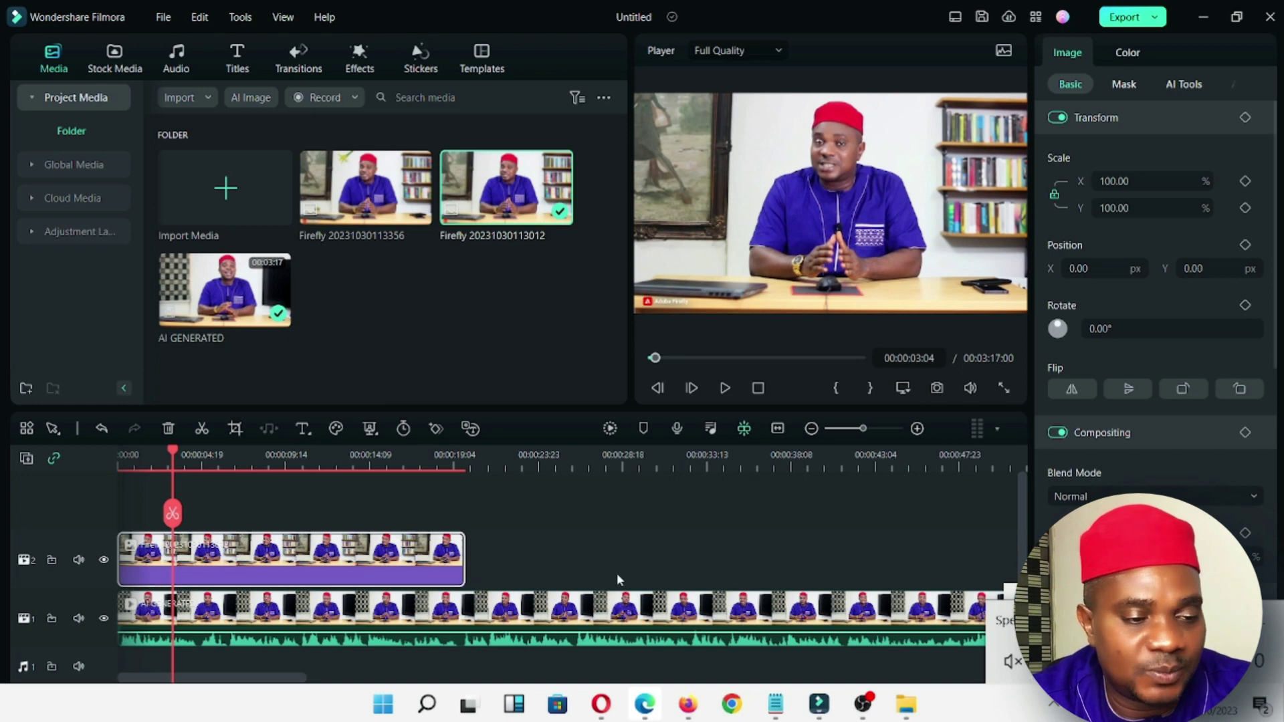
left_click(425, 553)
key("space")
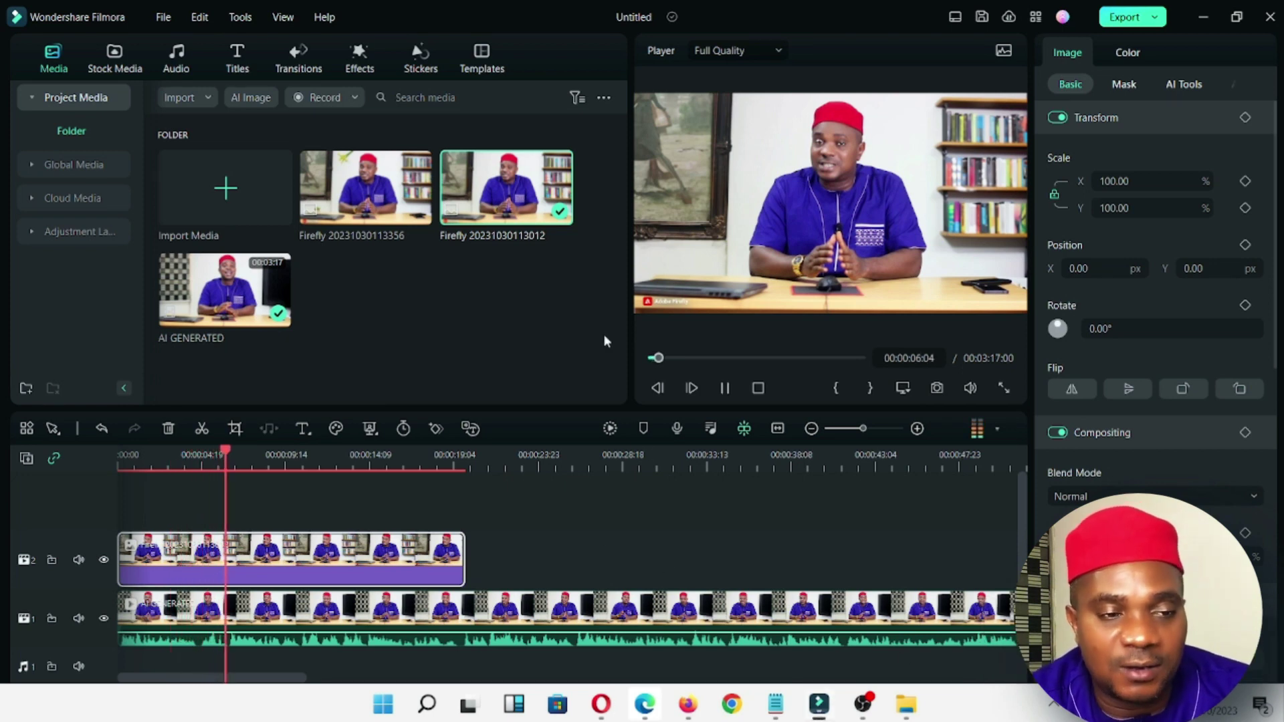
key("space")
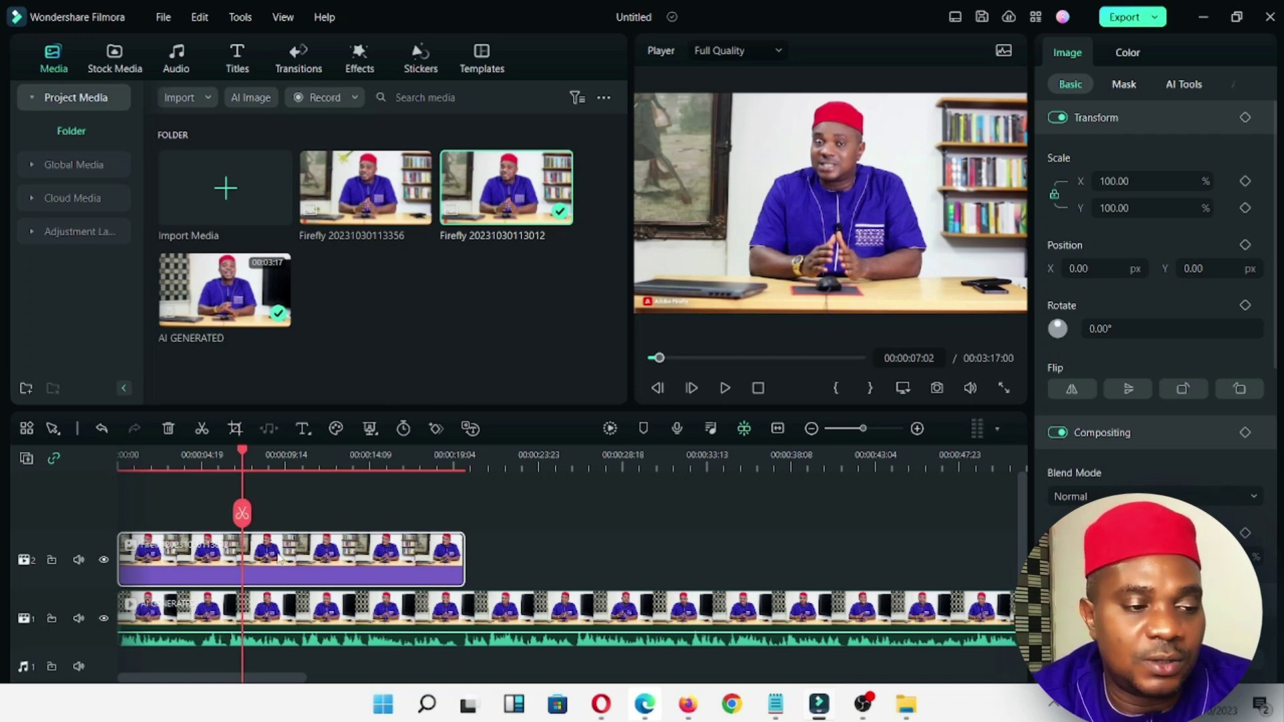
Draw a closed mask around the left-wall painting on the Firefly image clip.
left_click(1121, 85)
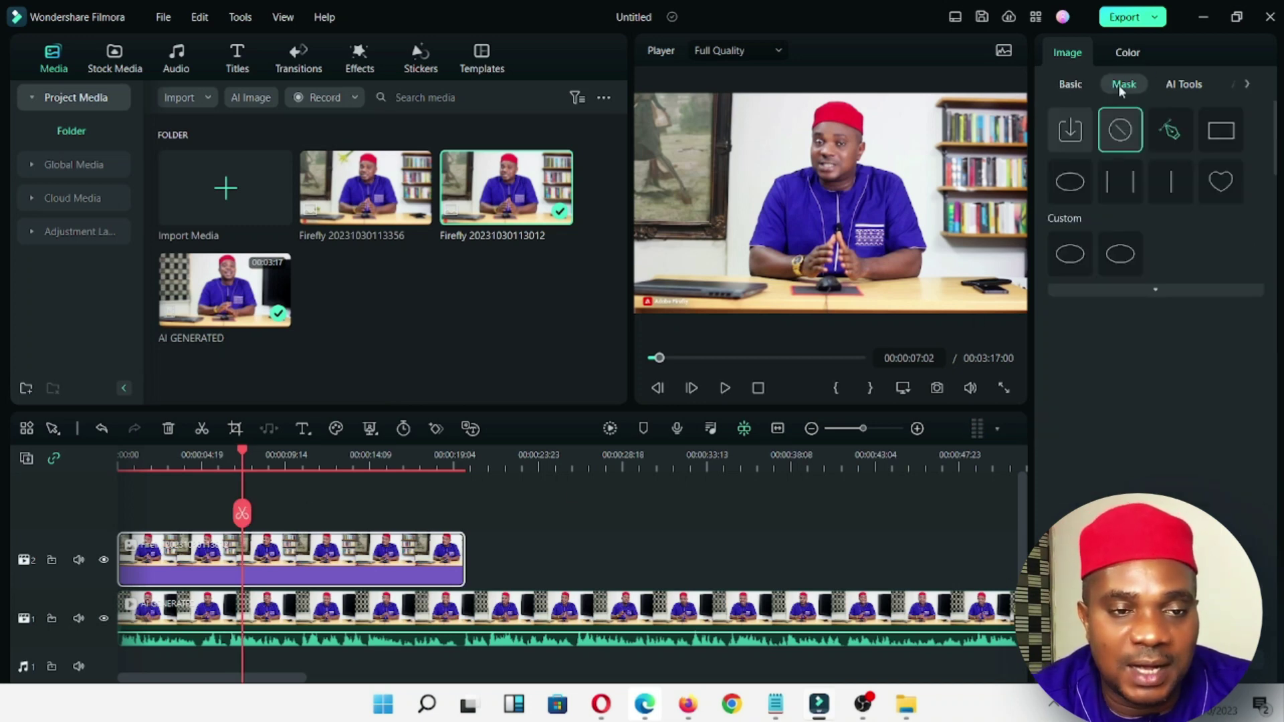
left_click(1171, 136)
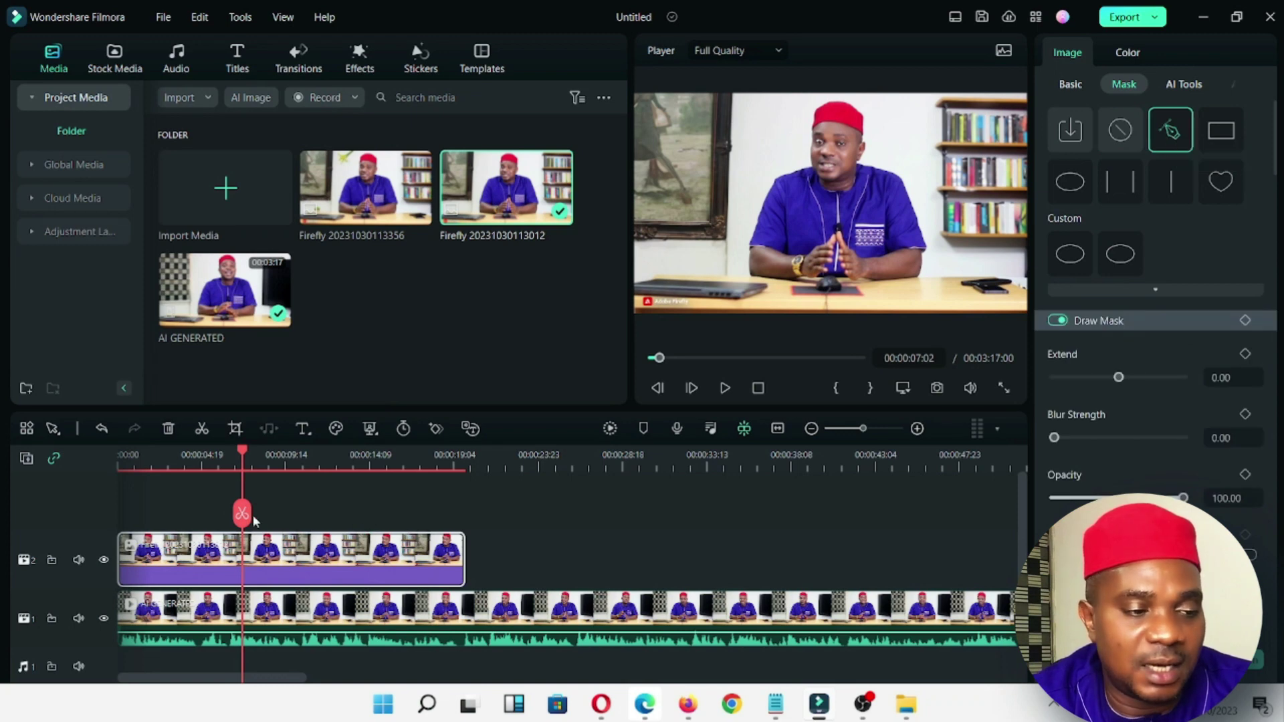
left_click(128, 457)
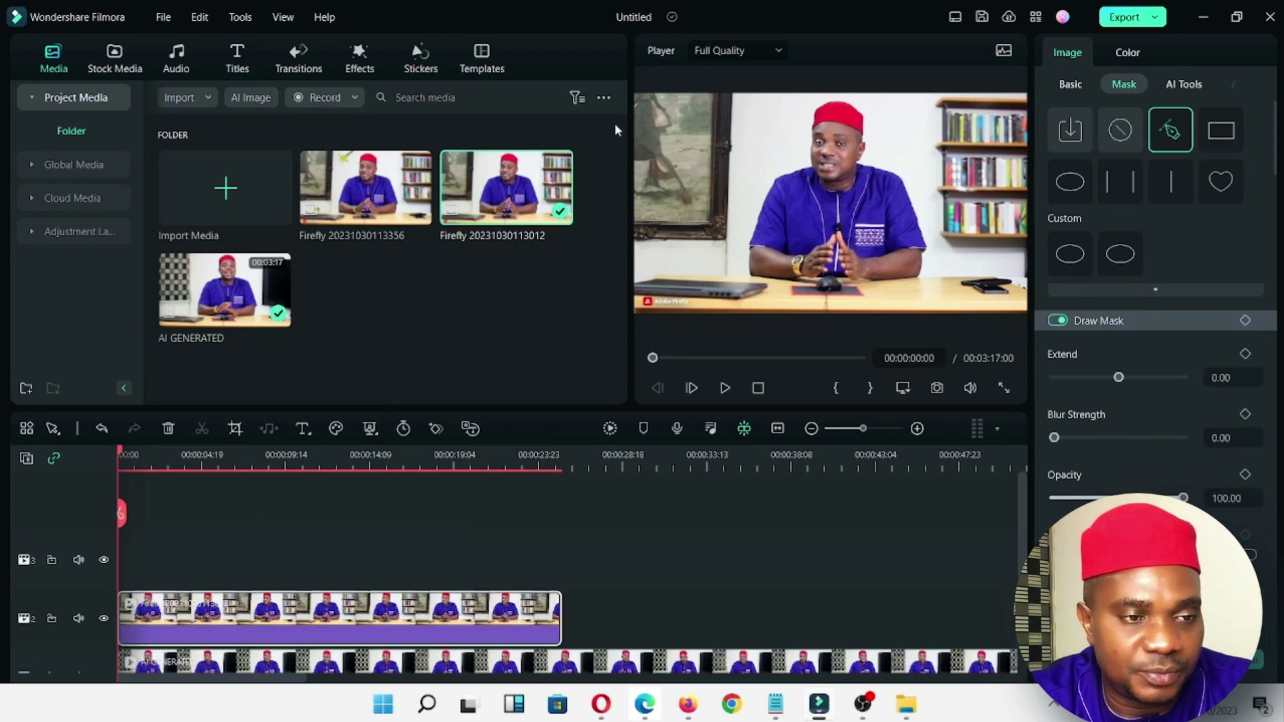
left_click(636, 95)
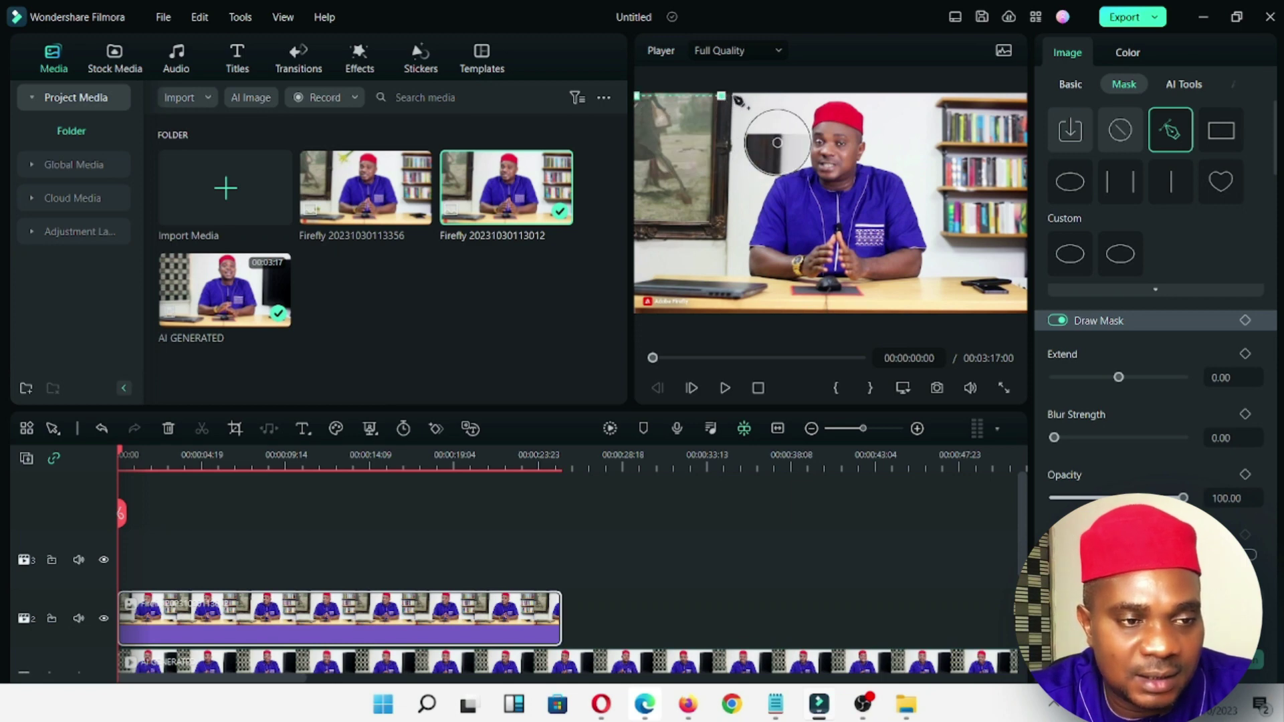
left_click(738, 95)
left_click(739, 160)
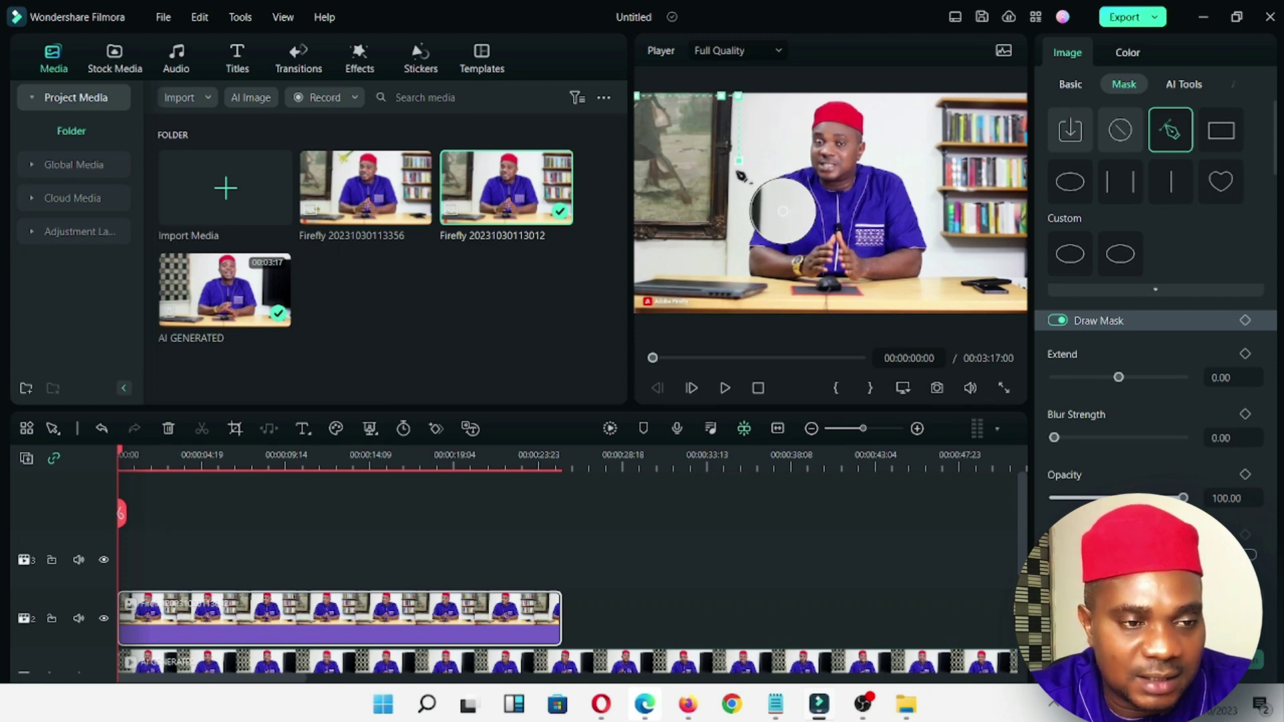
left_click(736, 198)
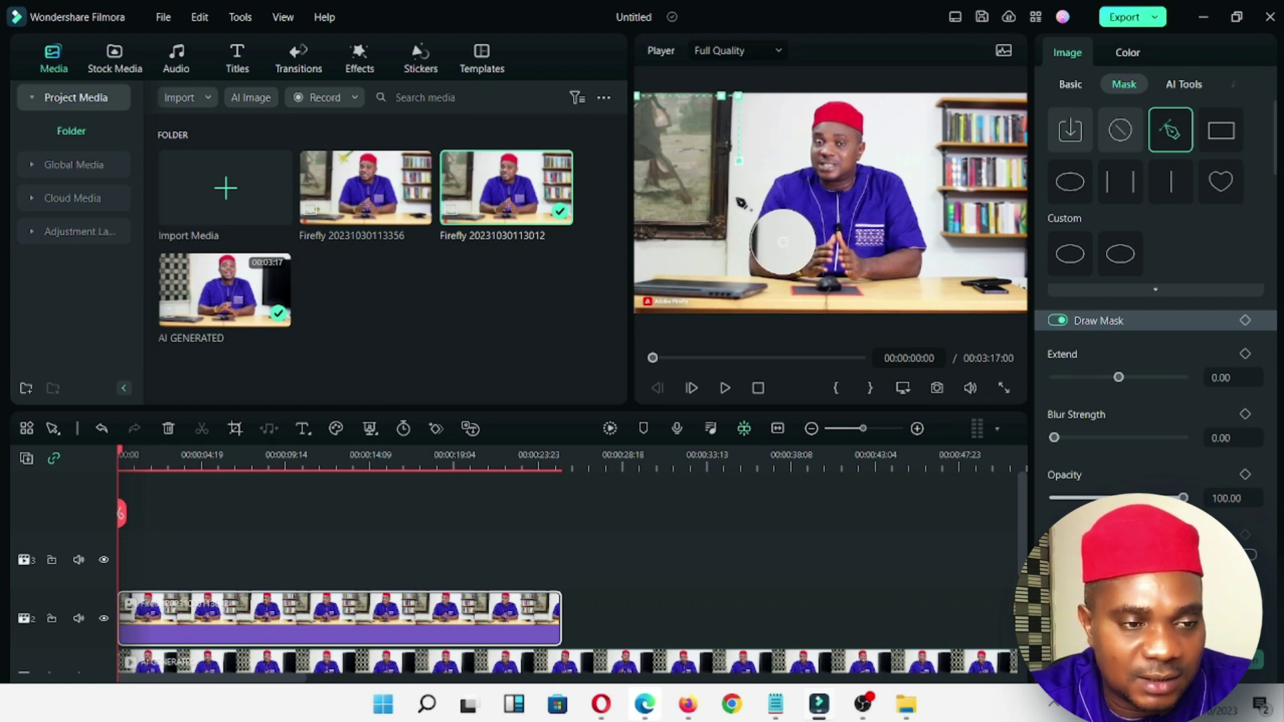
left_click(734, 243)
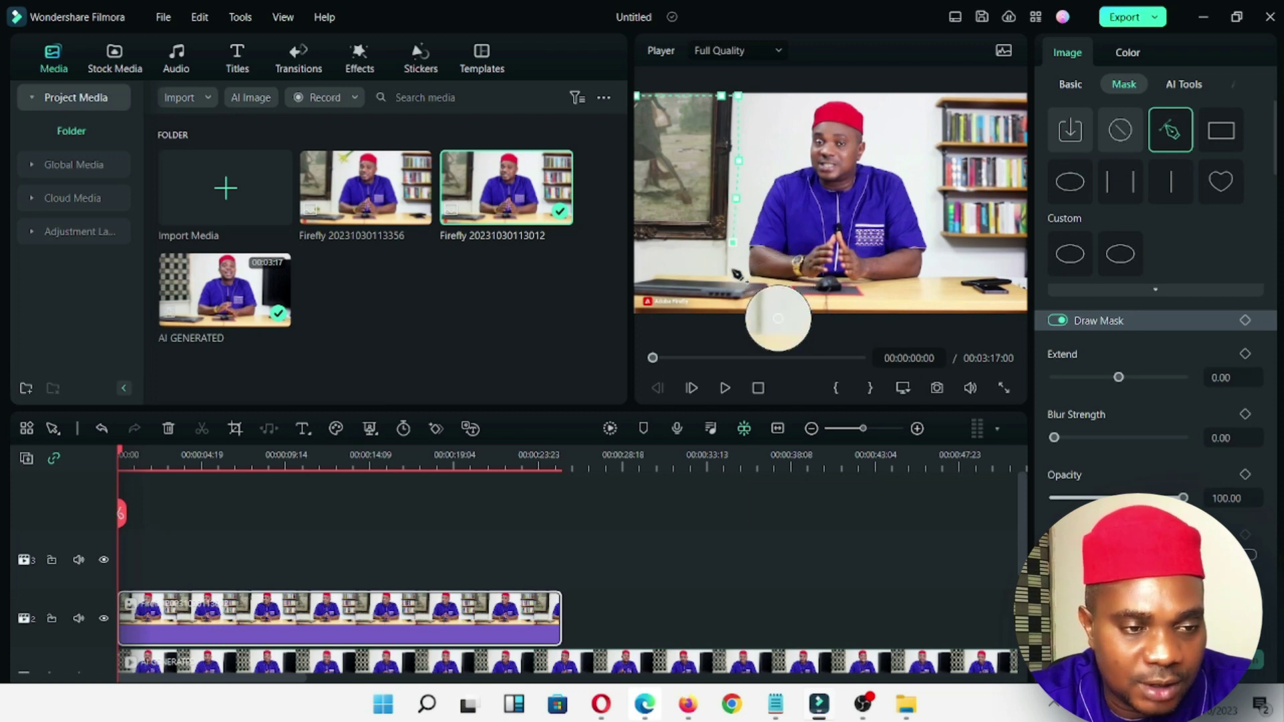
left_click(726, 262)
left_click(659, 256)
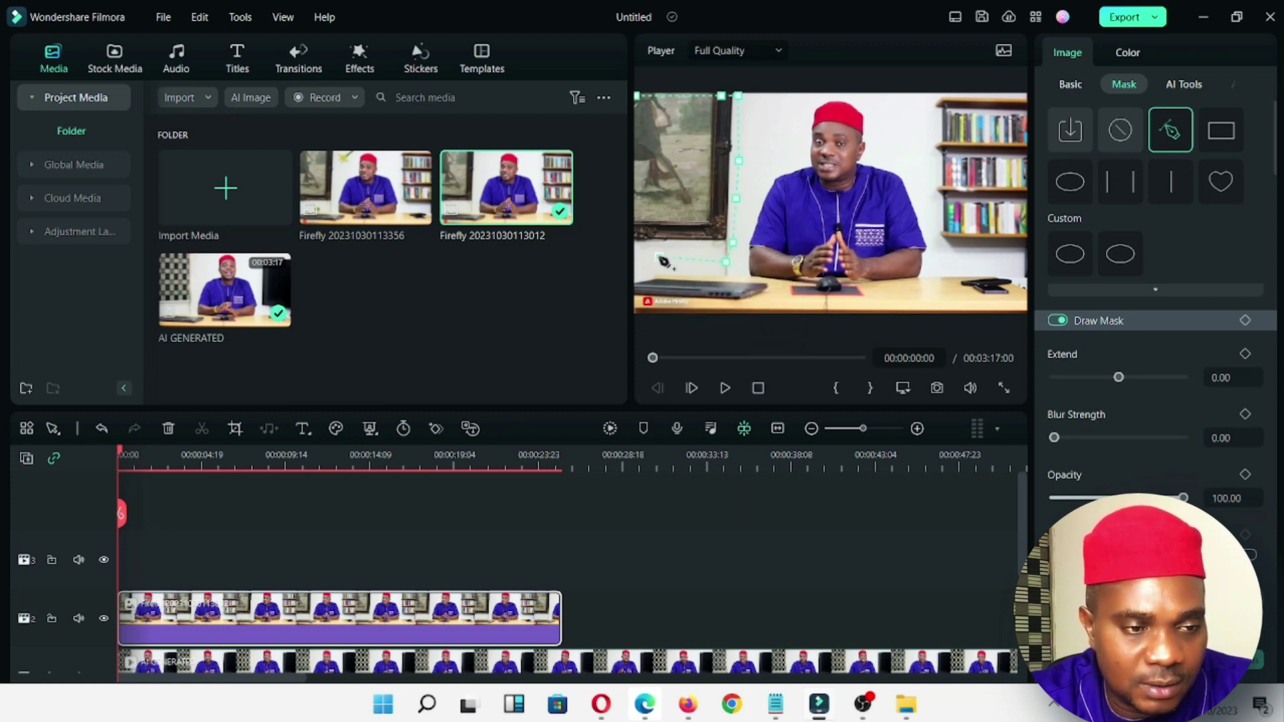
left_click(636, 255)
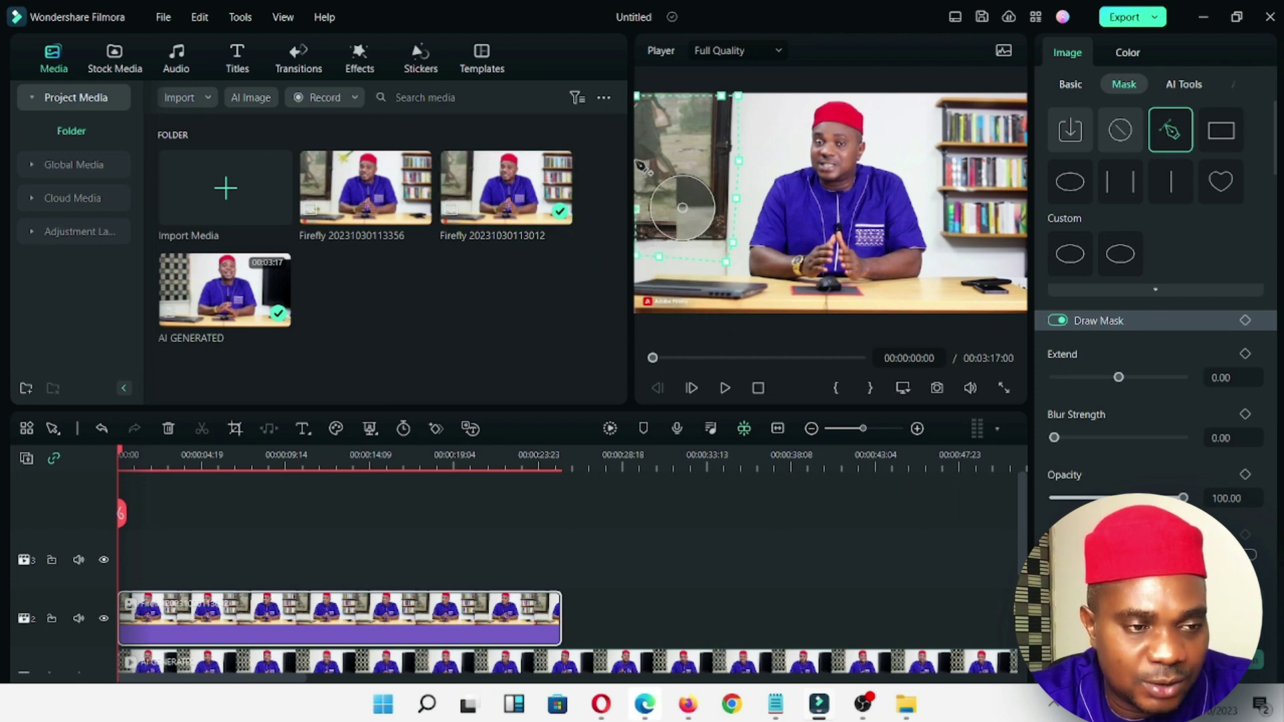
left_click(637, 97)
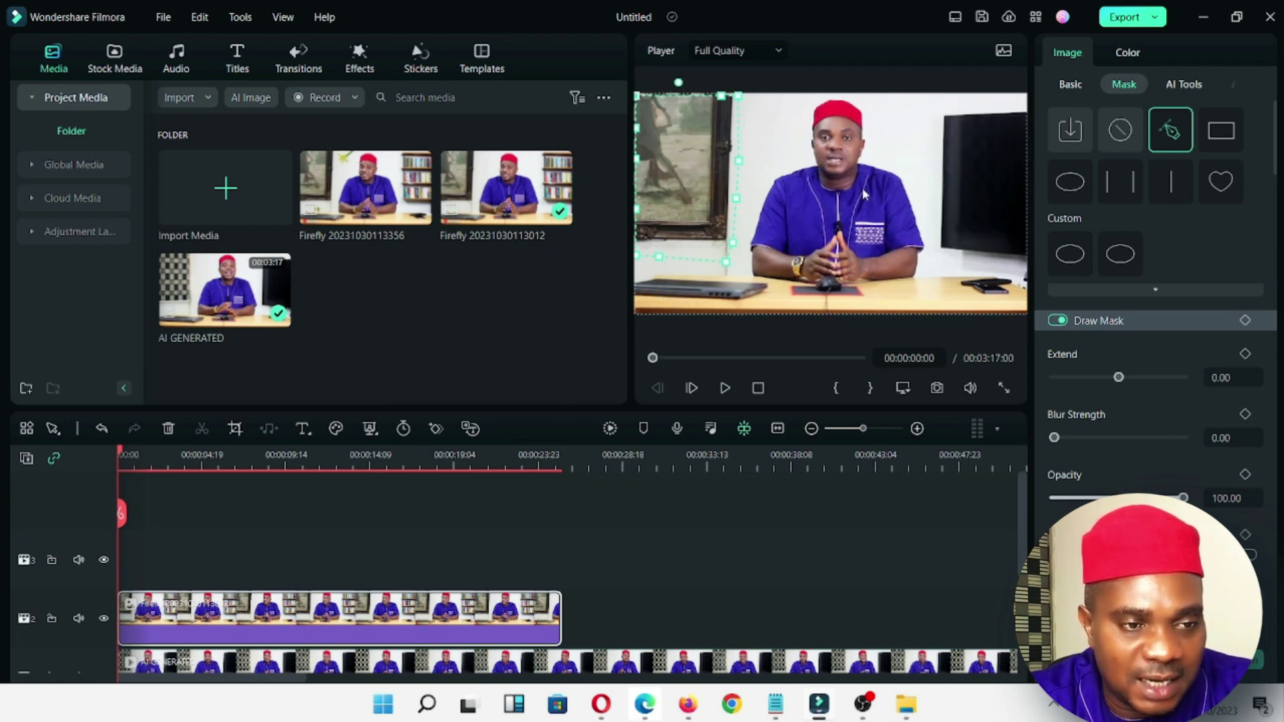
Play back to check the mask, then rotate it slightly to fit the painting.
key("space")
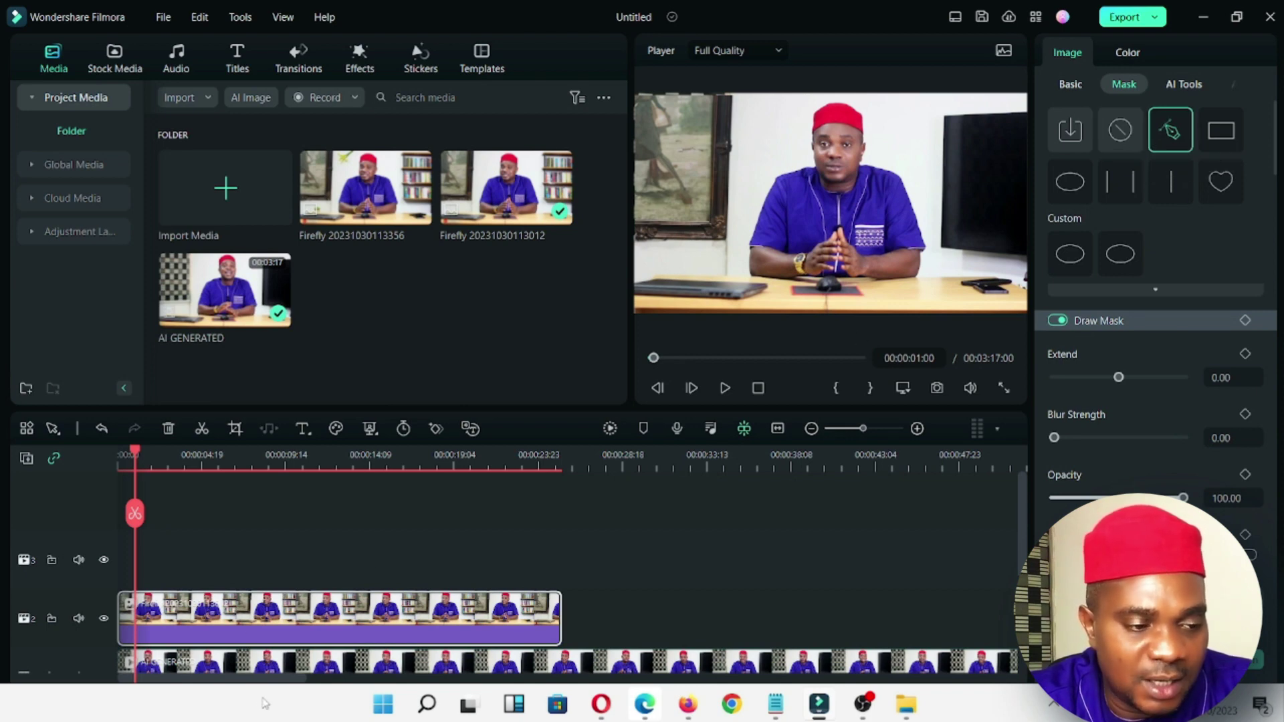
left_click(249, 669)
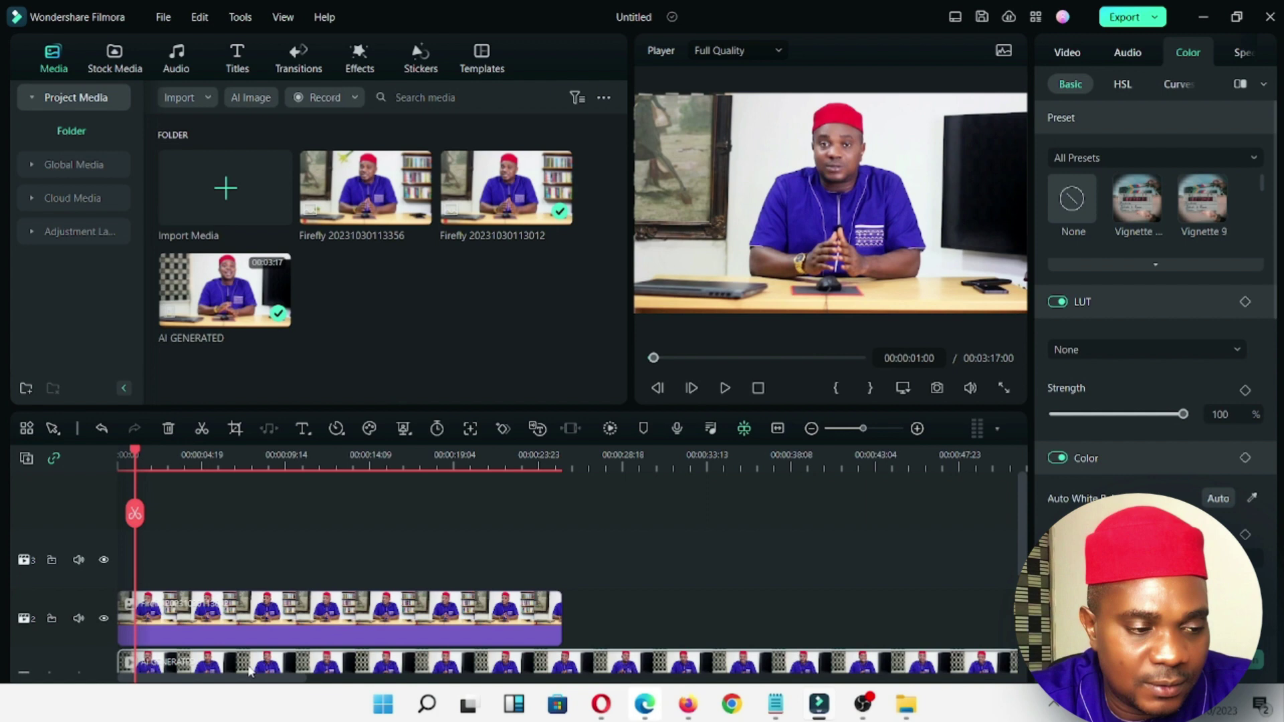
left_click(258, 622)
left_click(664, 148)
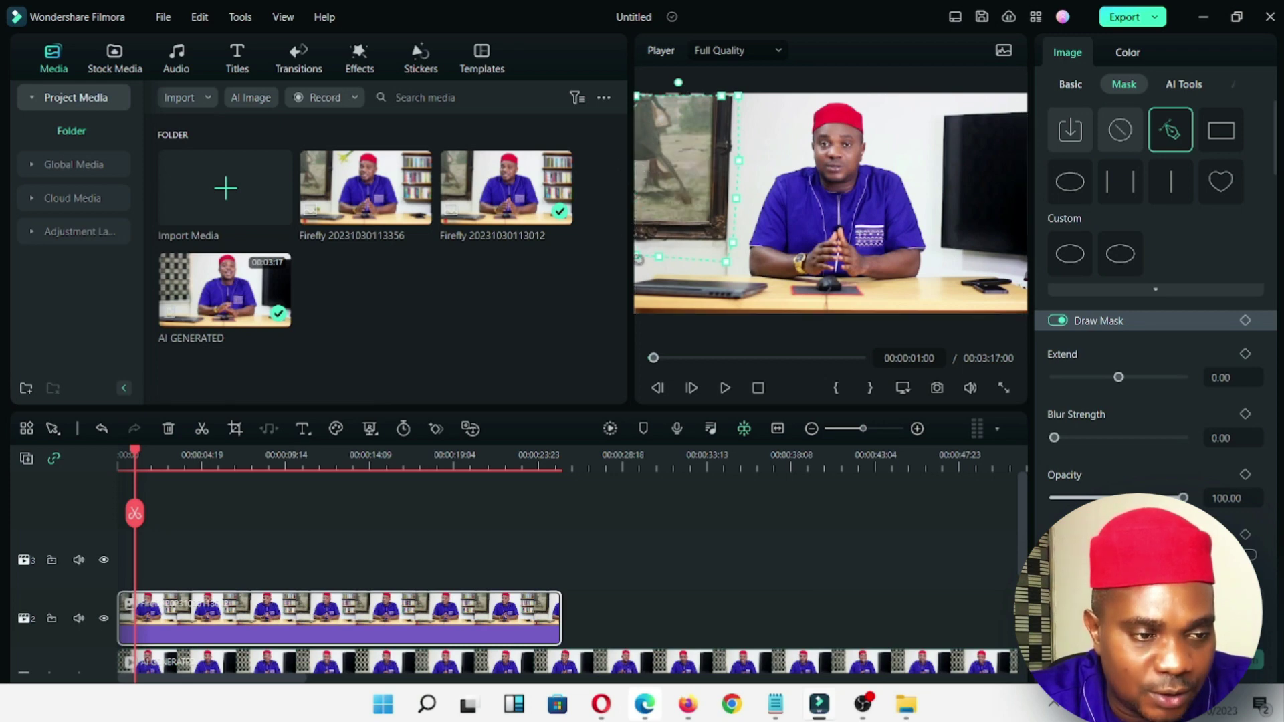
left_click_drag(634, 257, 678, 266)
left_click(658, 535)
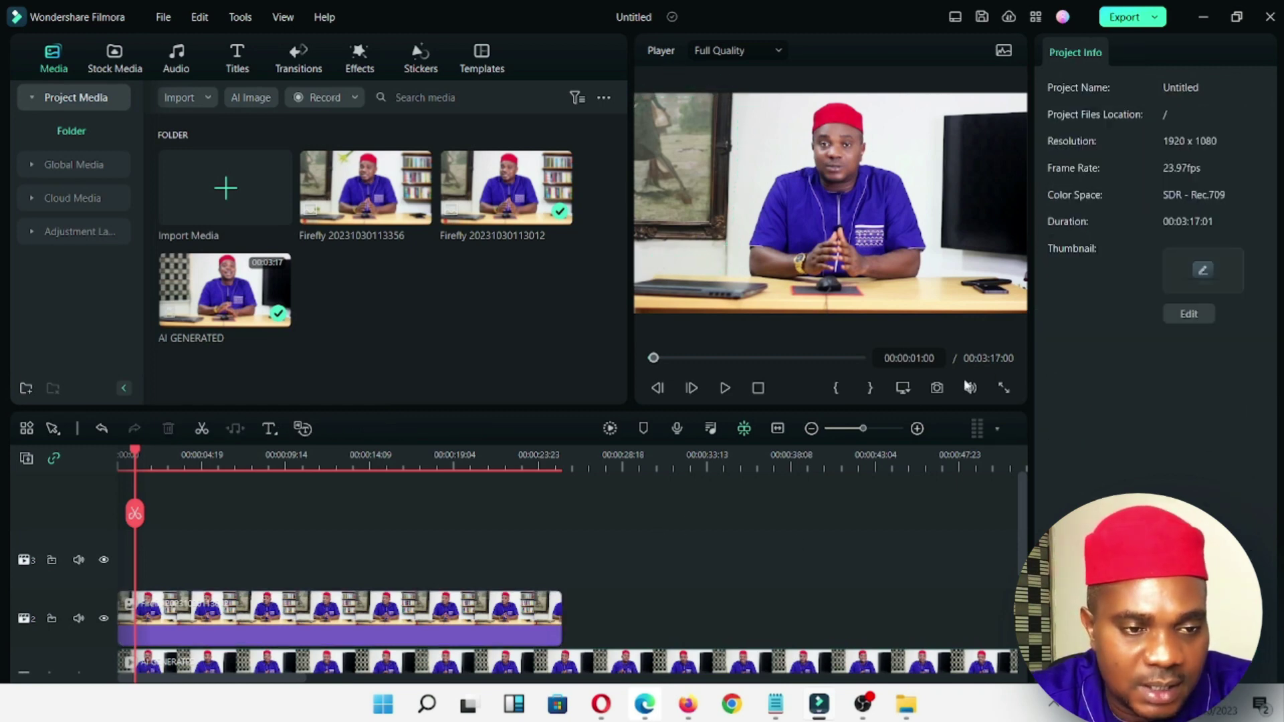
Preview the masked video full screen.
left_click(1003, 388)
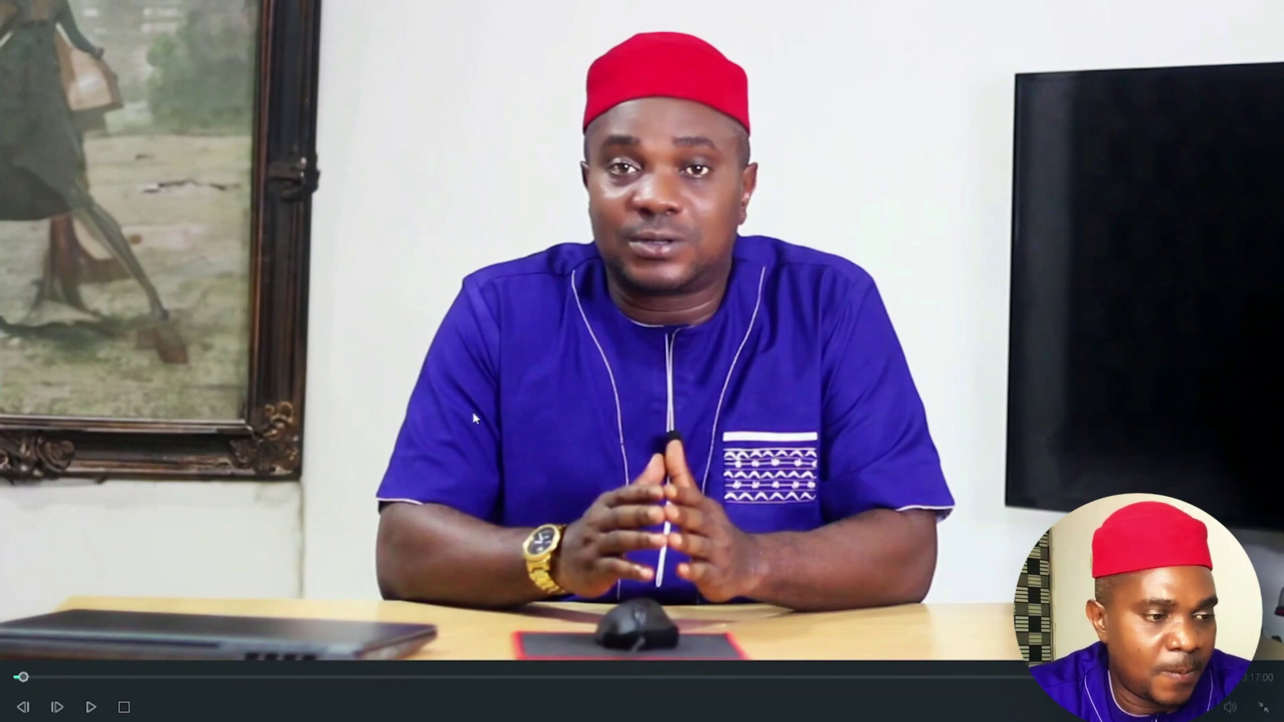
key("space")
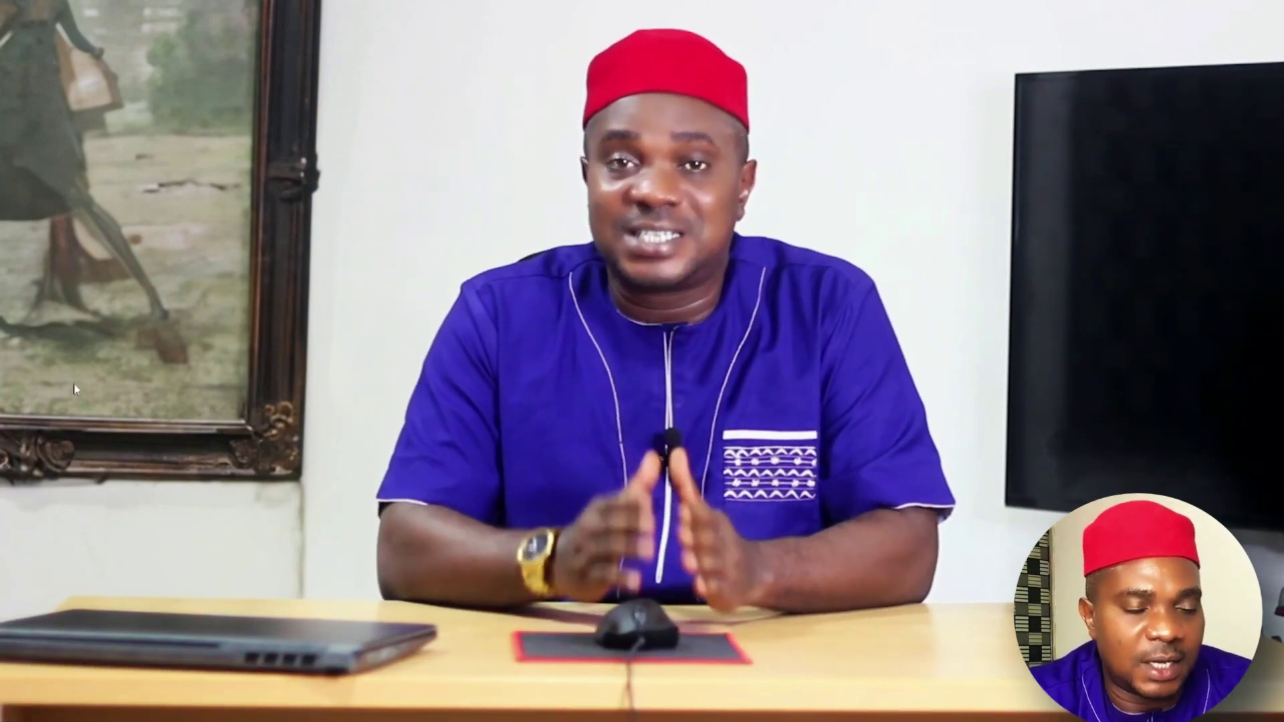
key("Escape")
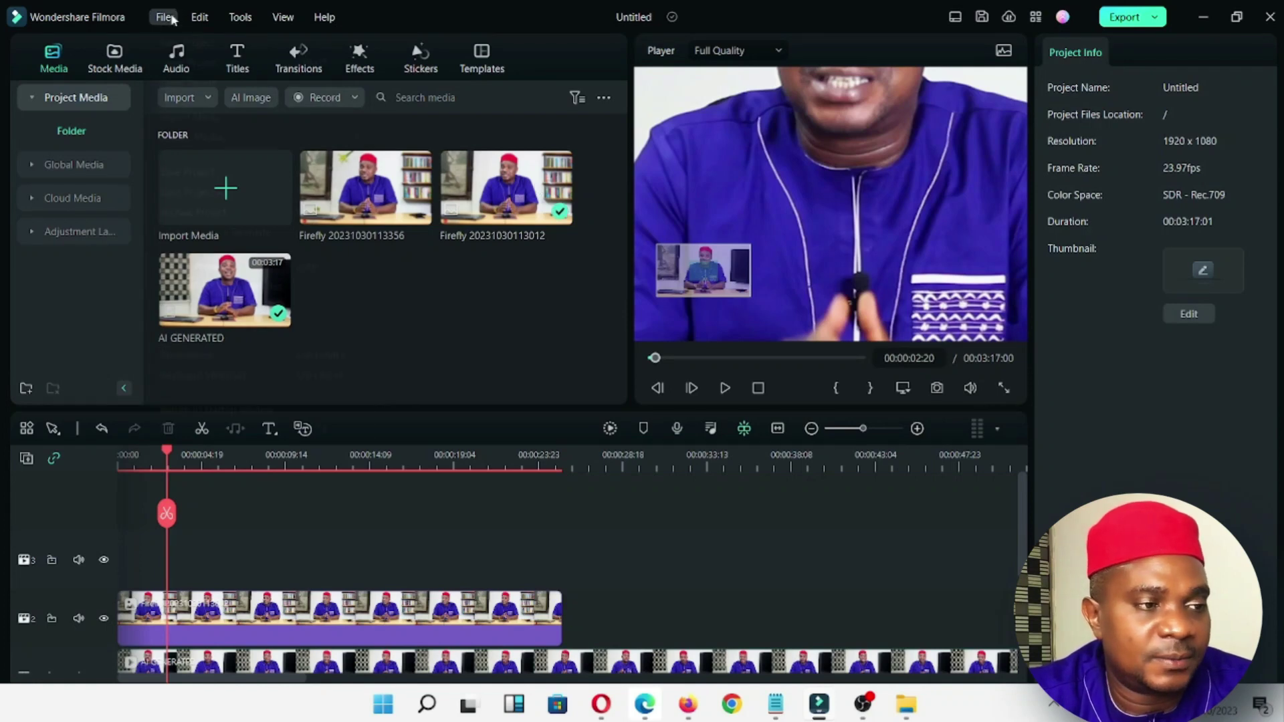
Save the project under the name 'AI'.
left_click(164, 17)
left_click(195, 169)
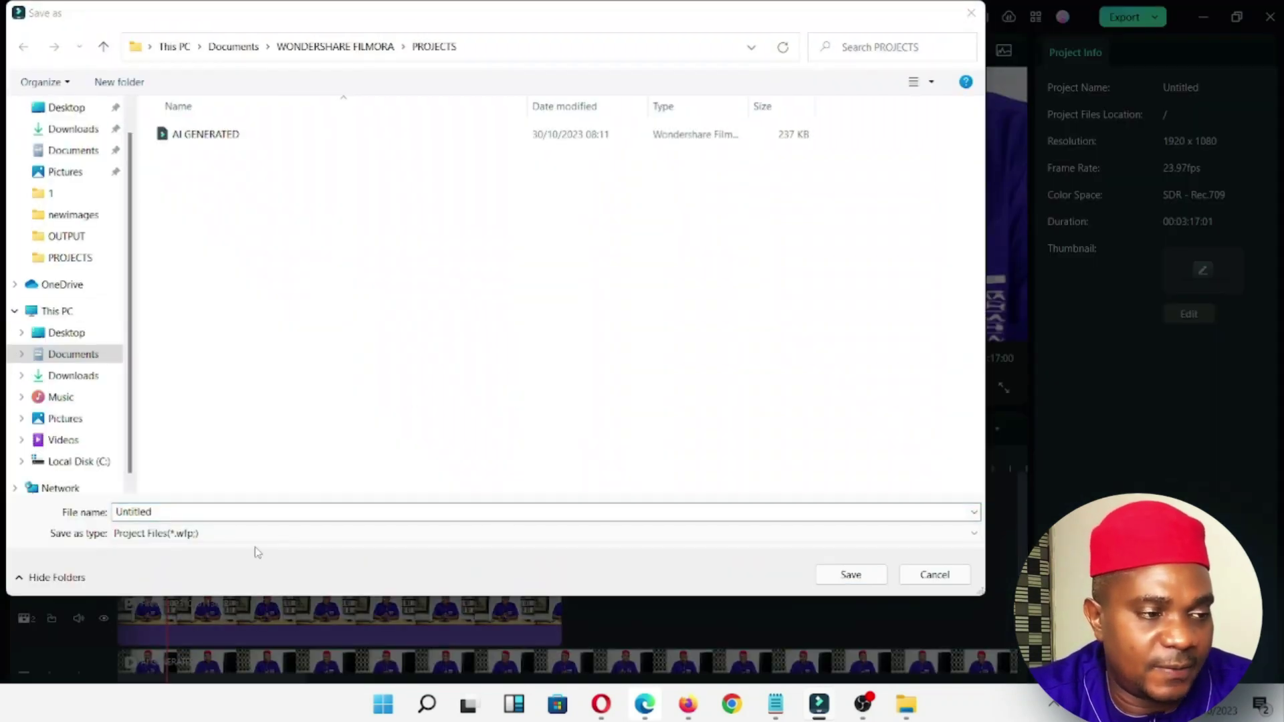
left_click(243, 514)
double_click(233, 510)
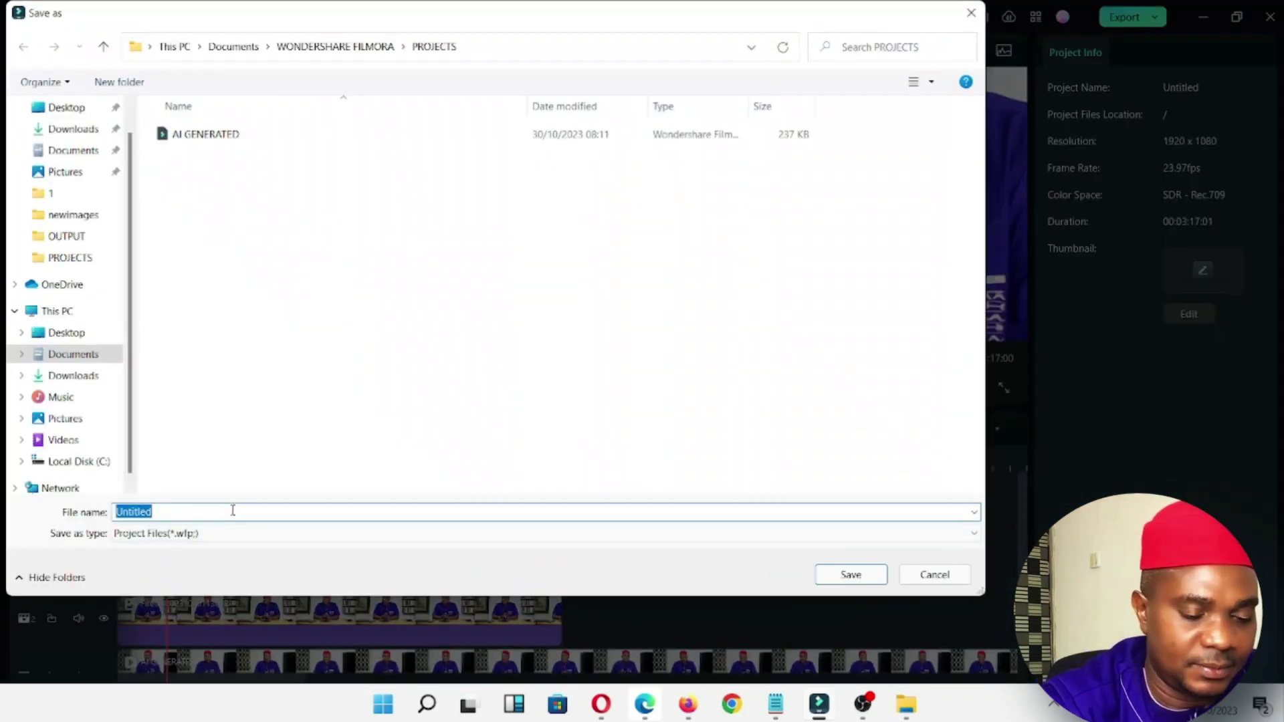
type("AI")
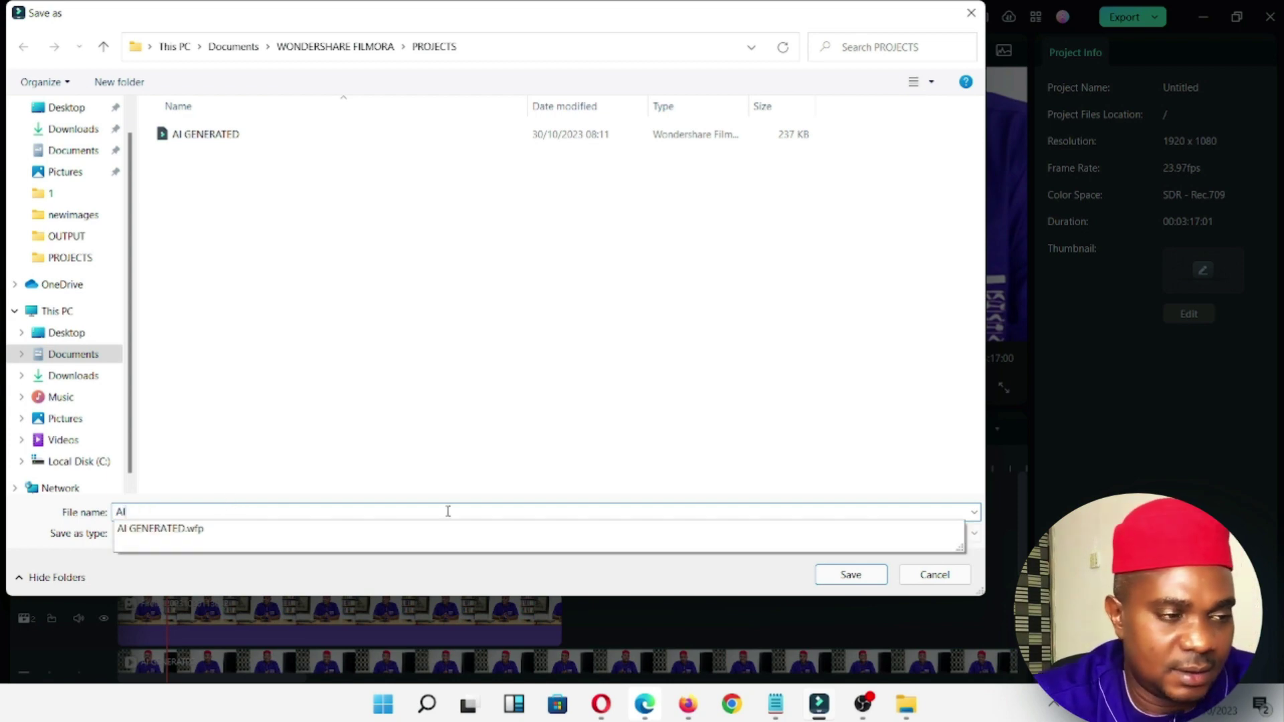
left_click(850, 574)
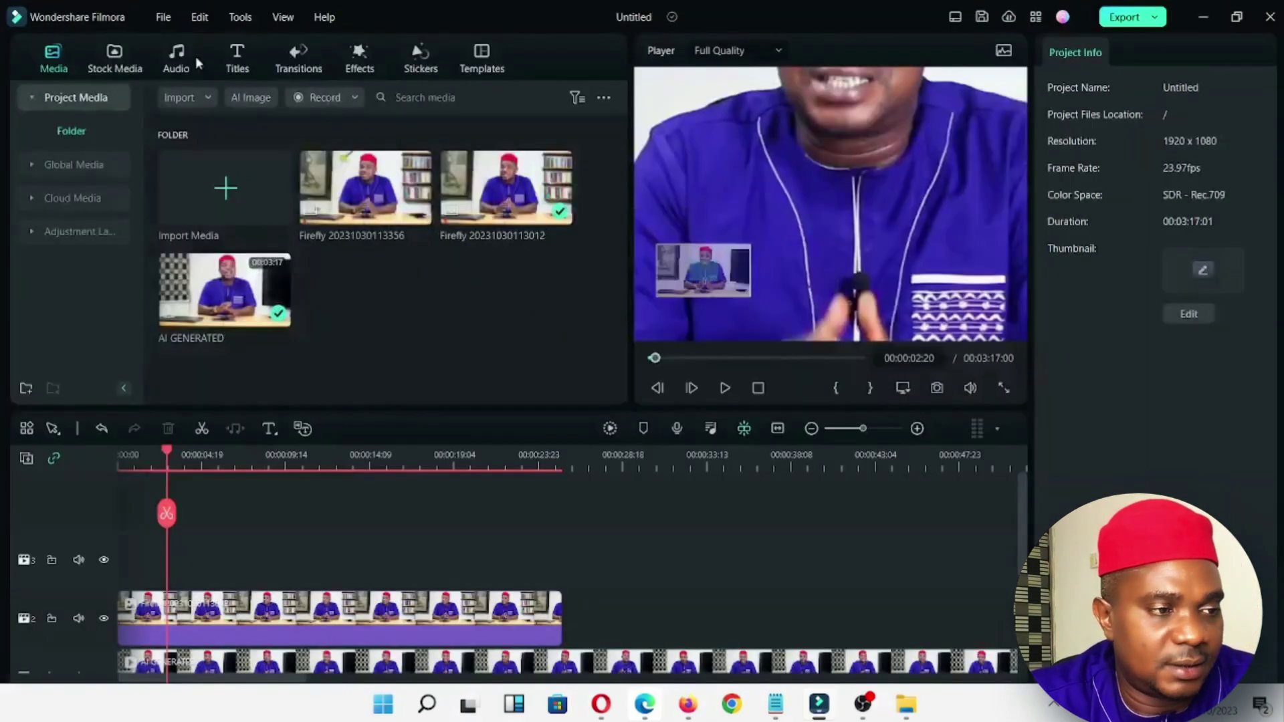
Reopen the saved AI.wfp project.
left_click(164, 17)
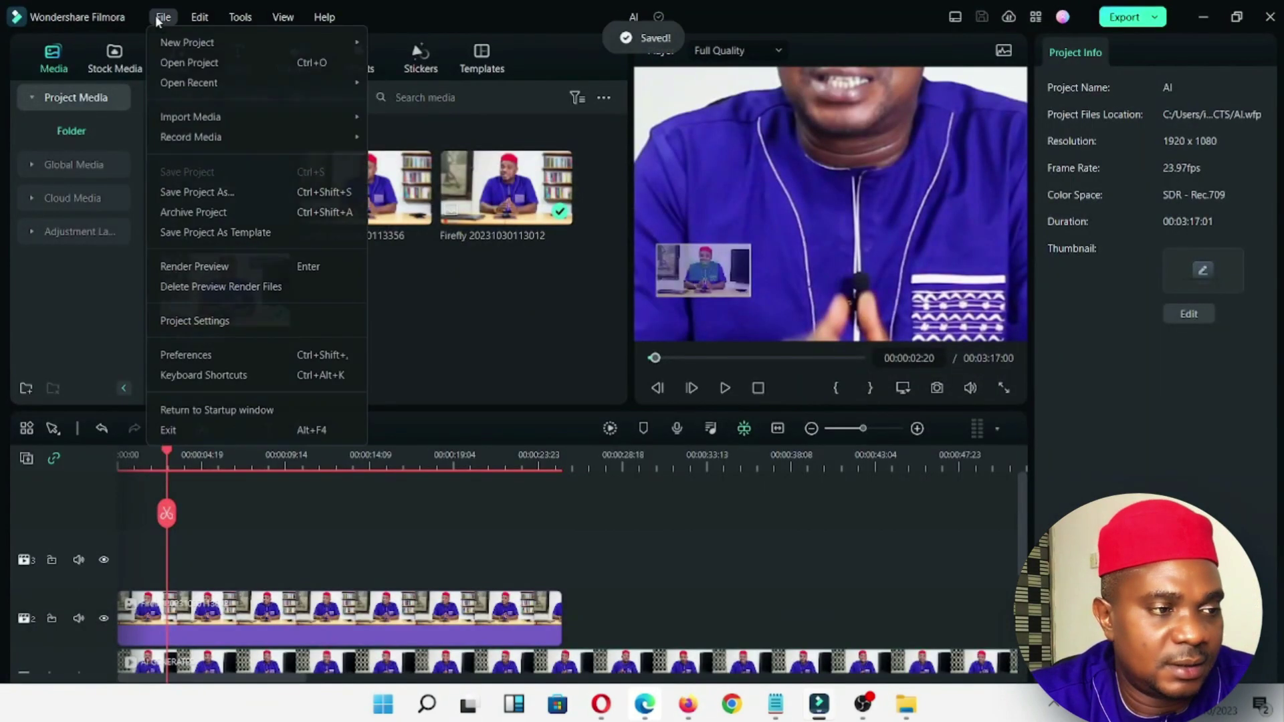
left_click(187, 62)
double_click(221, 161)
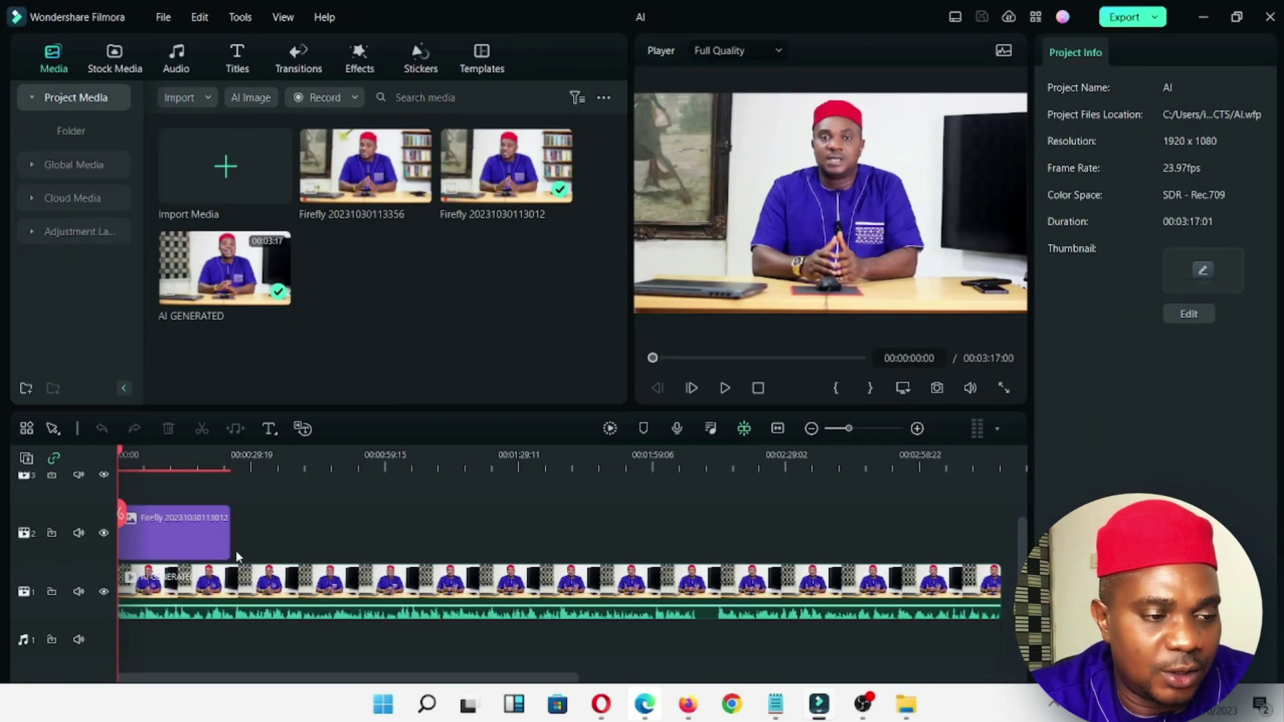
left_click(164, 461)
left_click(866, 429)
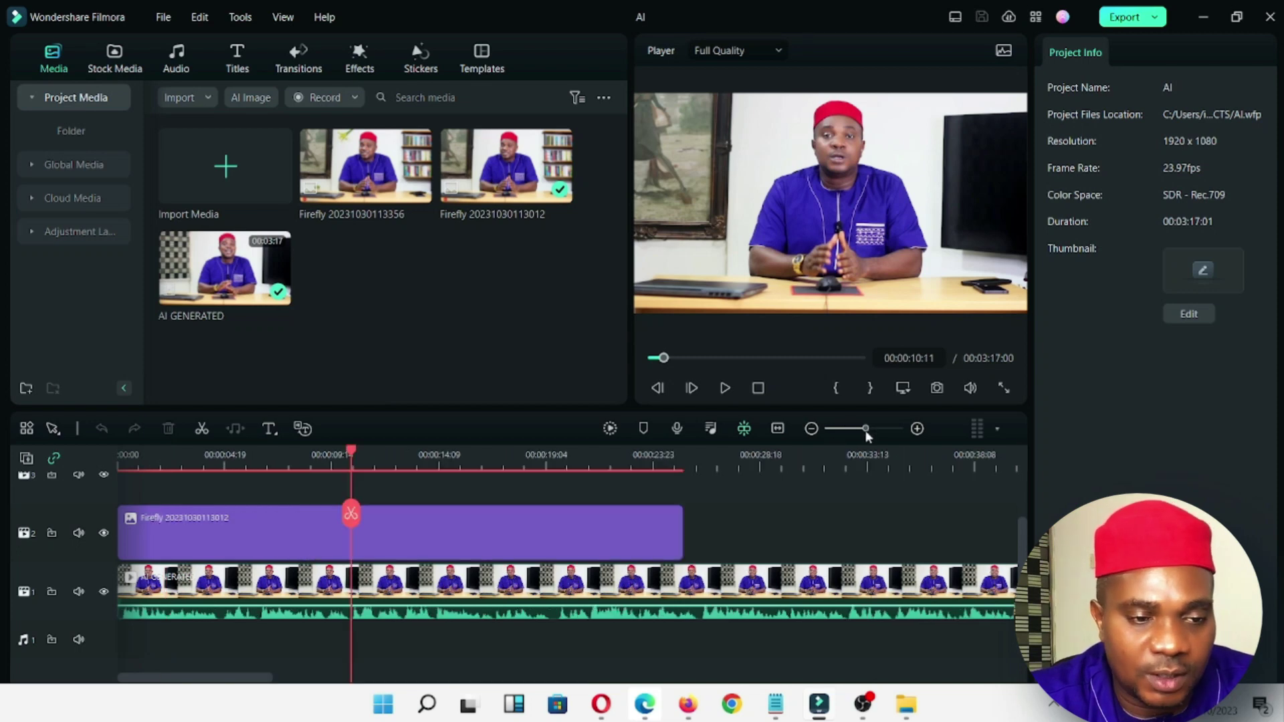
left_click(868, 432)
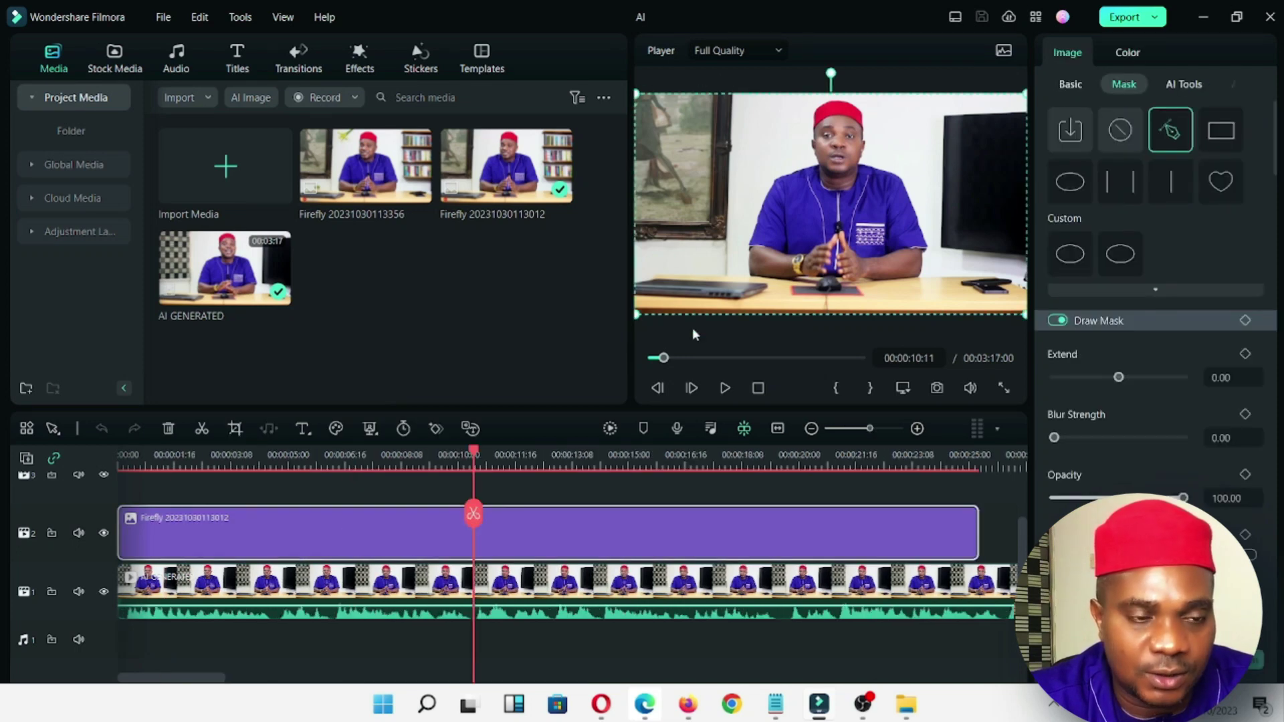
left_click(484, 175)
left_click_drag(484, 175, 127, 549)
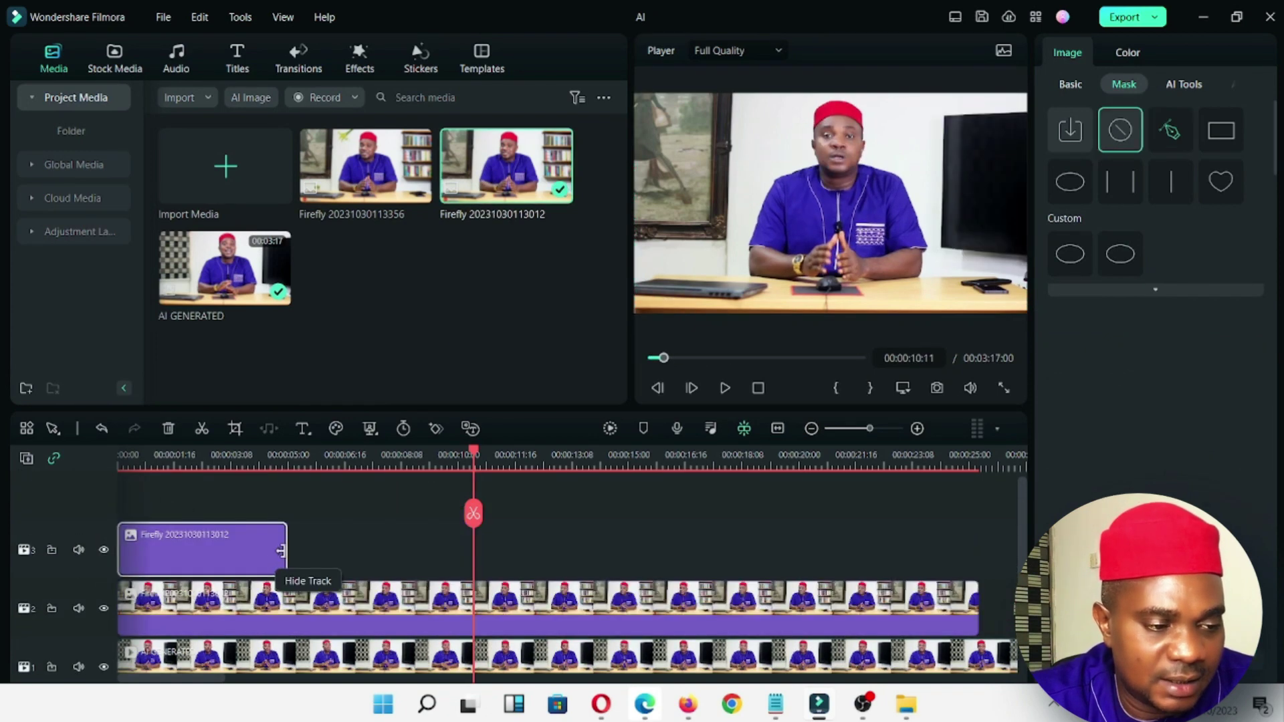
left_click_drag(281, 551, 978, 551)
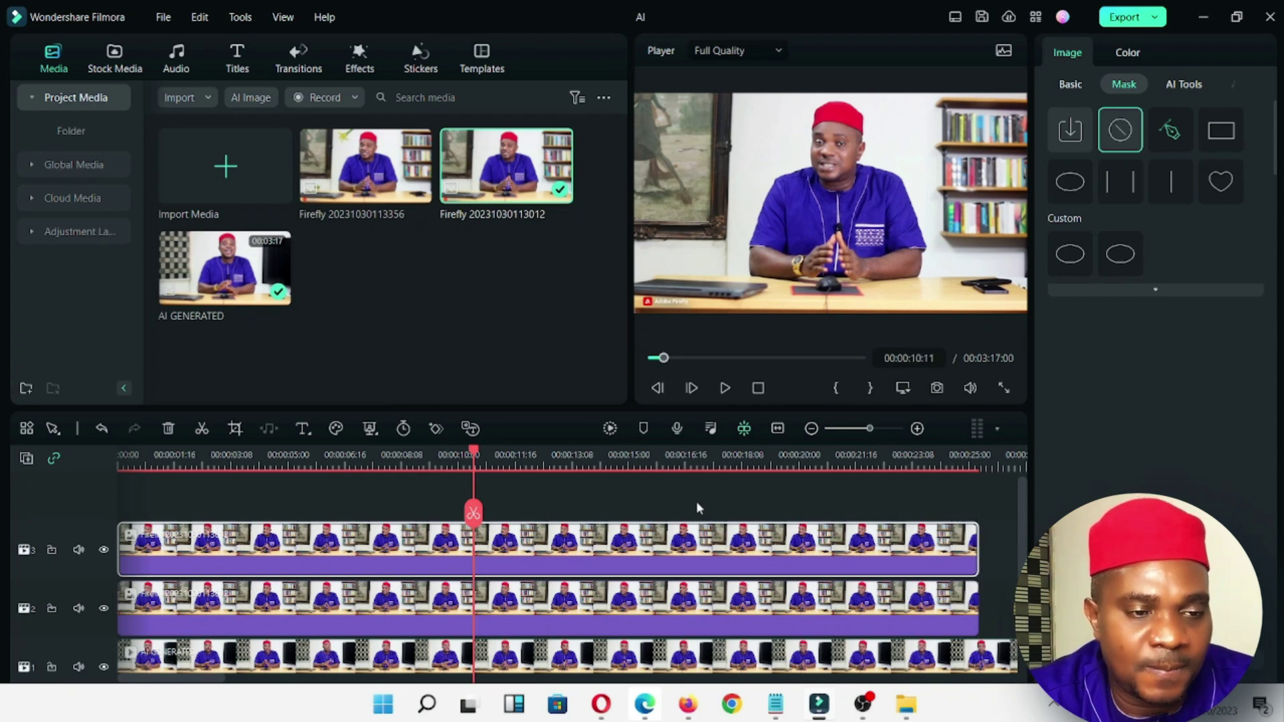
key("space")
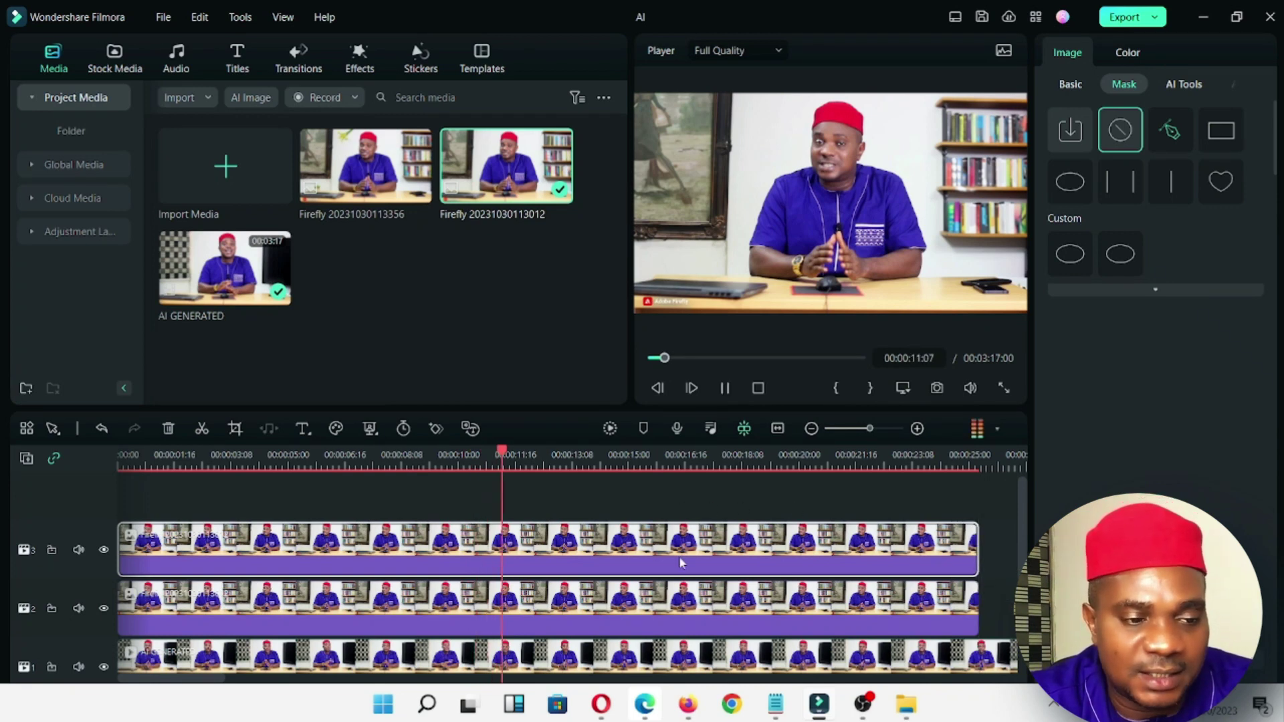
key("space")
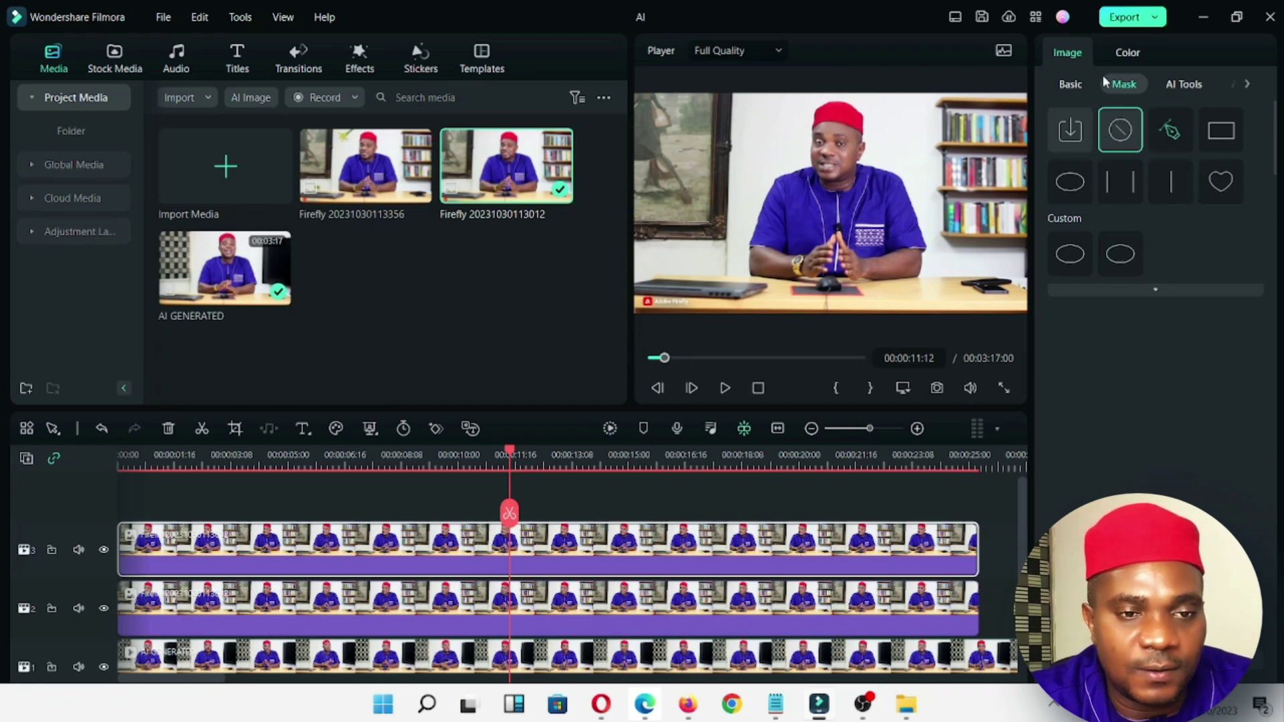
Start a drawn mask around the bookshelf on the new overlay.
left_click(1168, 141)
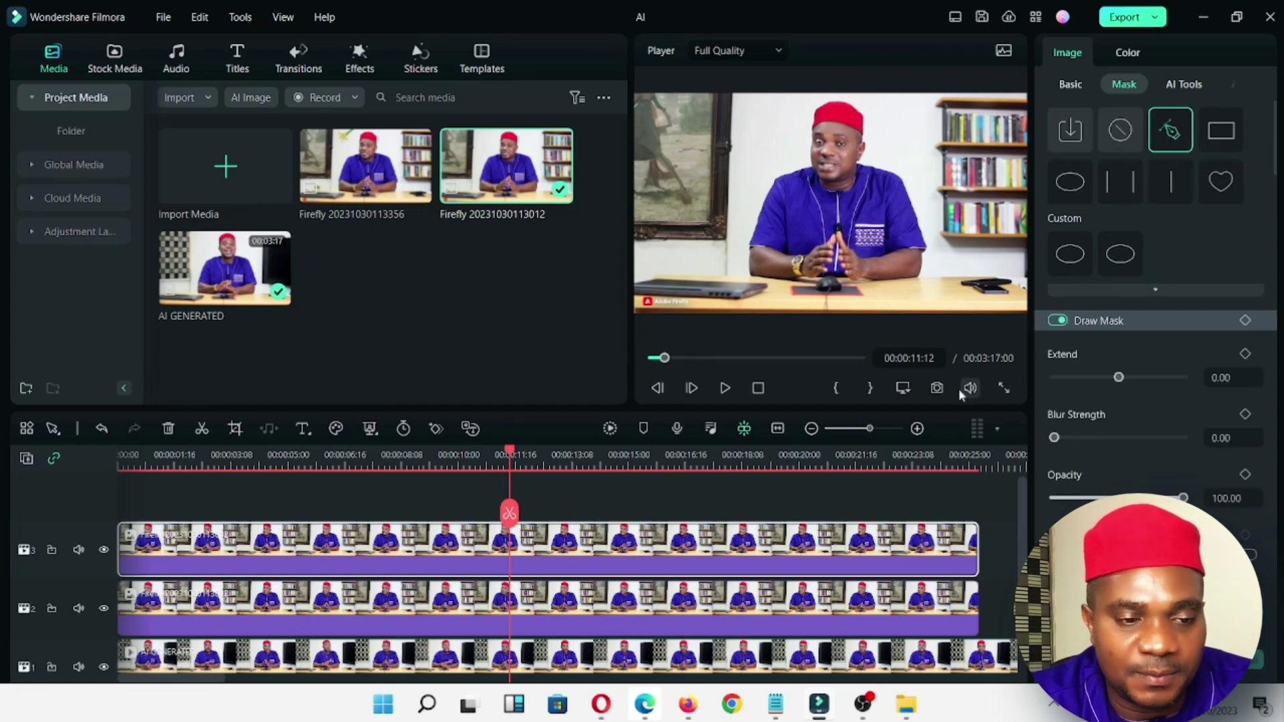
left_click(923, 98)
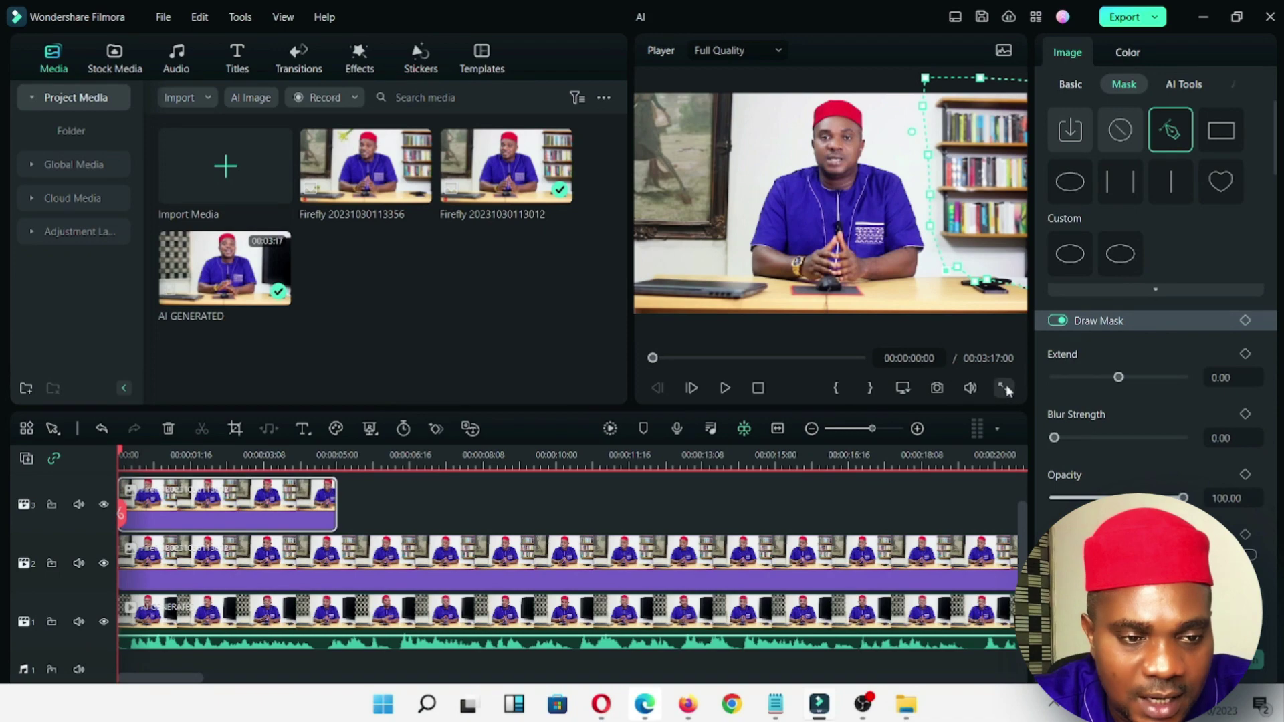
left_click(1003, 387)
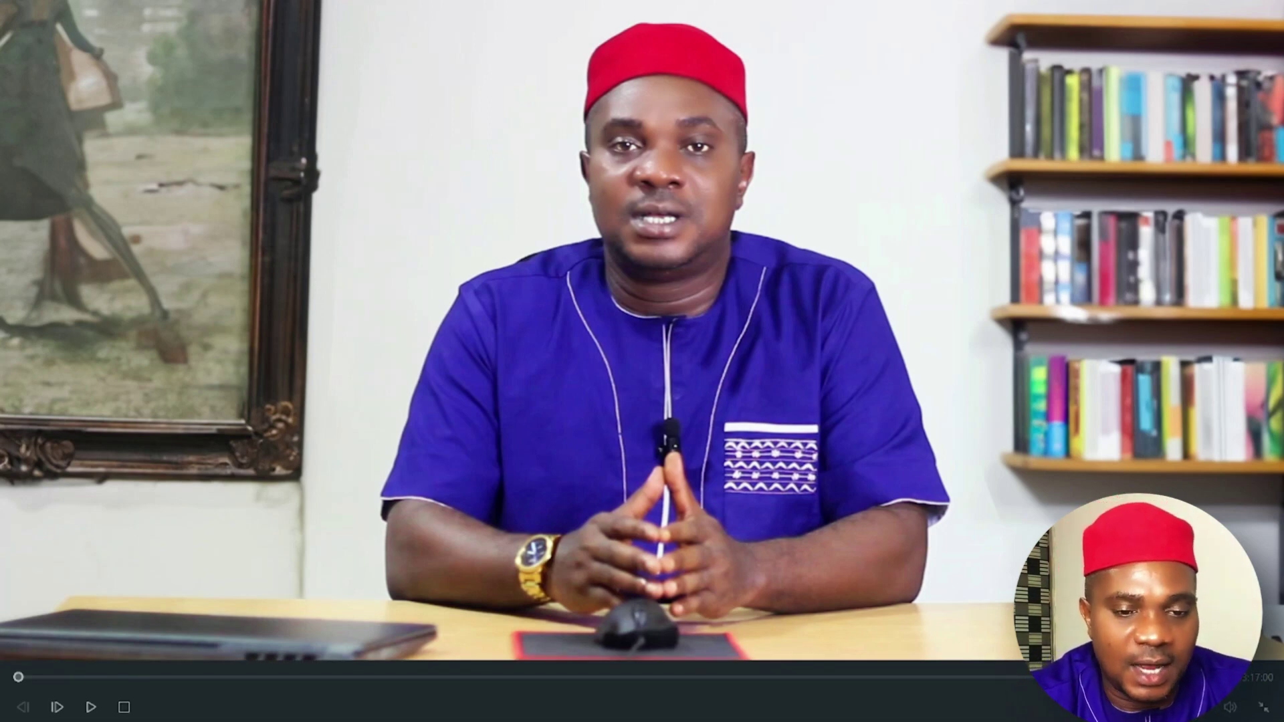
Extend both Firefly overlay clips on the timeline to the talking-head clip's end.
key("Escape")
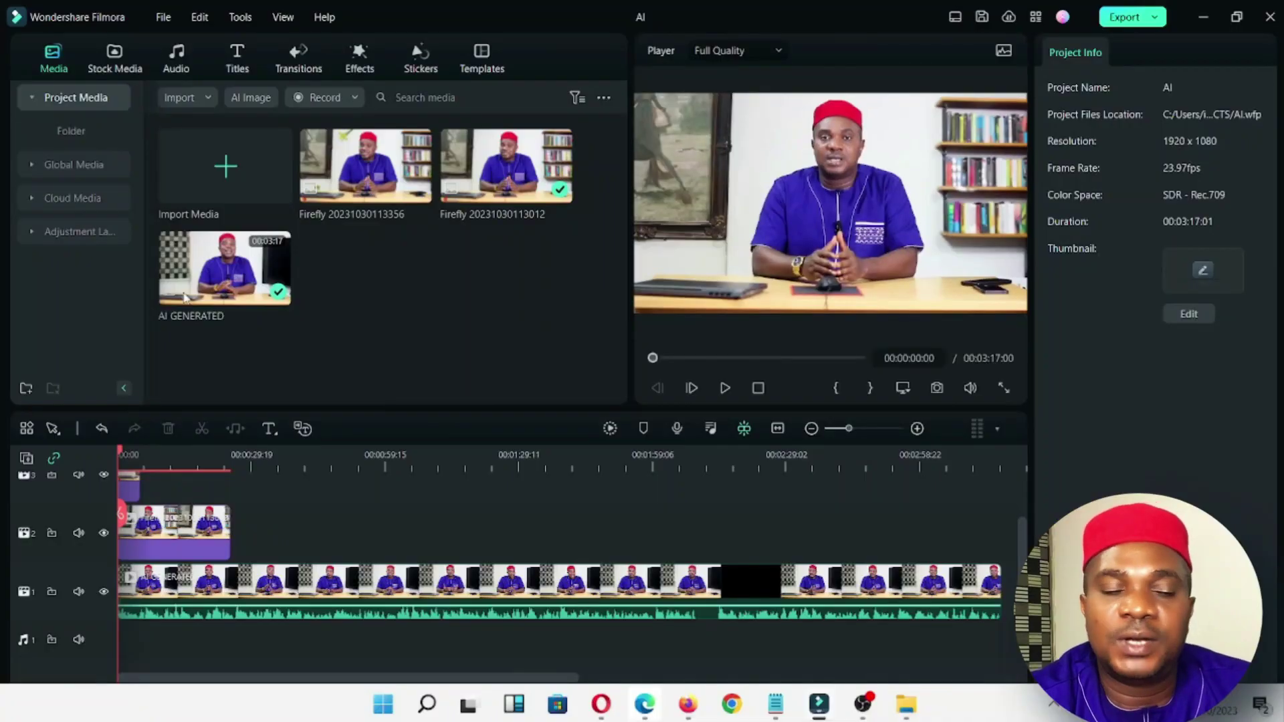
scroll(235, 540, "up", 1)
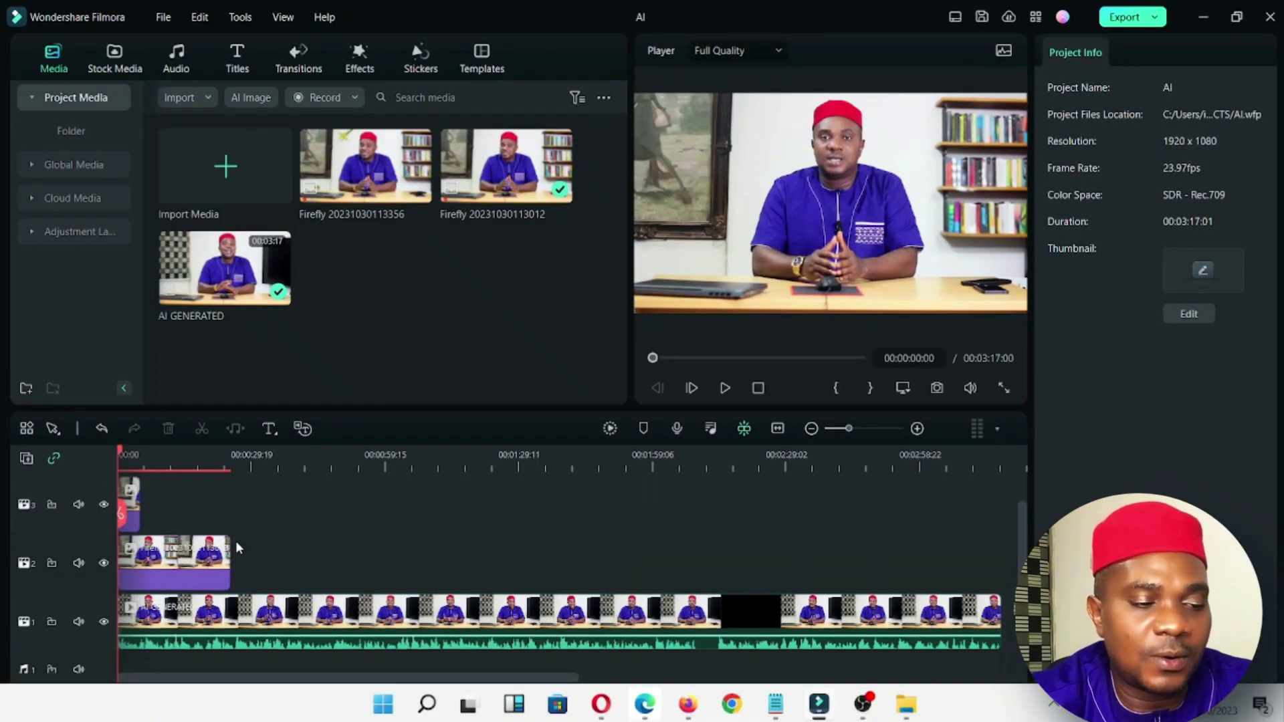
left_click_drag(143, 503, 230, 512)
left_click_drag(282, 585, 850, 551)
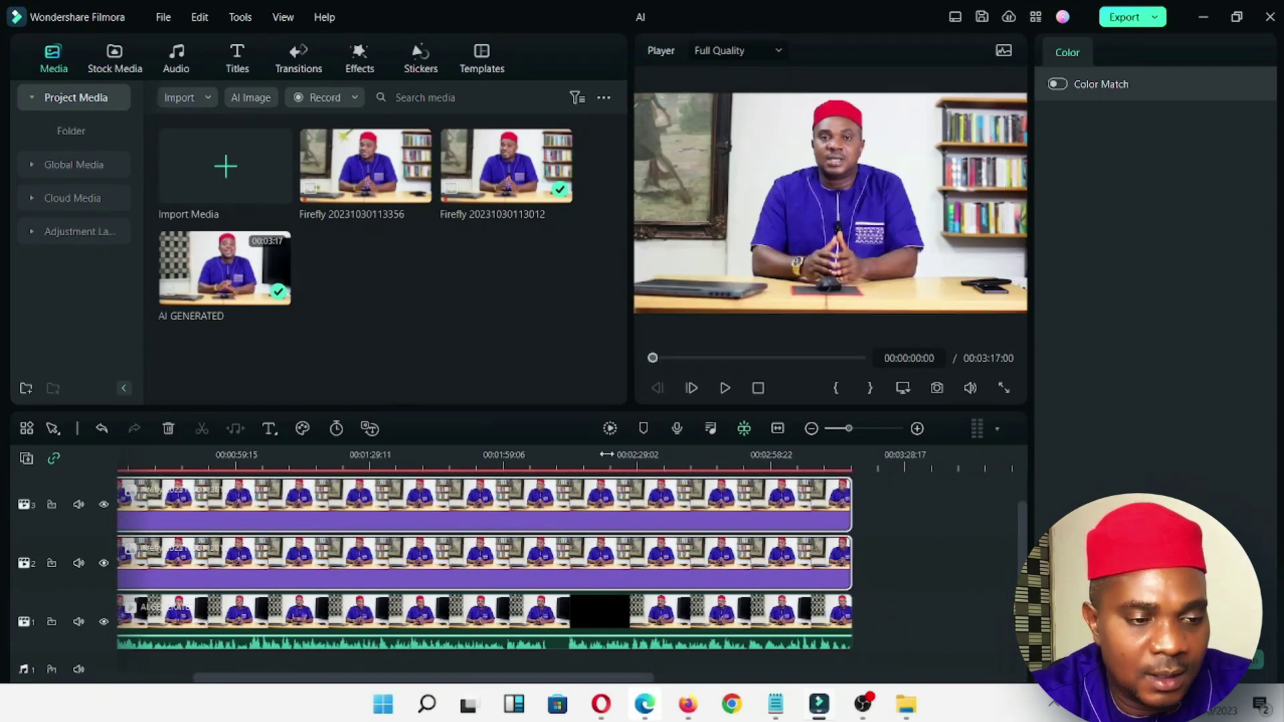
left_click(593, 454)
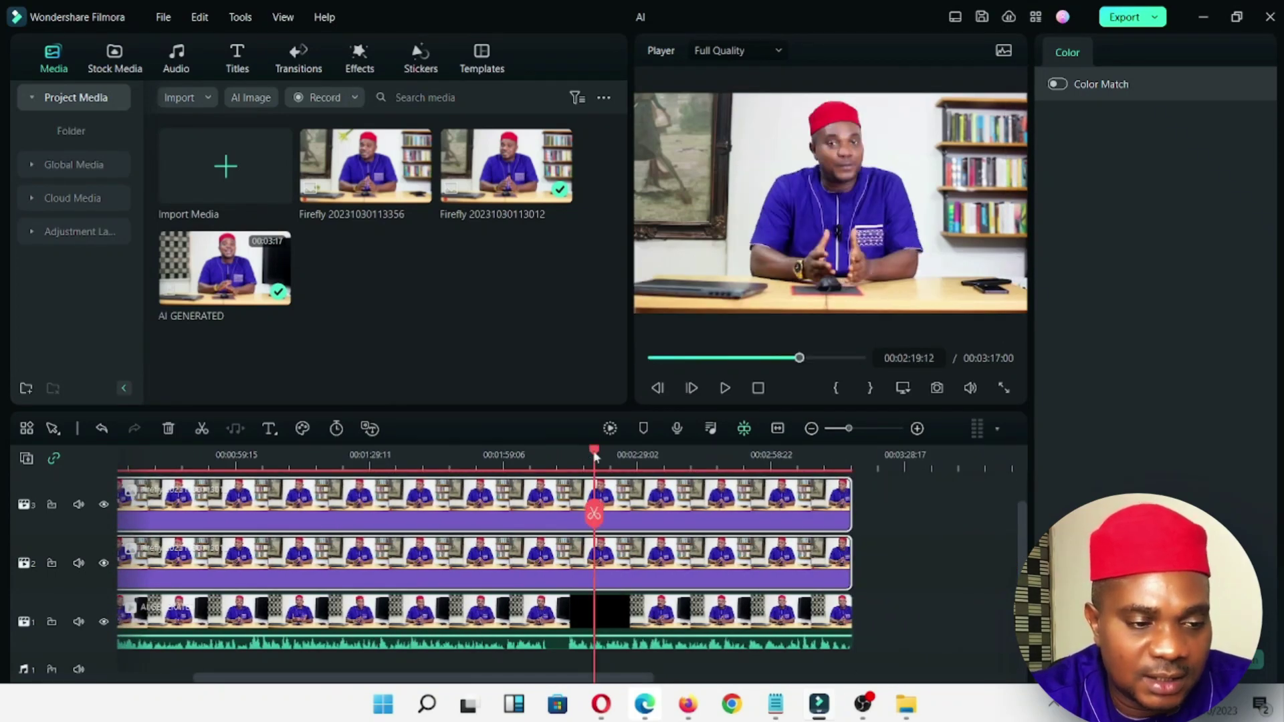
left_click_drag(597, 458, 554, 483)
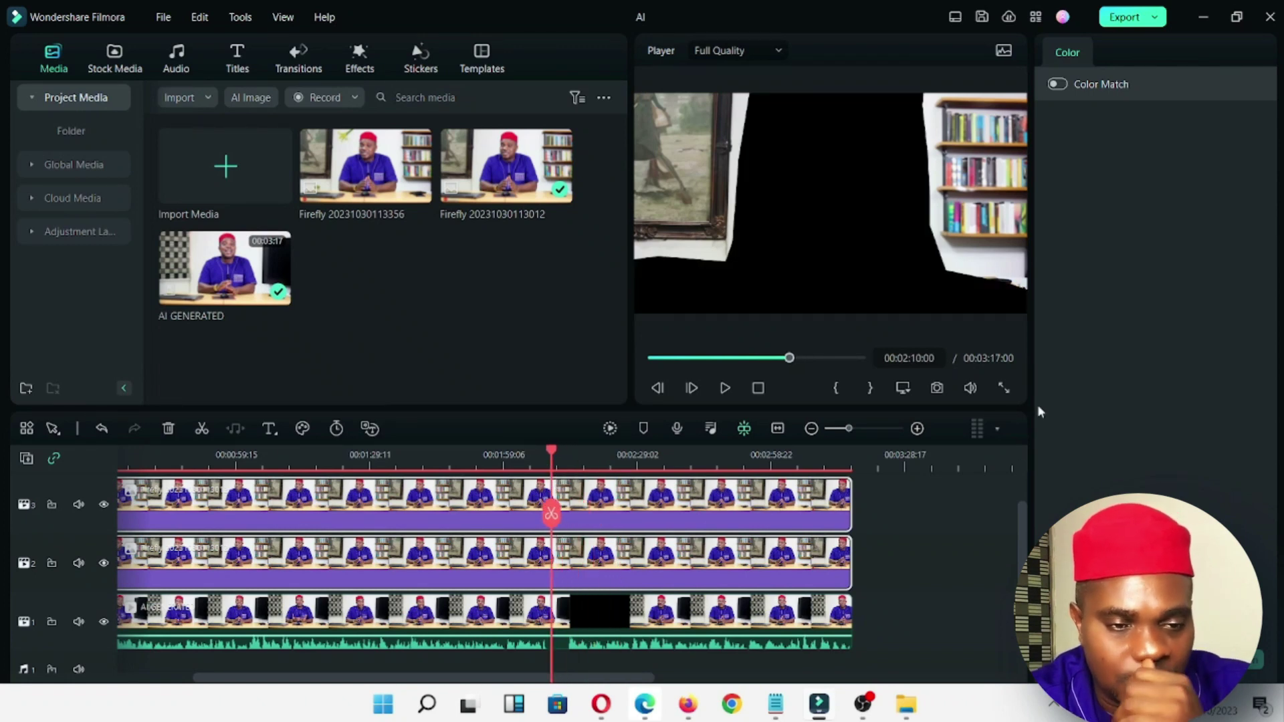
left_click(1004, 388)
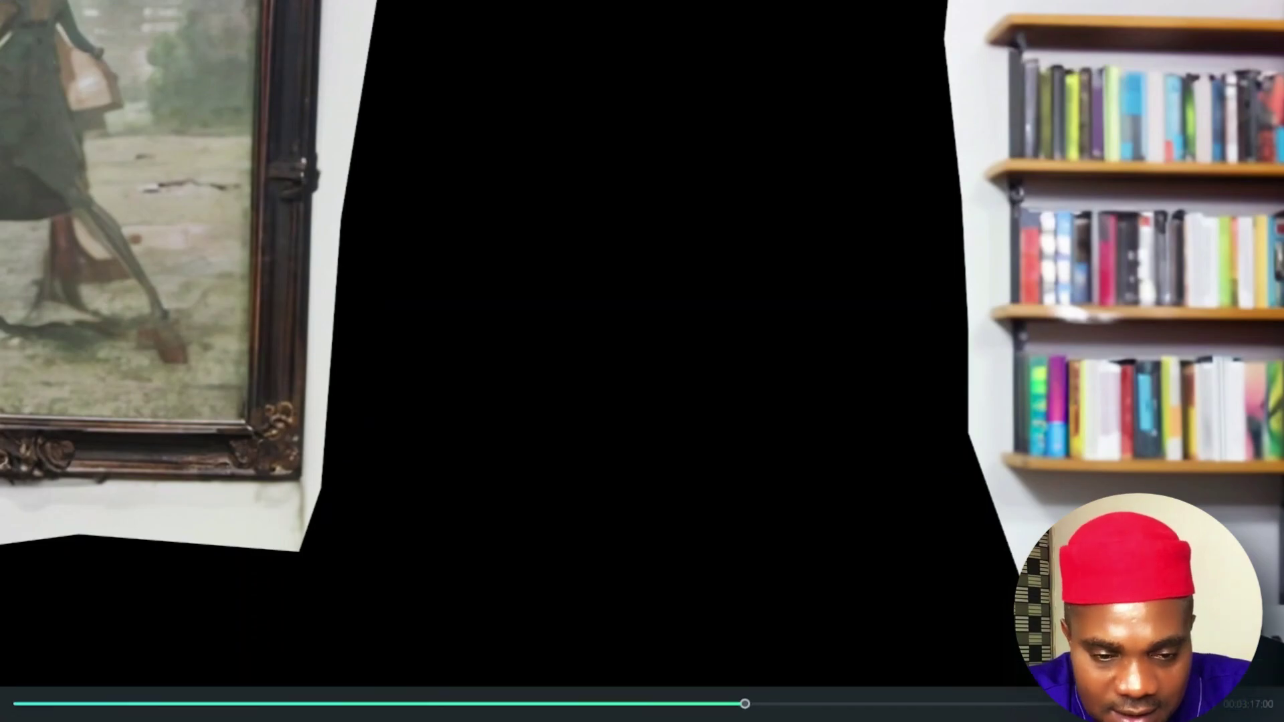
key("Escape")
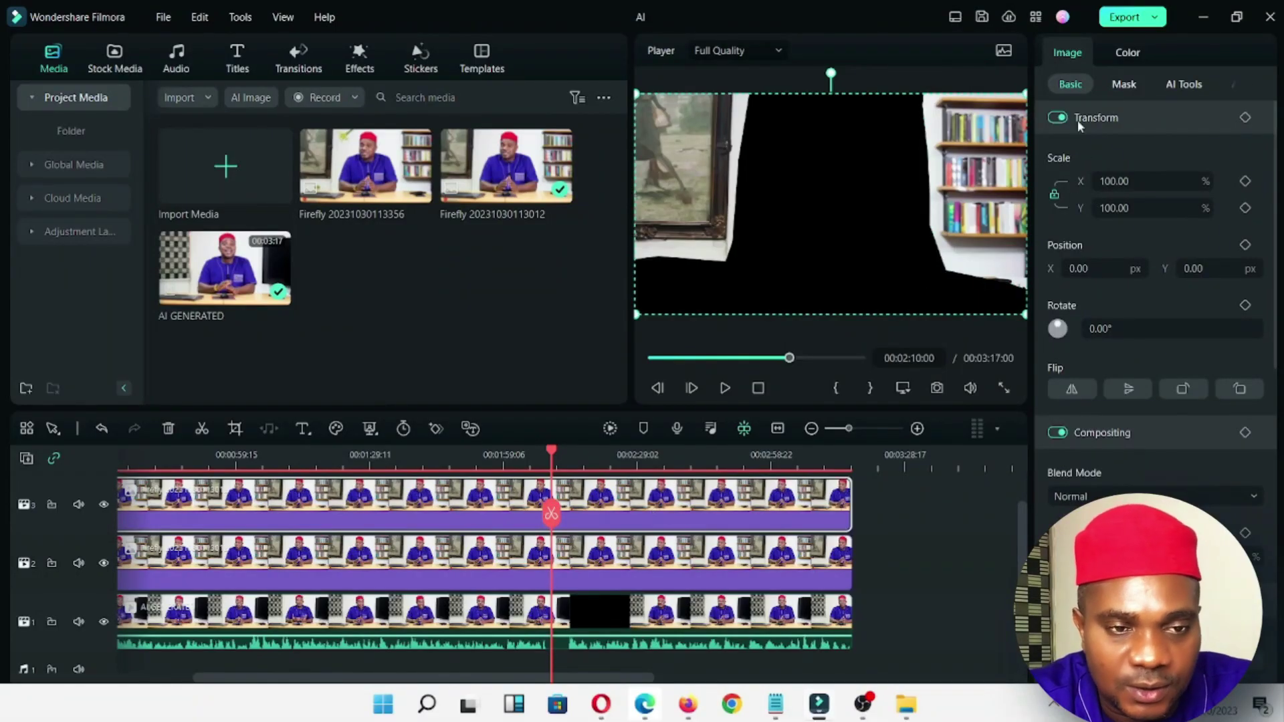
left_click(1115, 83)
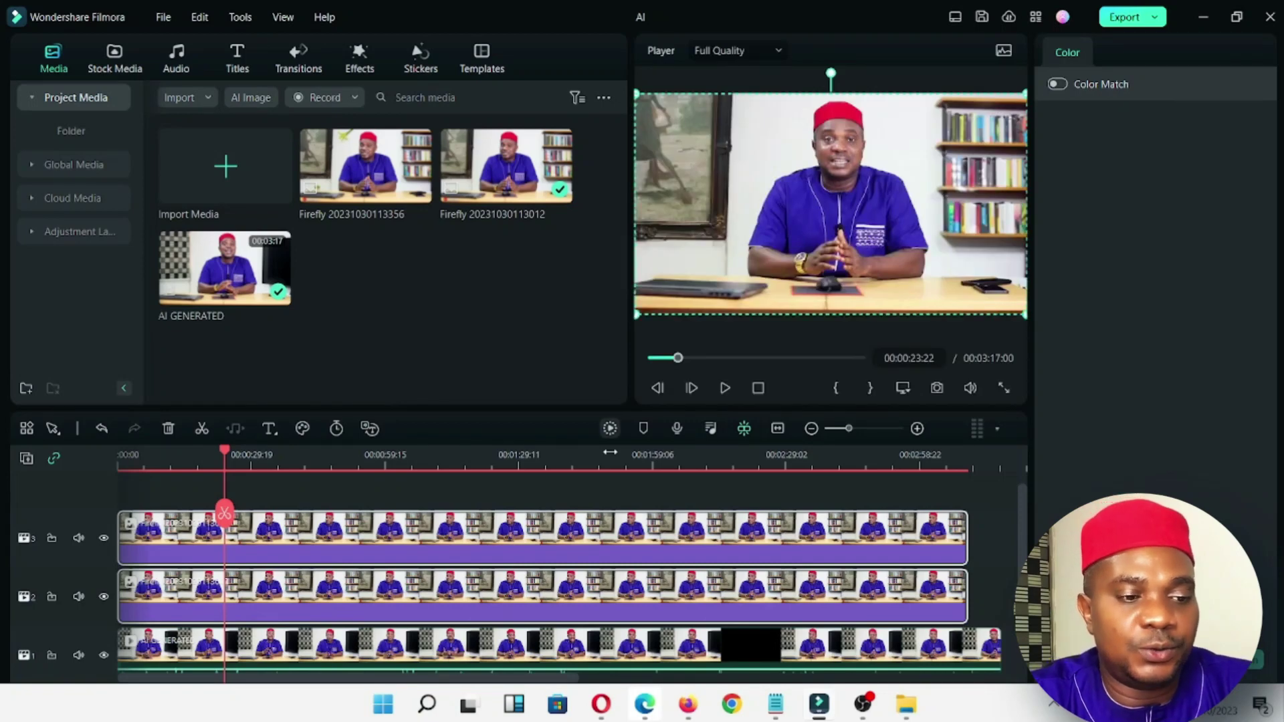
left_click_drag(851, 432, 839, 429)
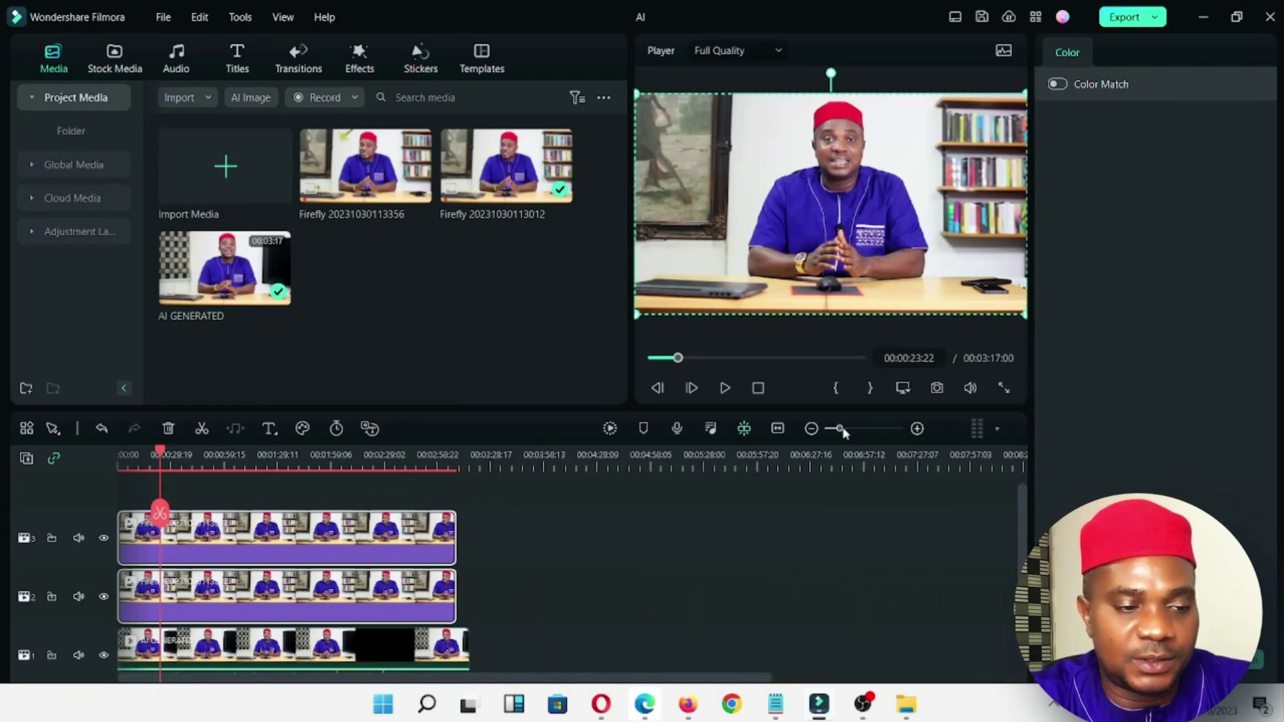
left_click(470, 536)
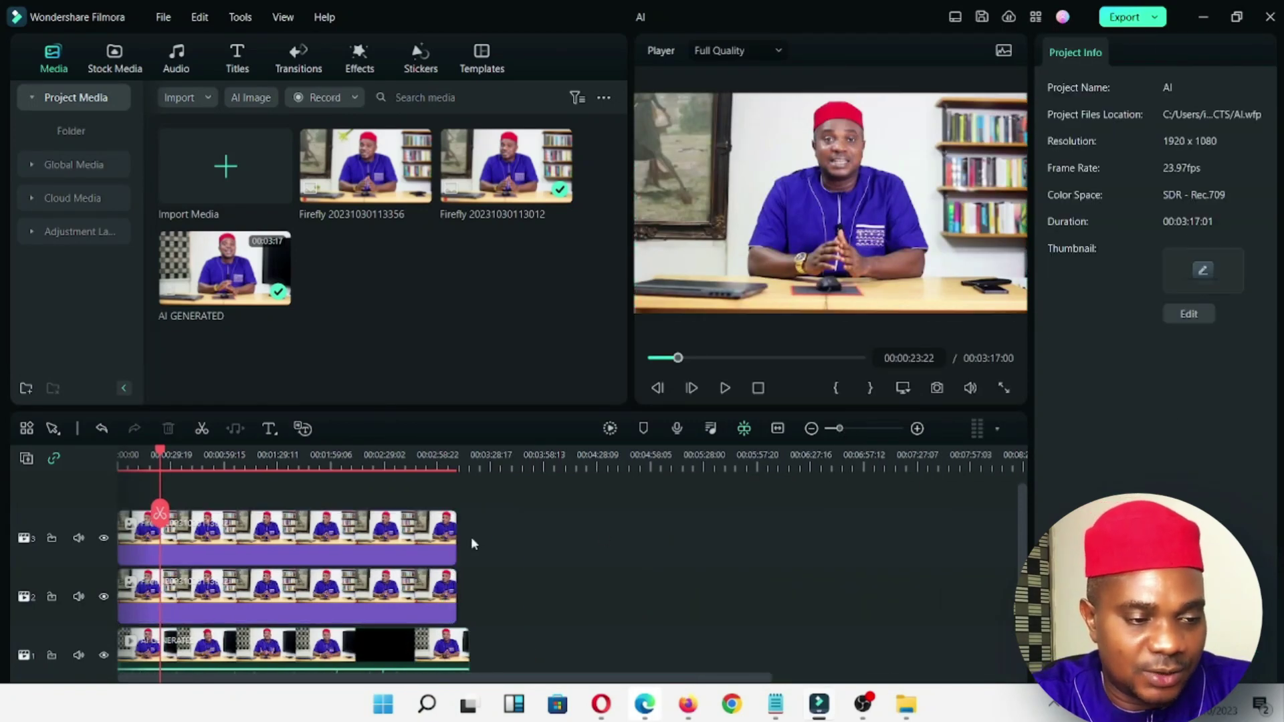
left_click_drag(482, 600, 468, 543)
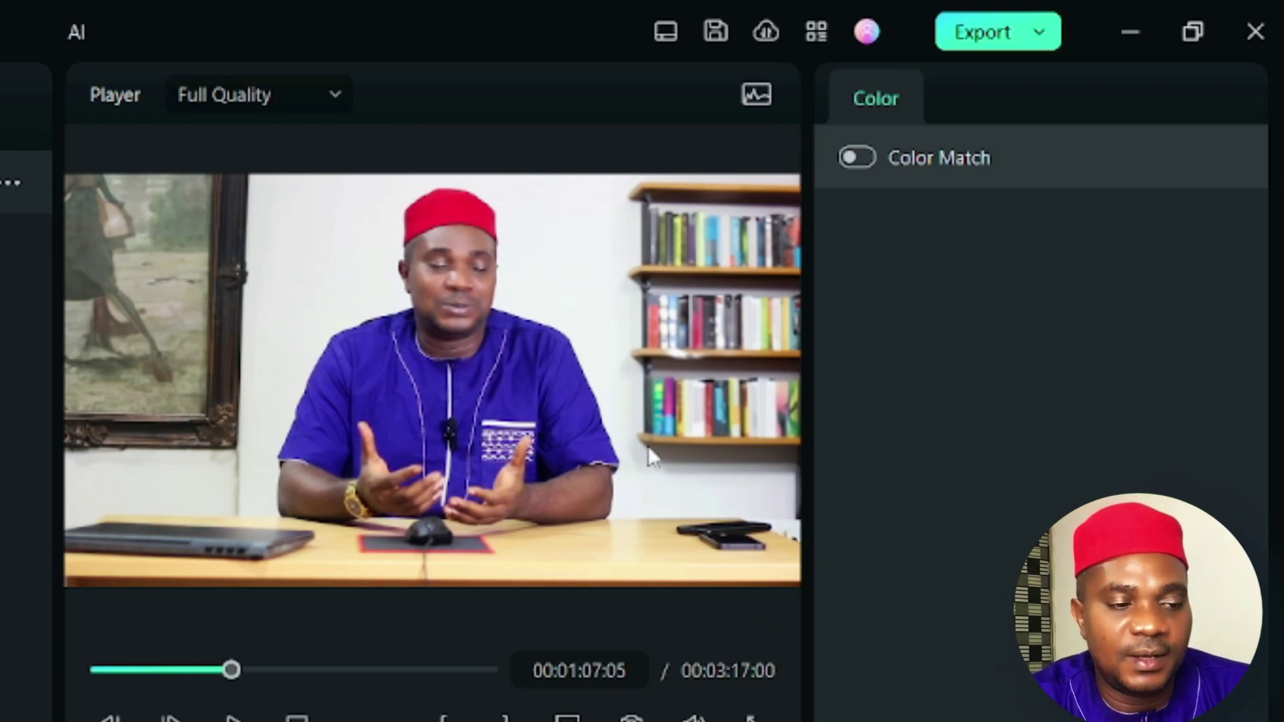
Export the project as a 1920x1080 MP4 at 30 fps.
left_click(1039, 33)
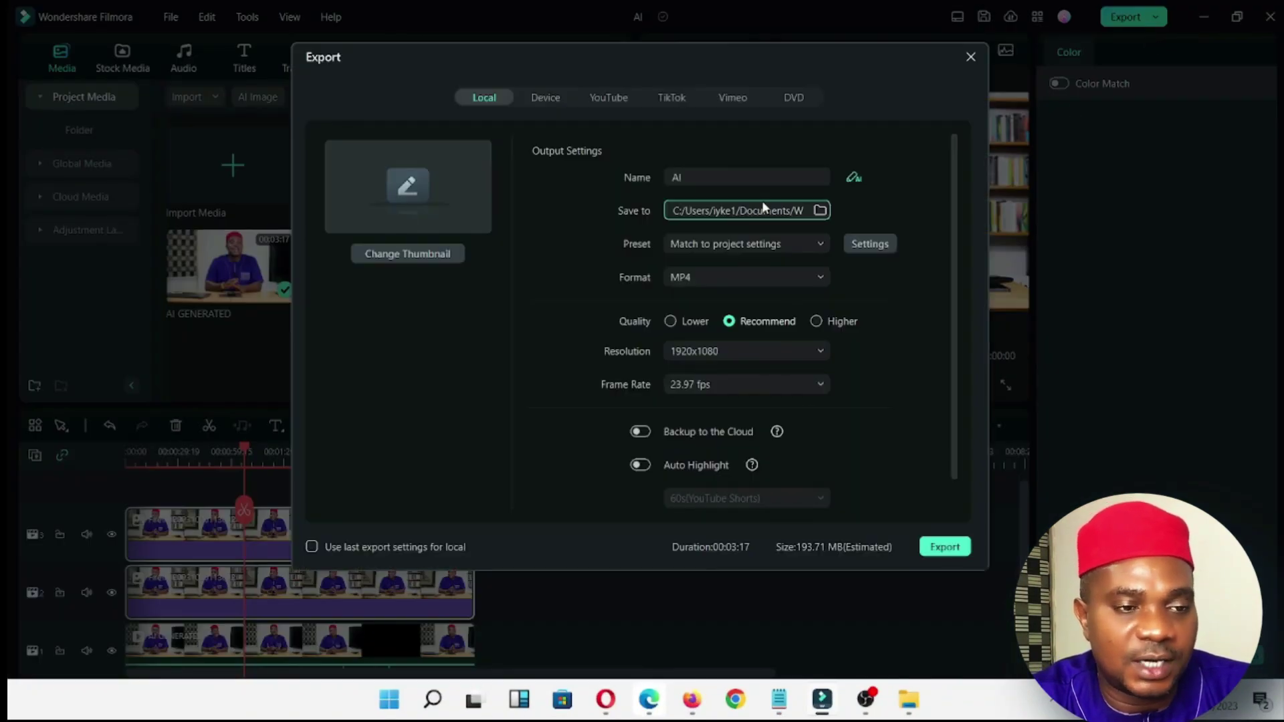
left_click(746, 383)
left_click(693, 549)
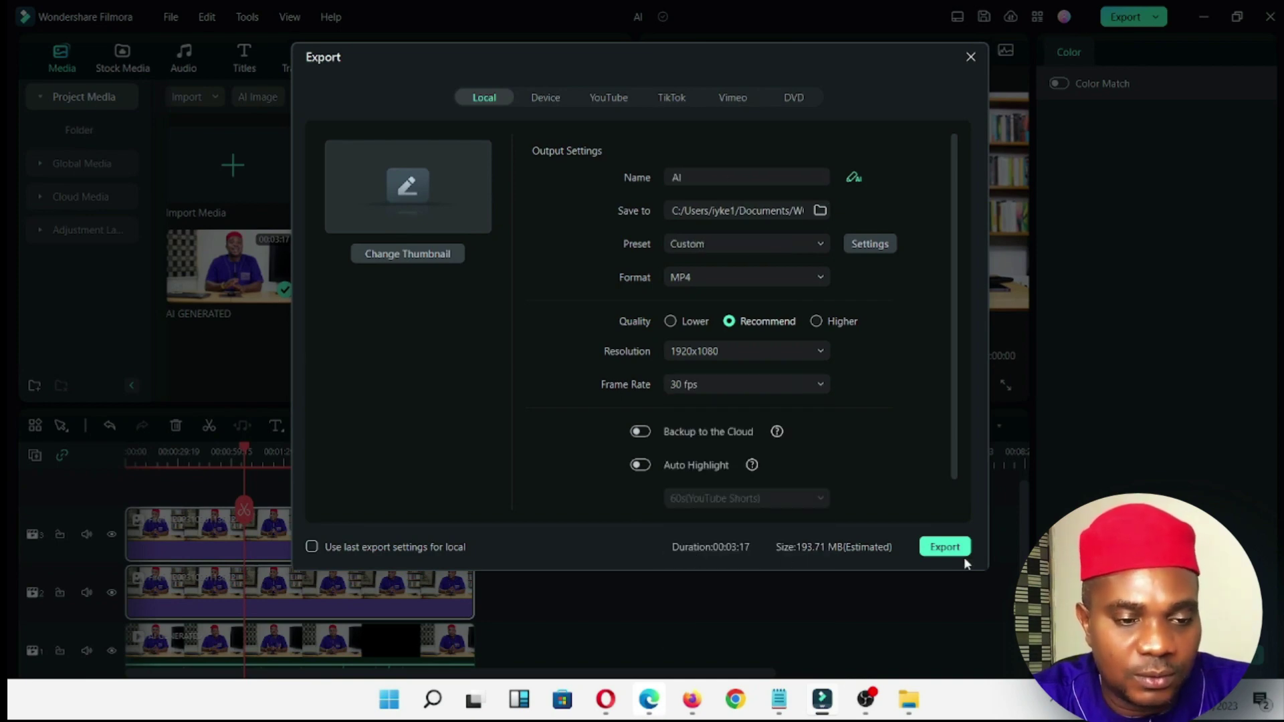
left_click(946, 549)
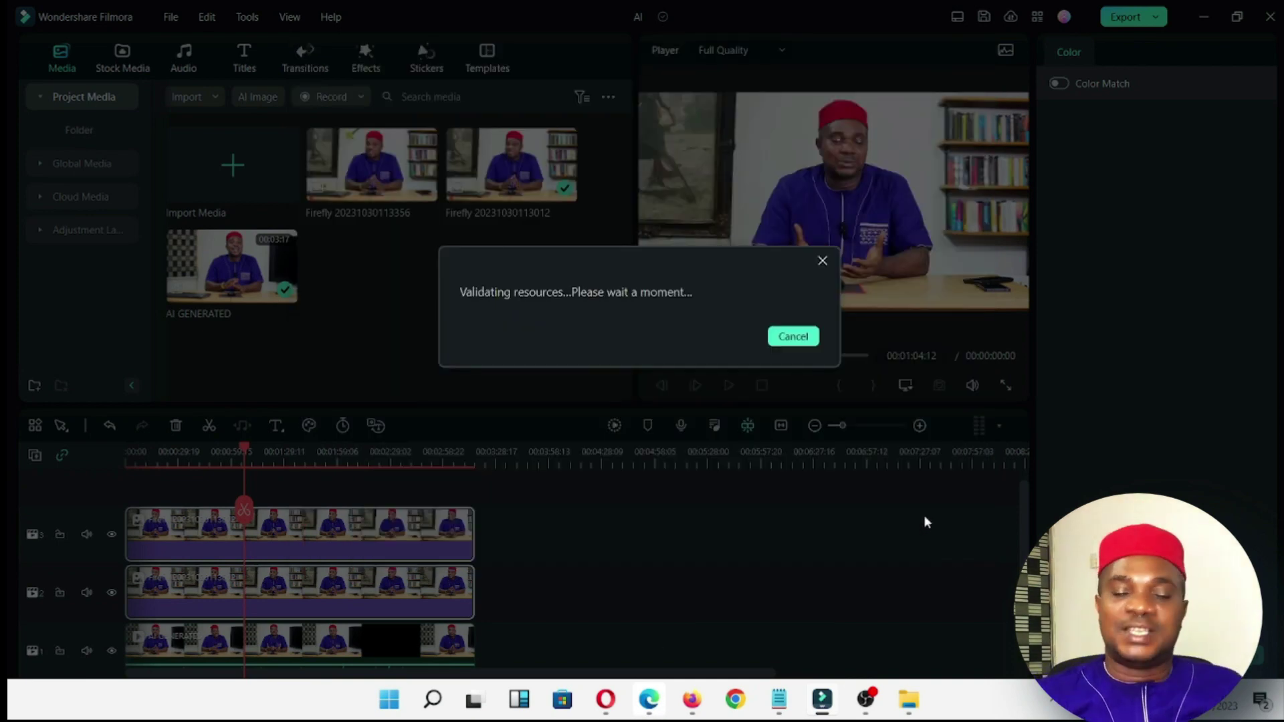